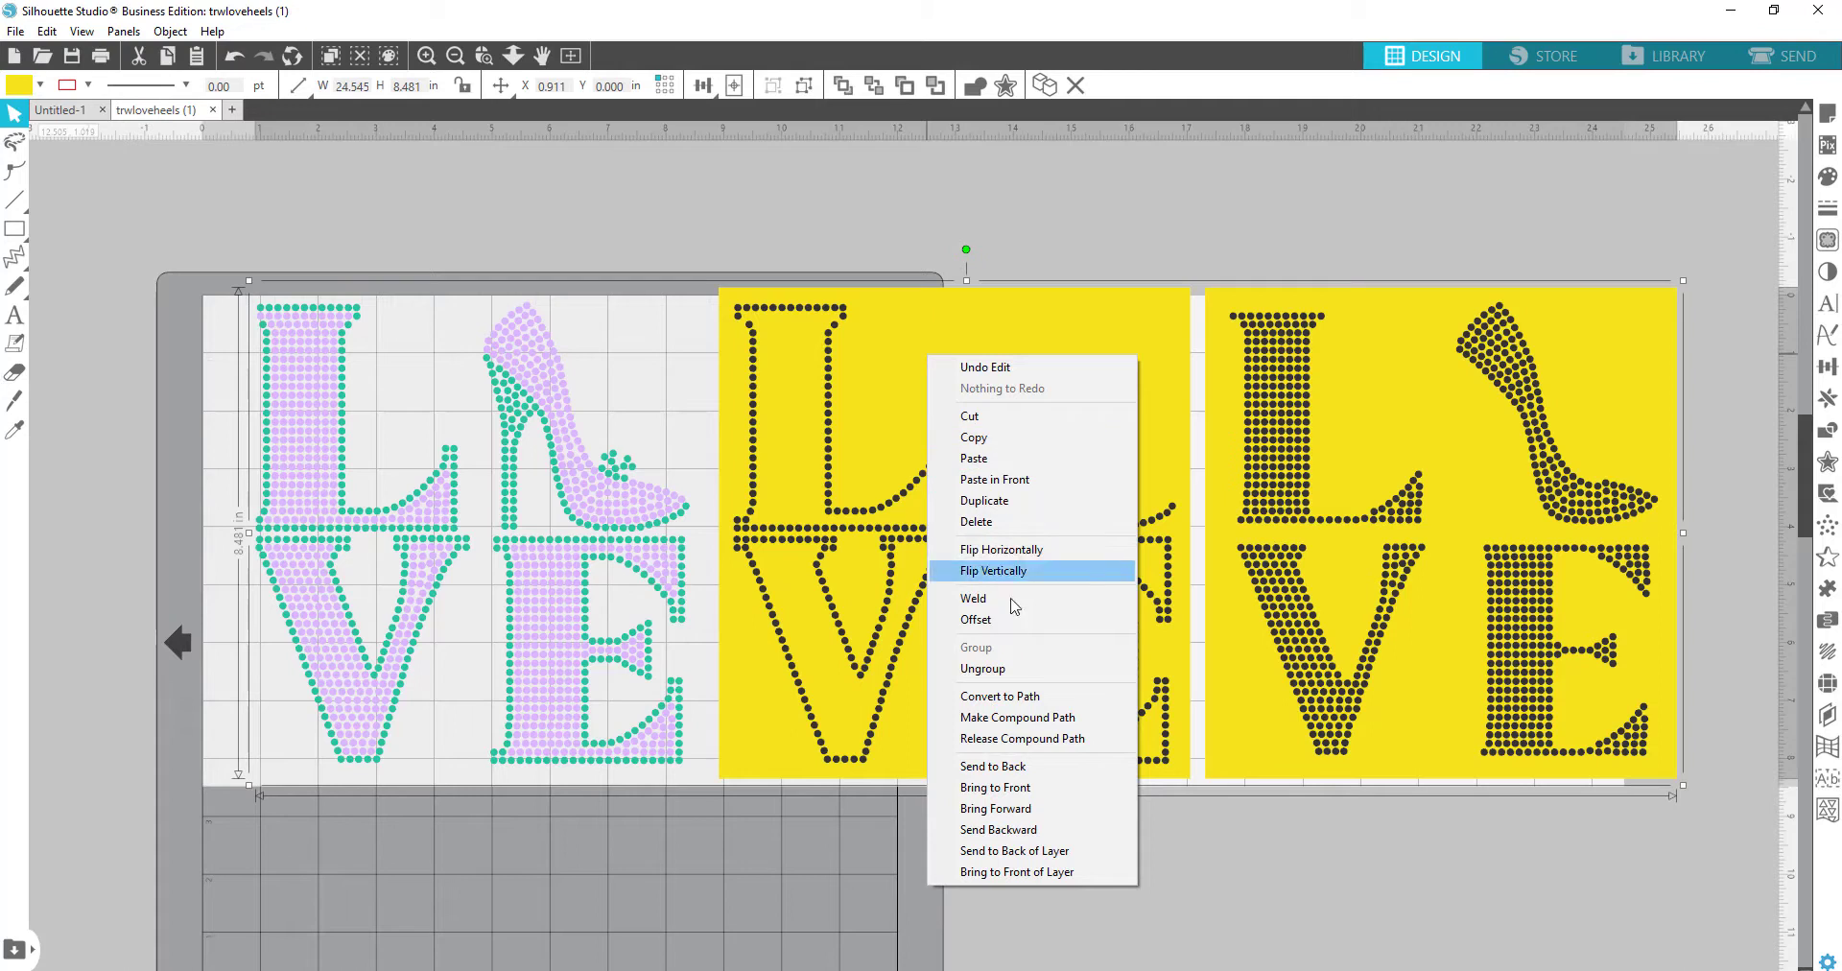
Step: Ungroup the purple and green LOVE heel design and delete all its pieces from the mat
left_click(1010, 669)
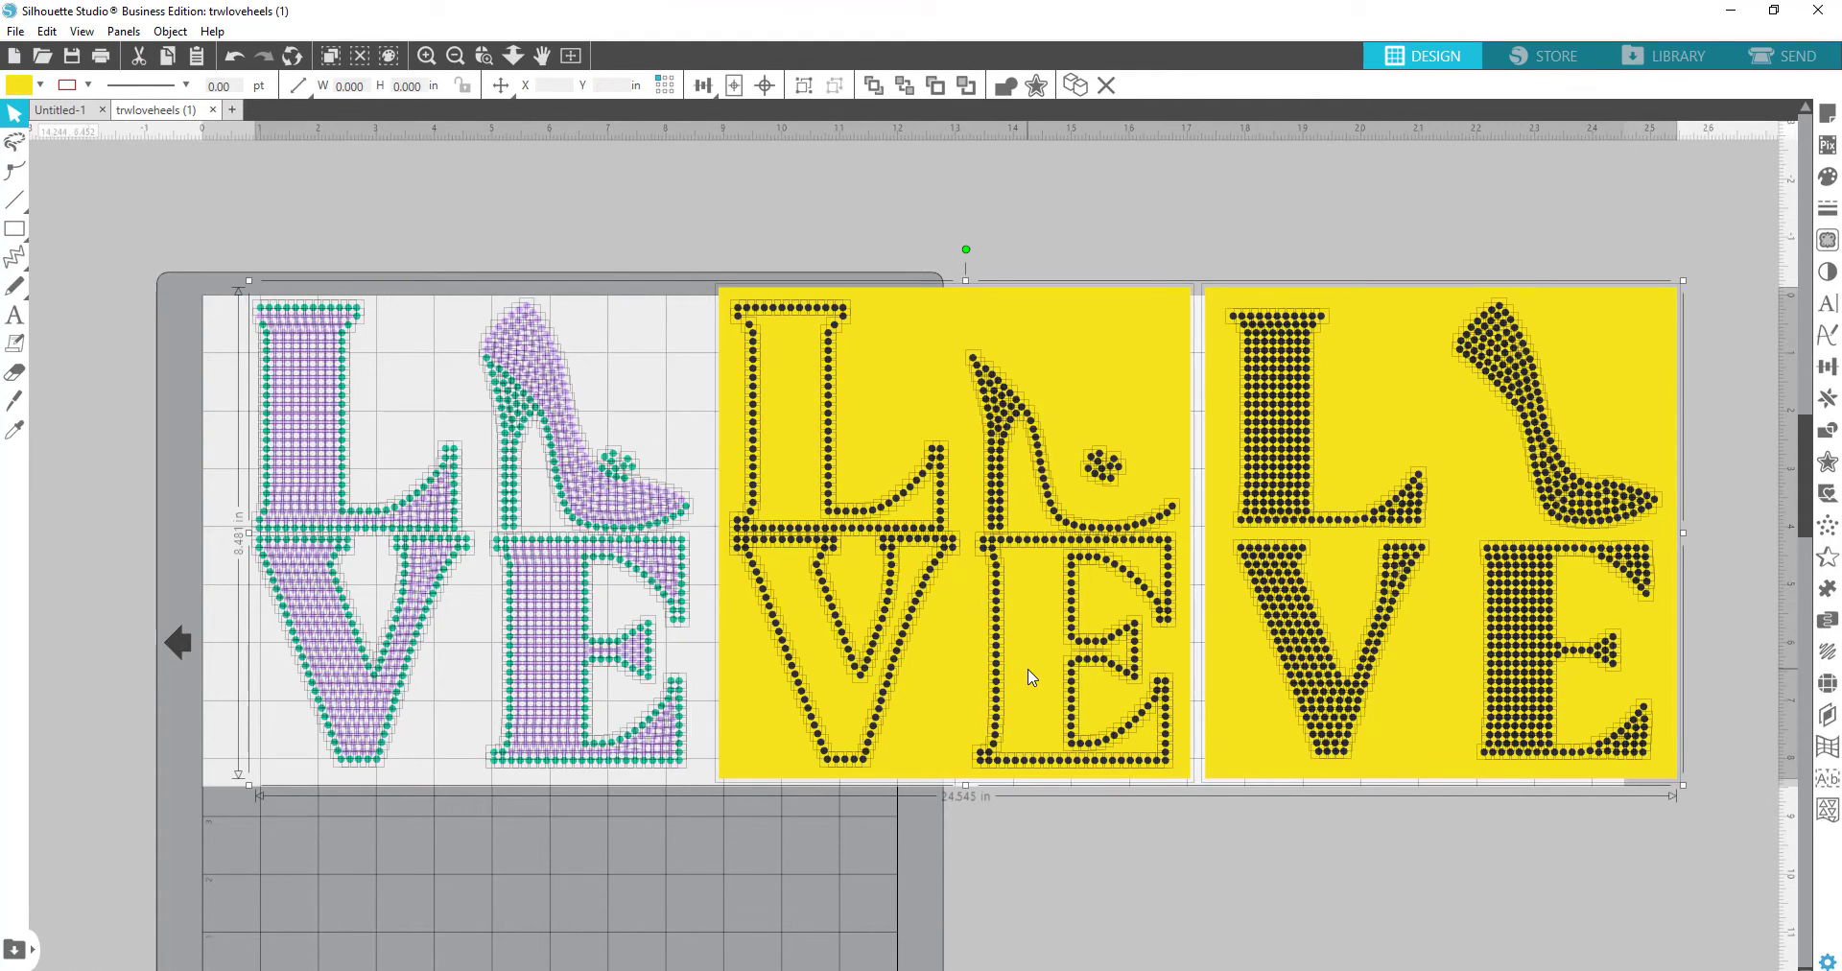
left_click(1073, 858)
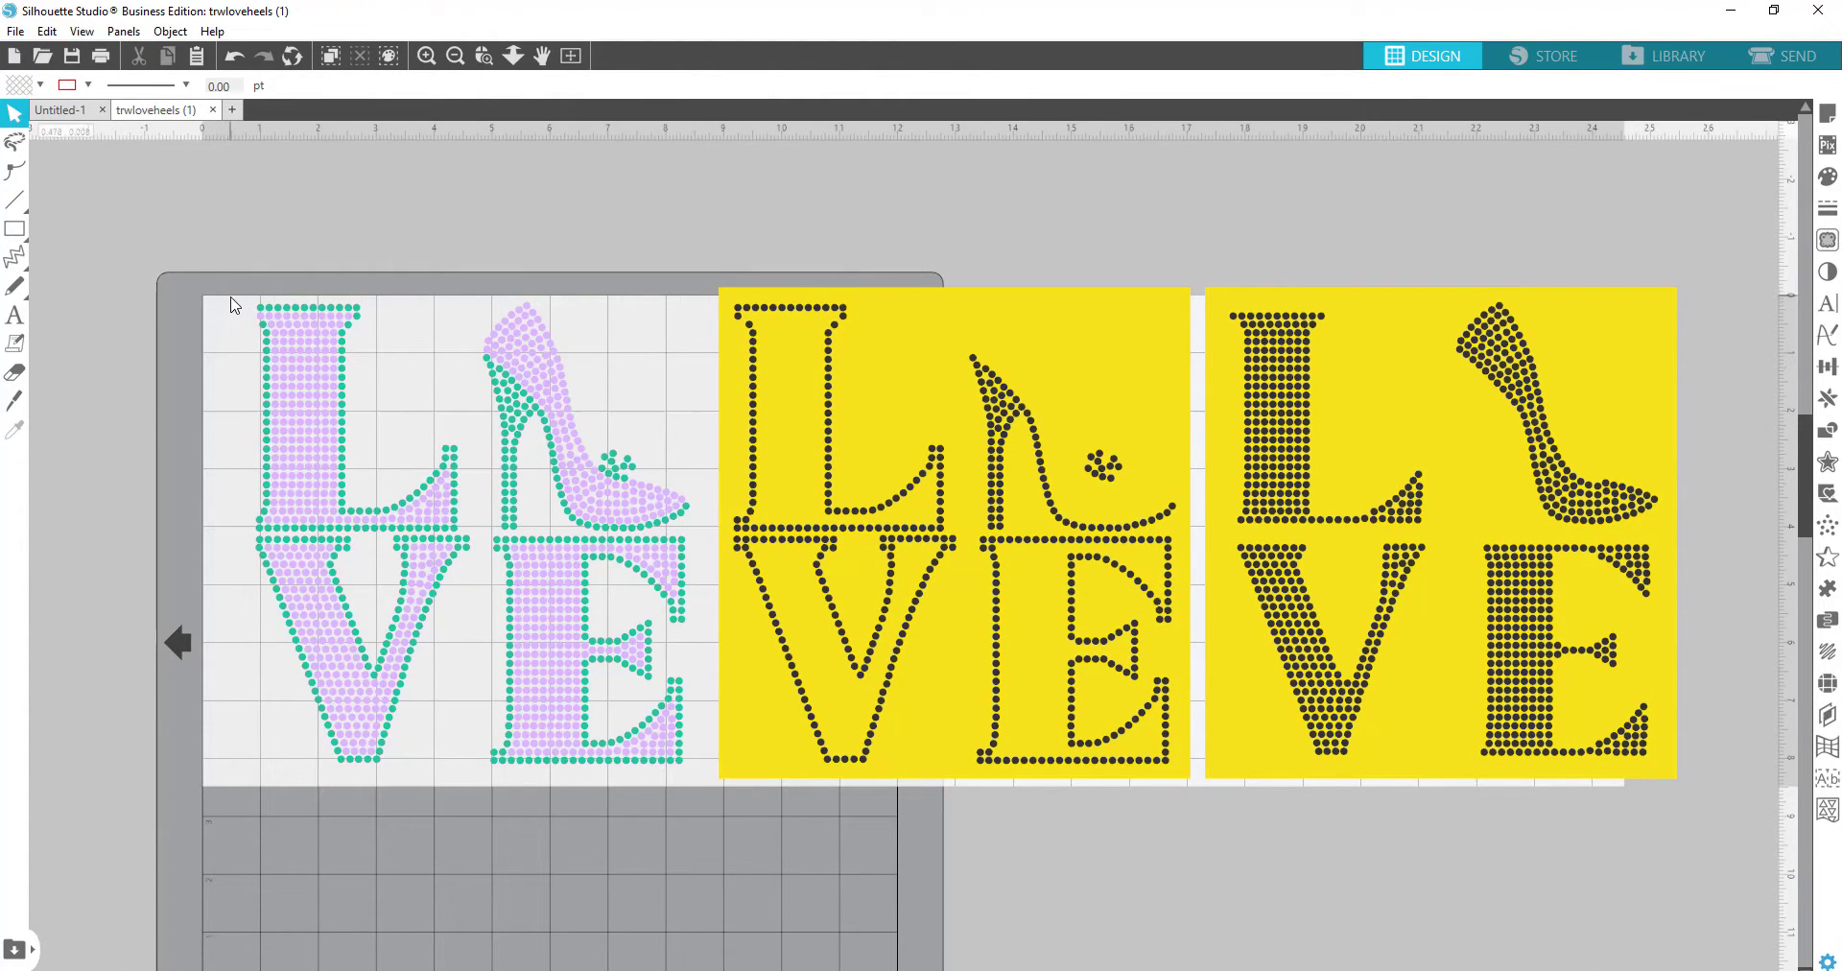
left_click_drag(237, 303, 708, 812)
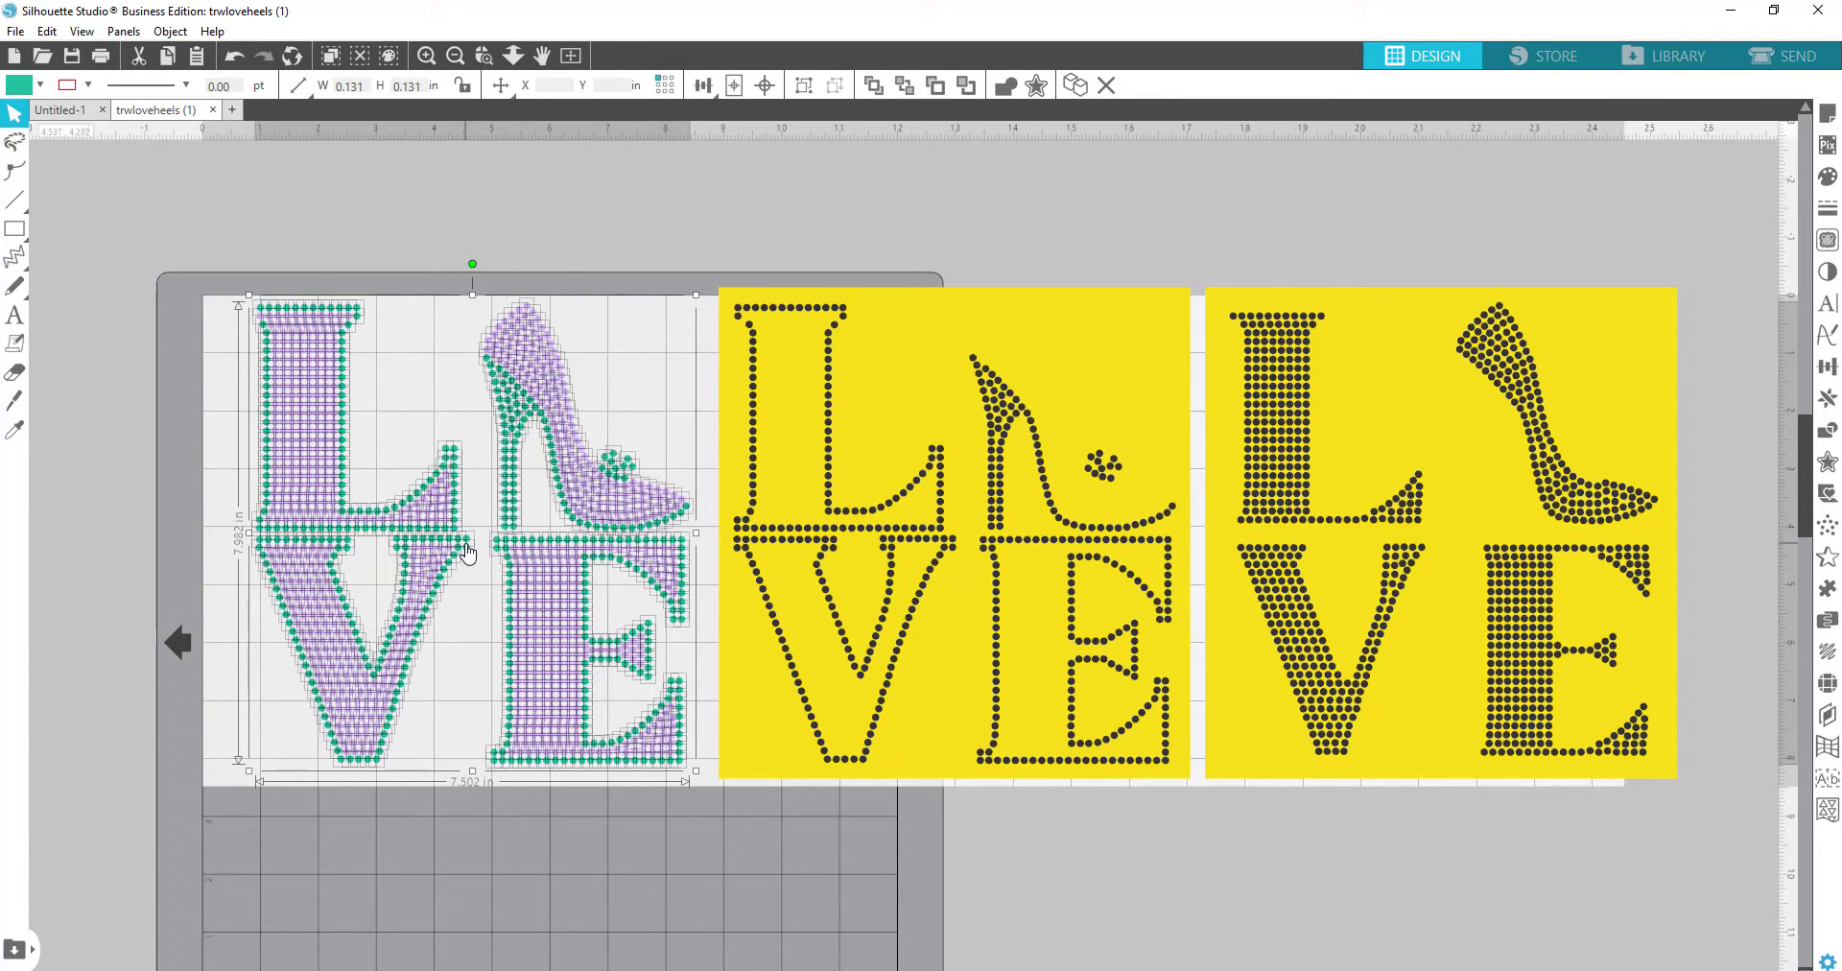
key("Delete")
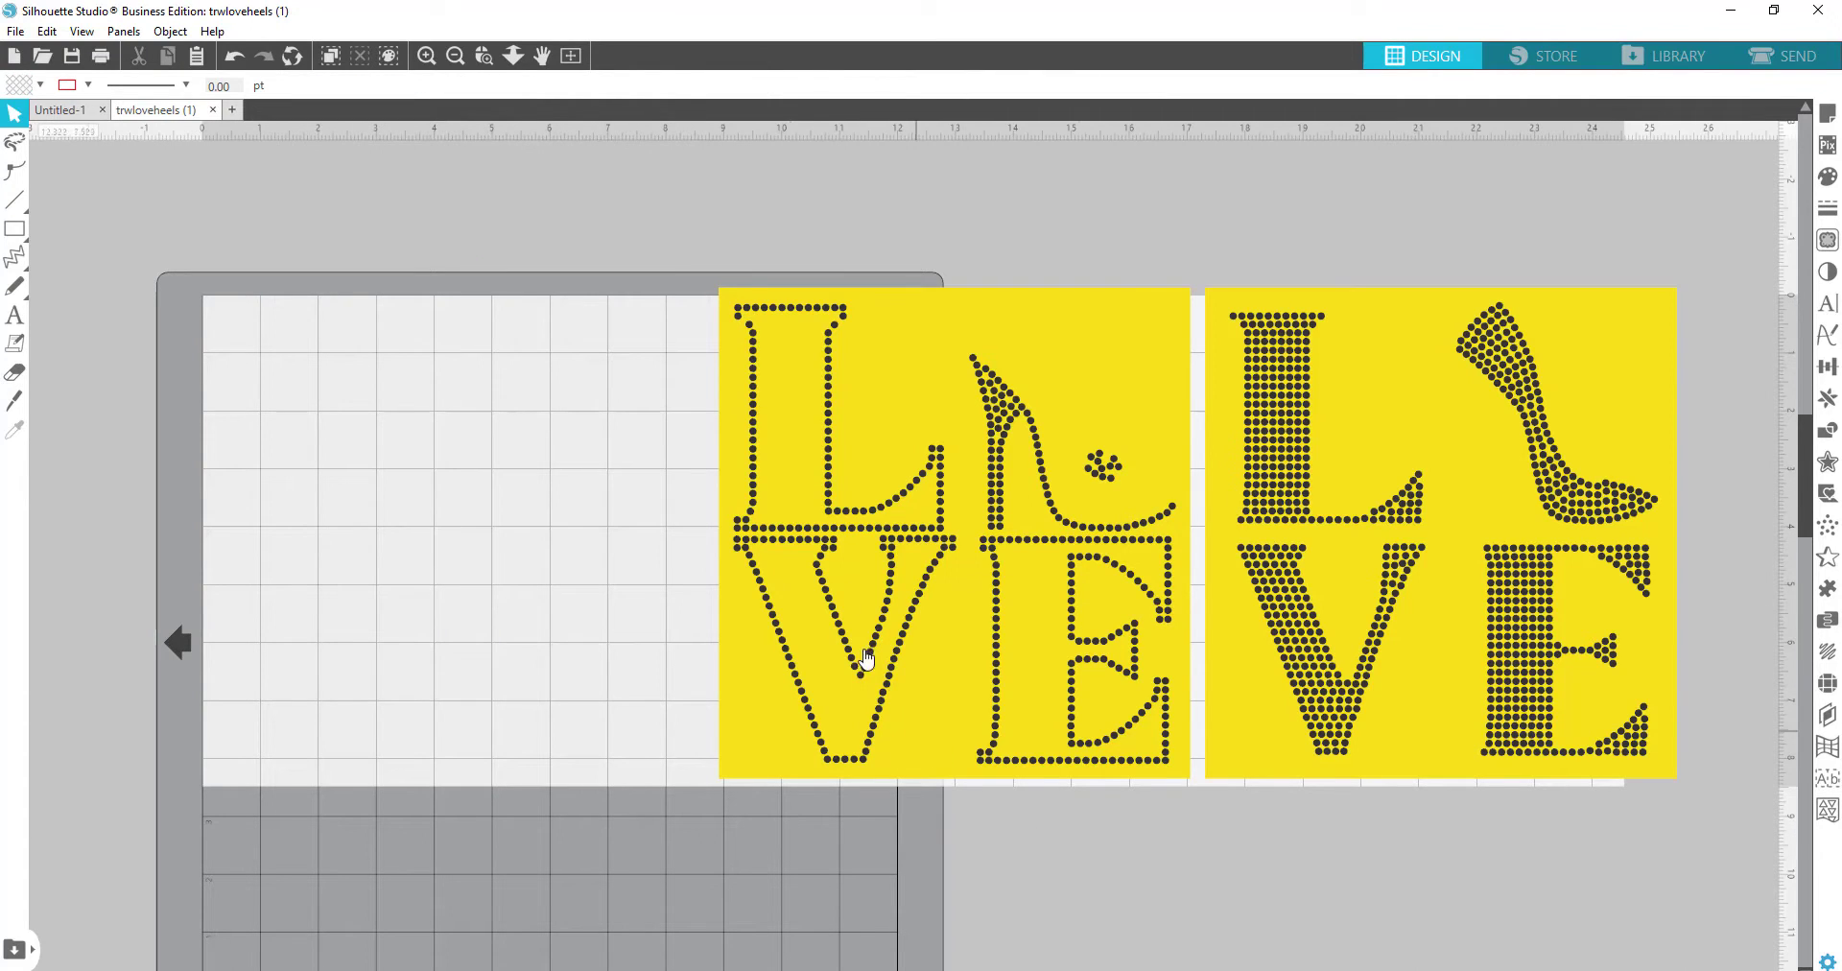
Step: Group the outlined yellow LOVE template and move it to the mat's left side
left_click_drag(693, 251, 1195, 787)
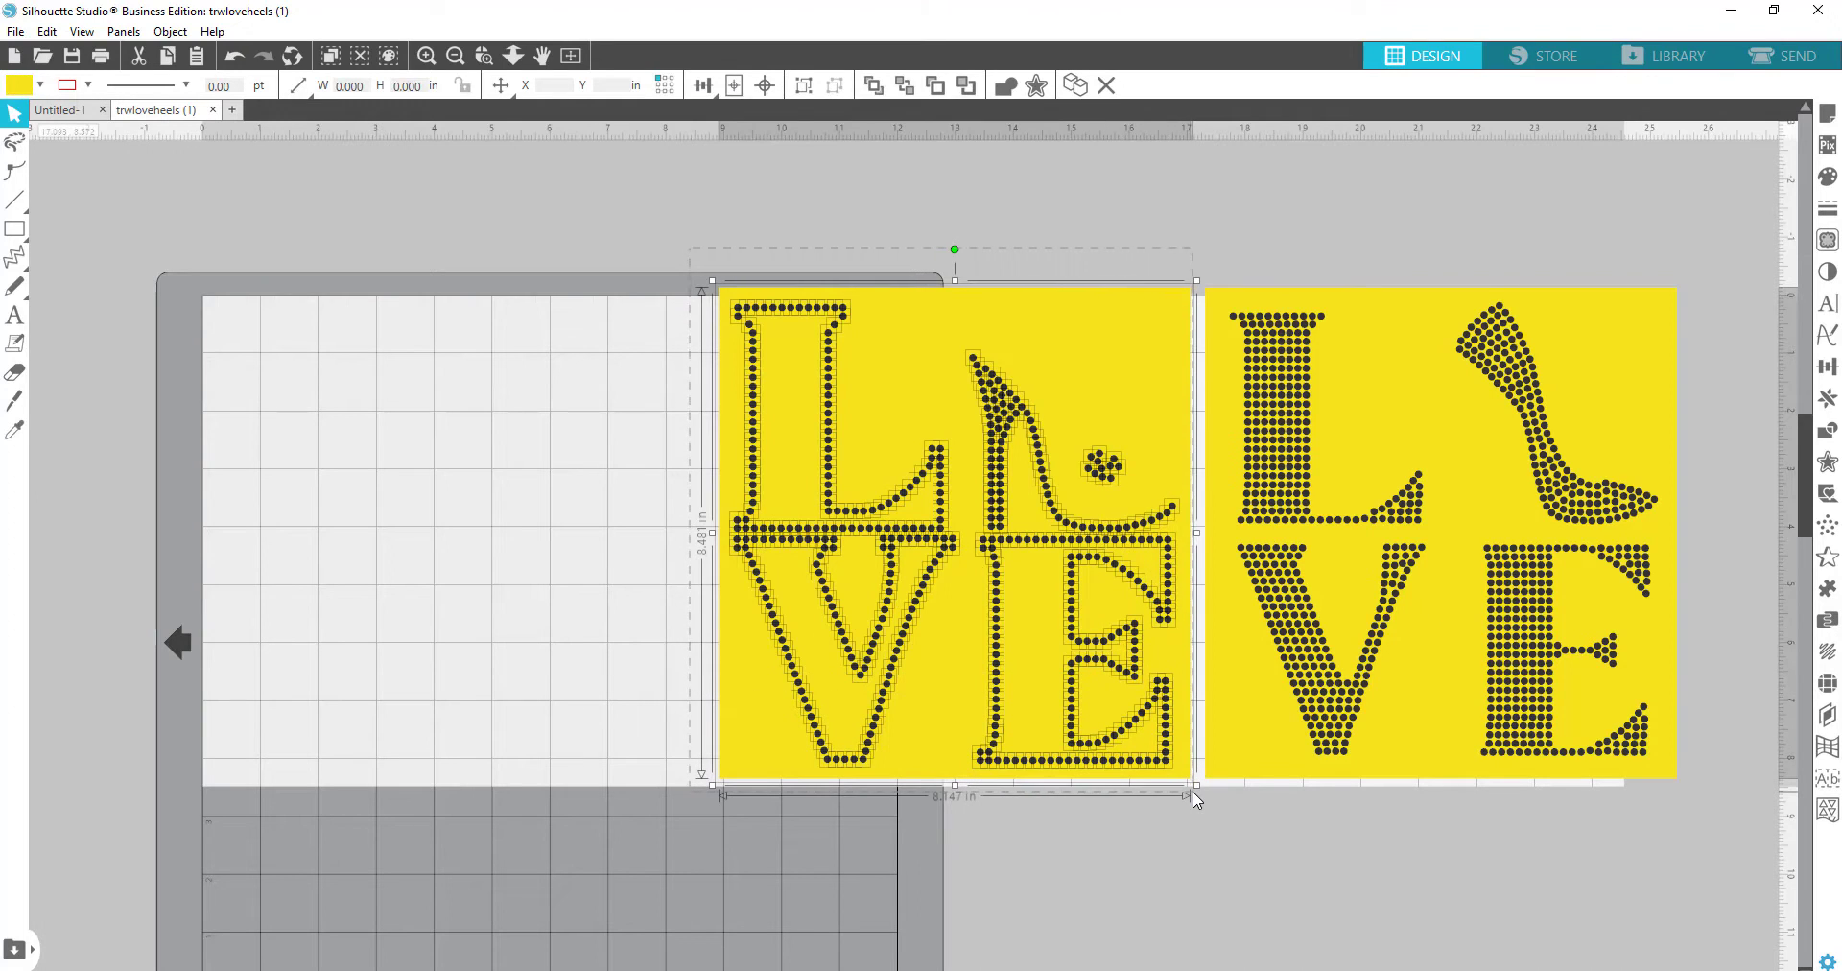
right_click(901, 387)
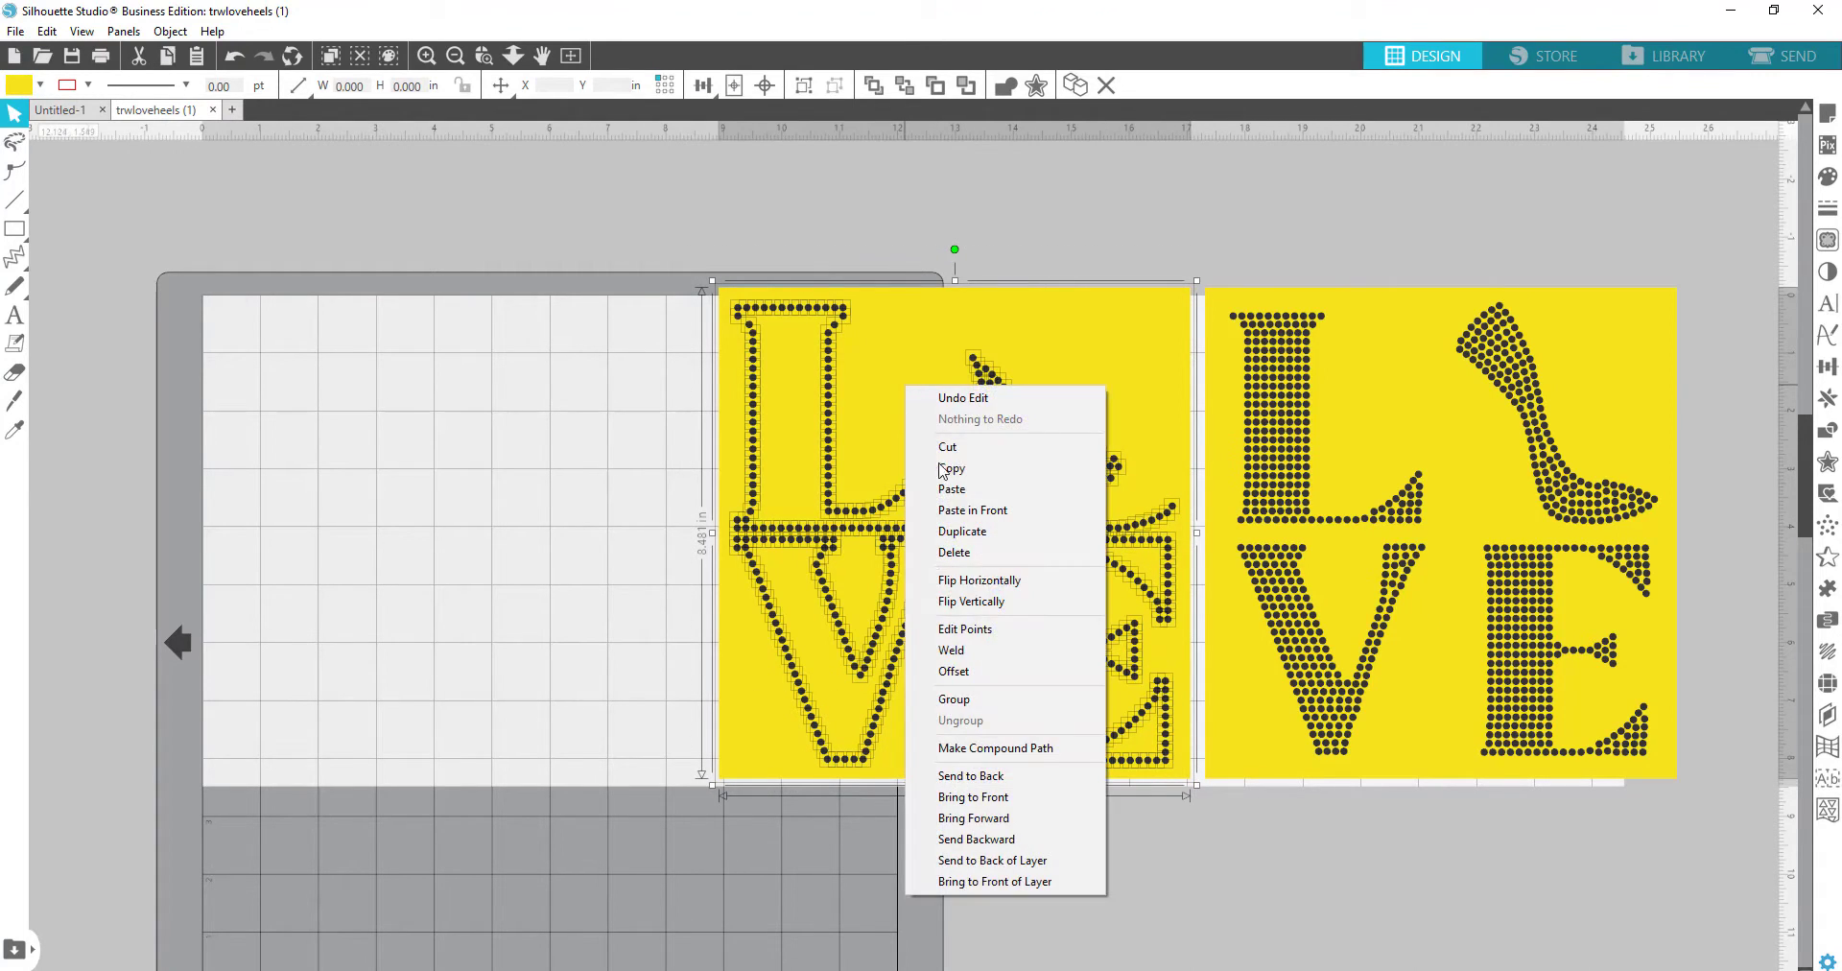
left_click(989, 704)
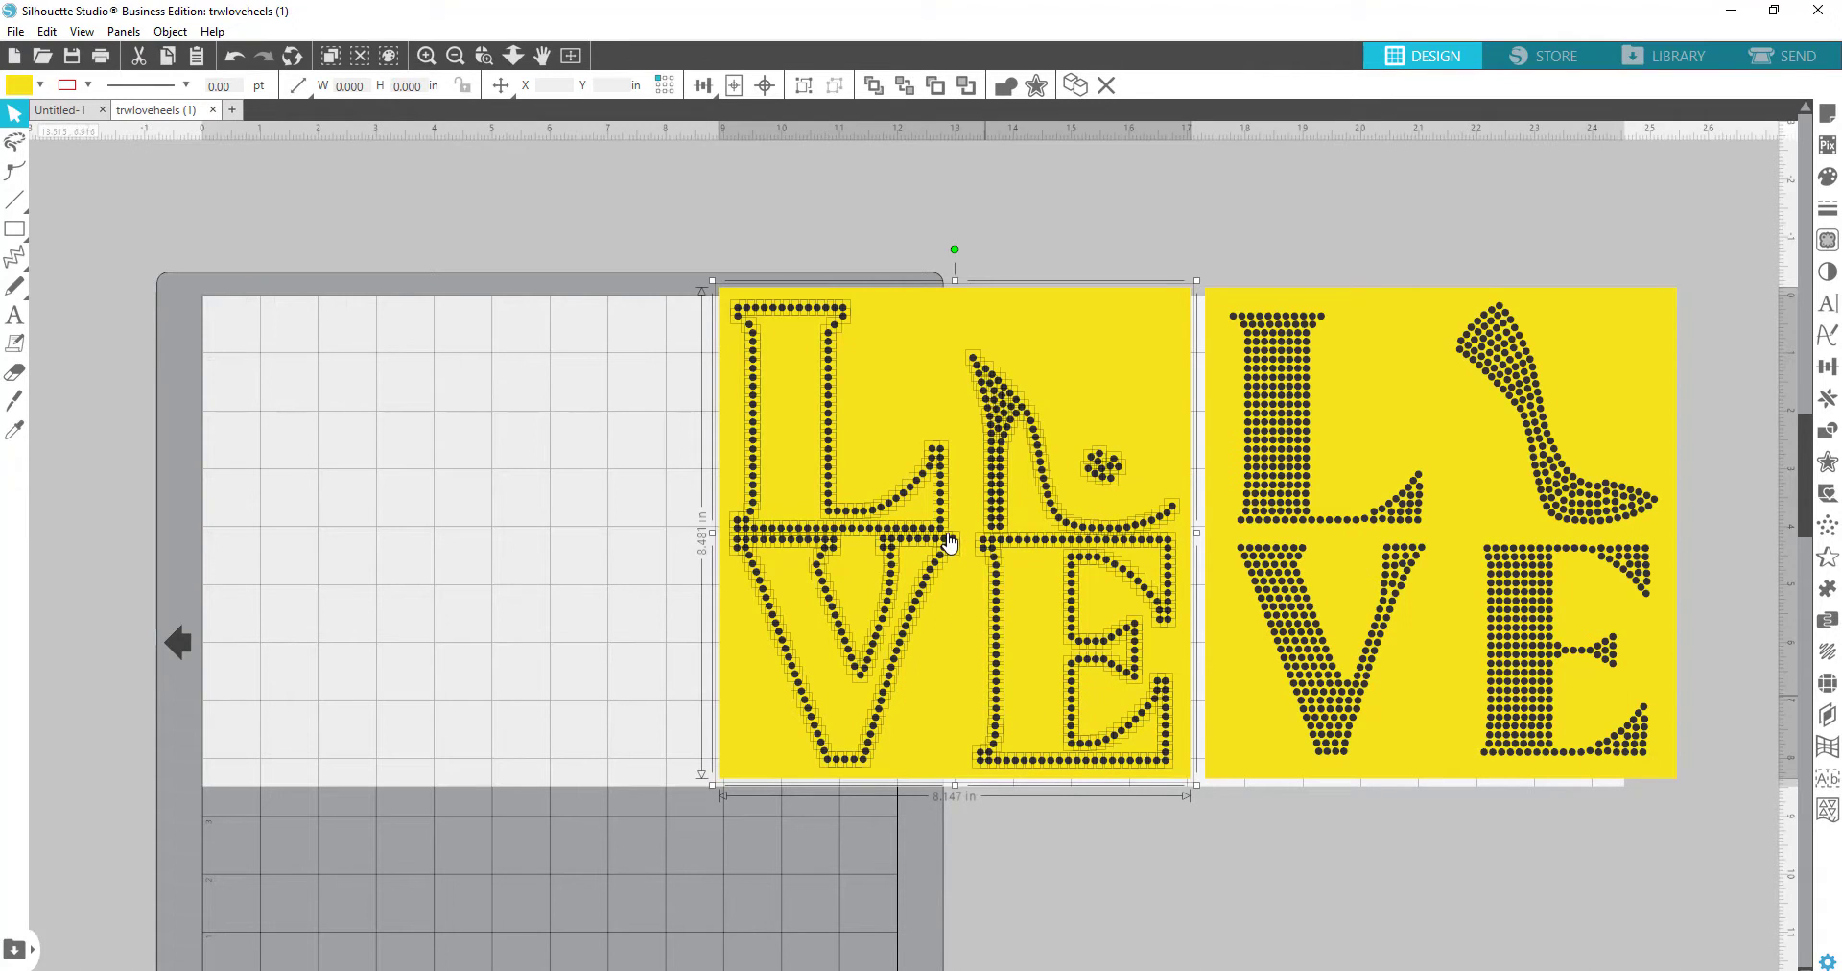
left_click_drag(948, 543, 418, 521)
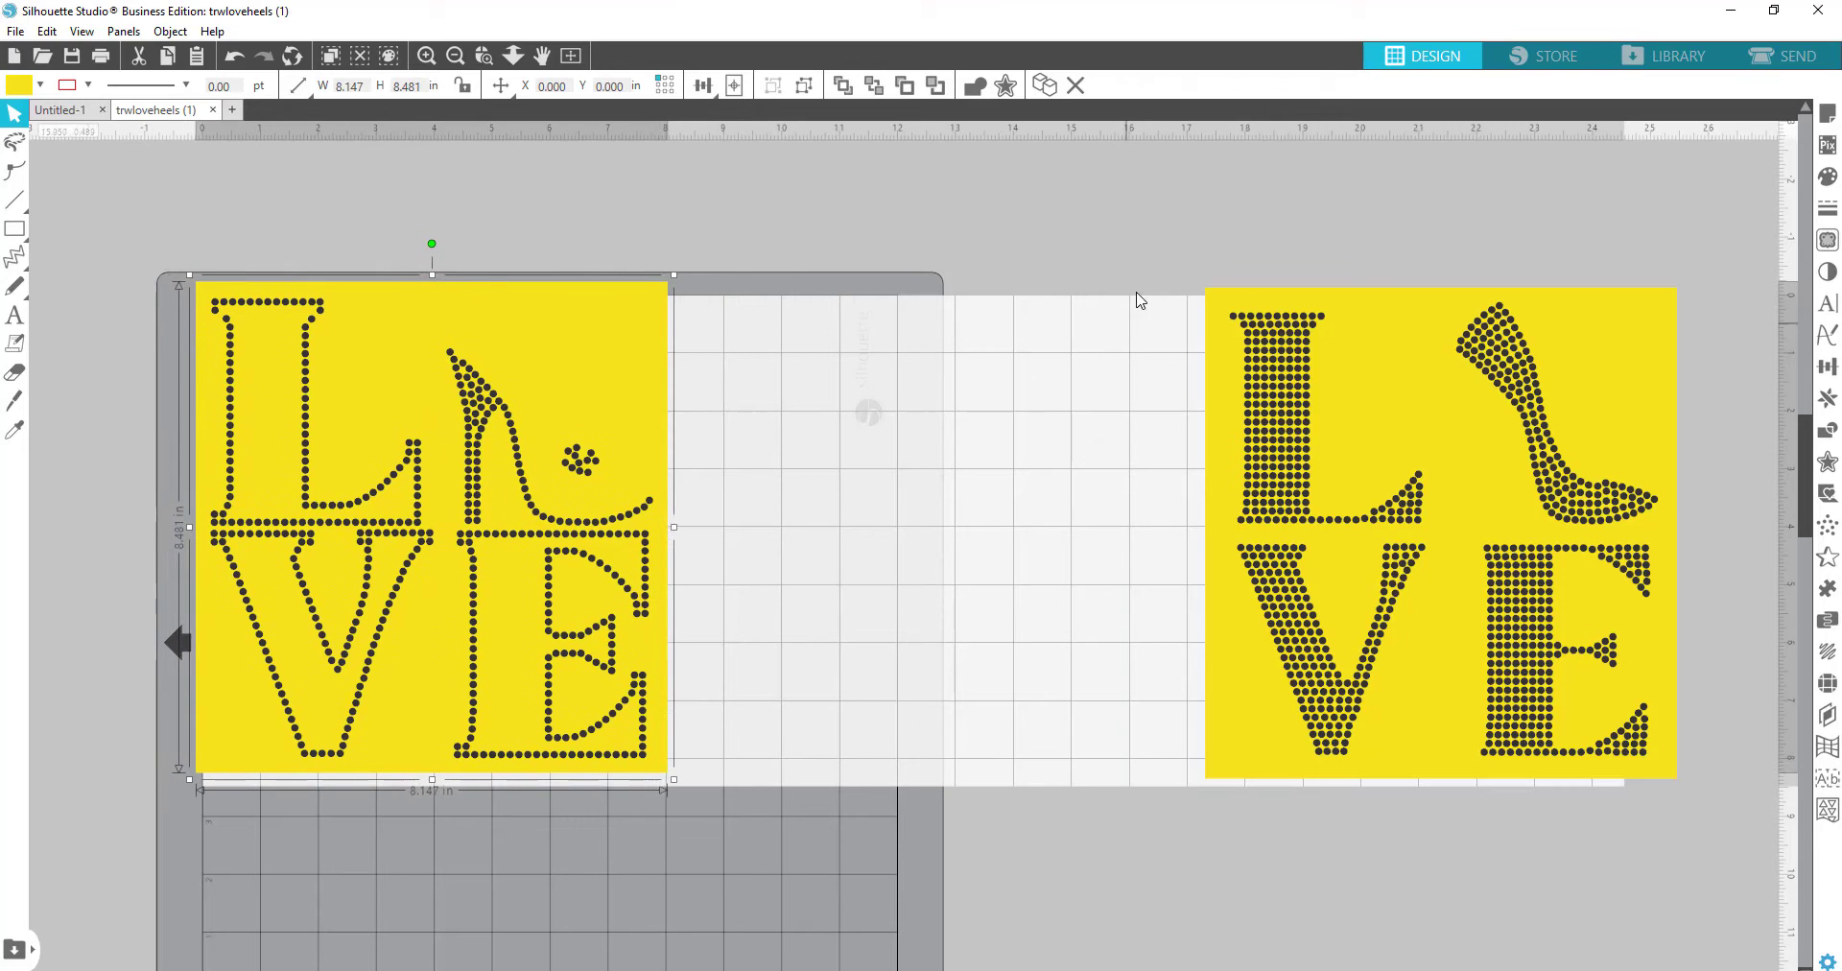
Step: Group the filled yellow LOVE template into a single object
left_click_drag(1136, 242, 1732, 801)
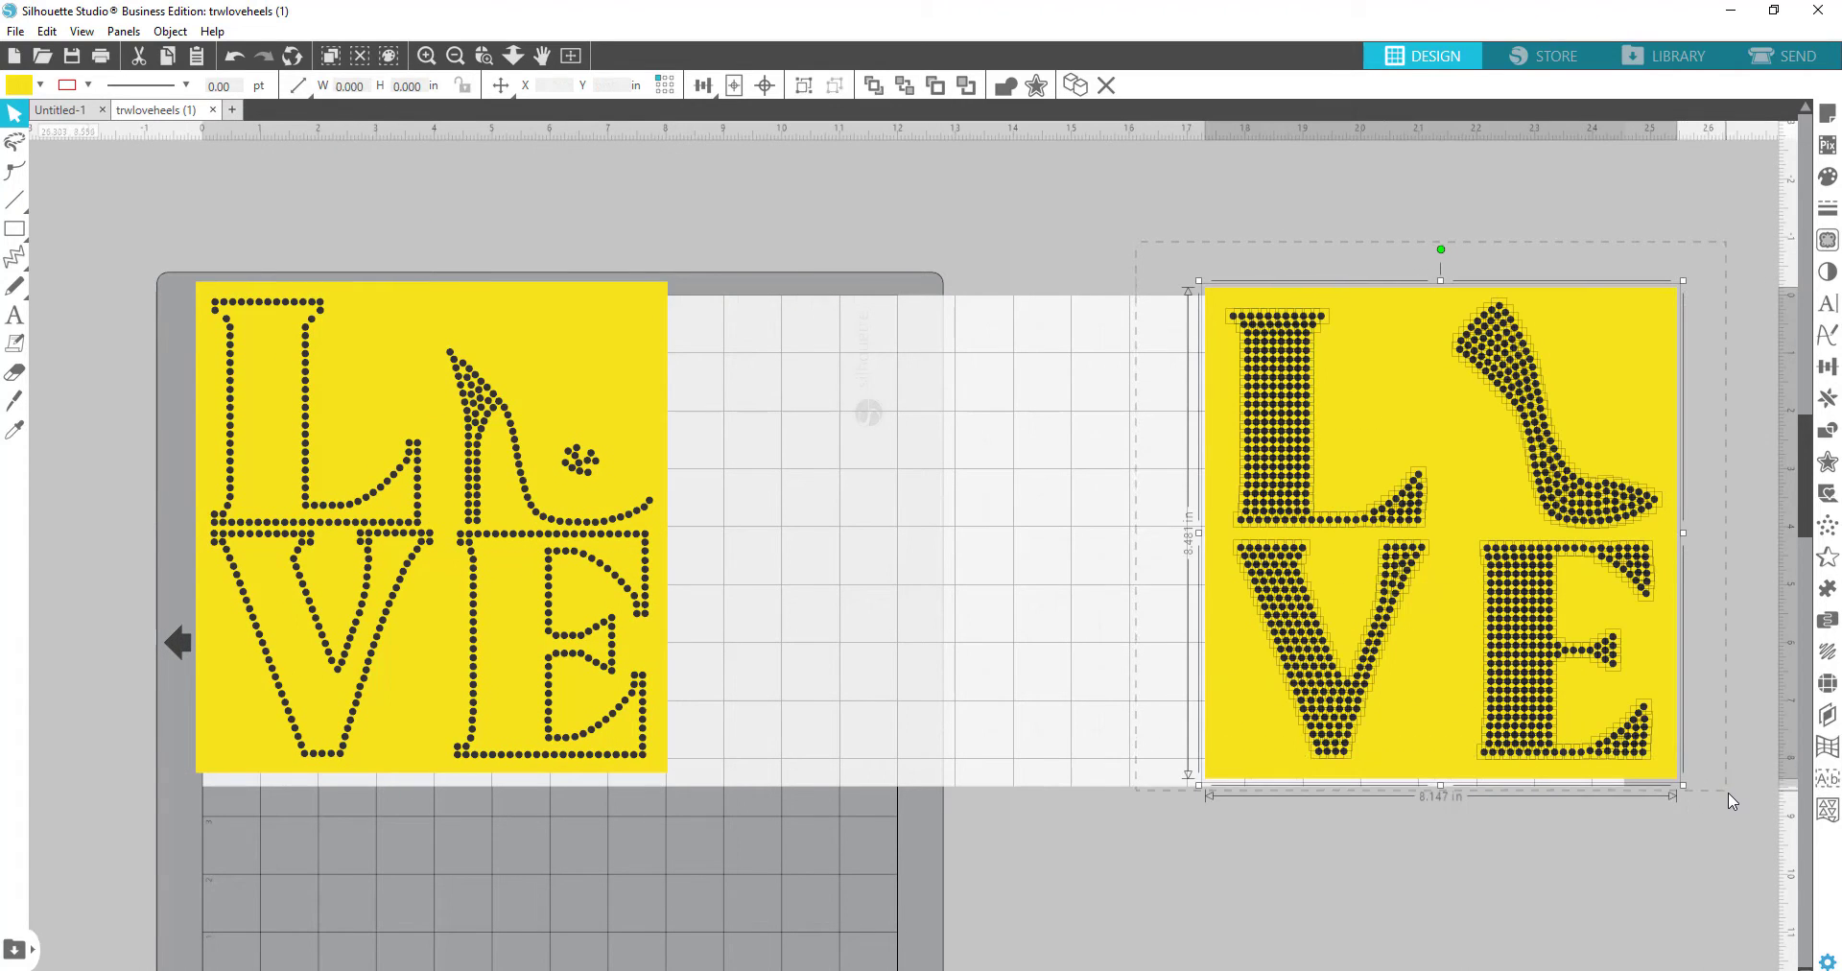
right_click(1458, 513)
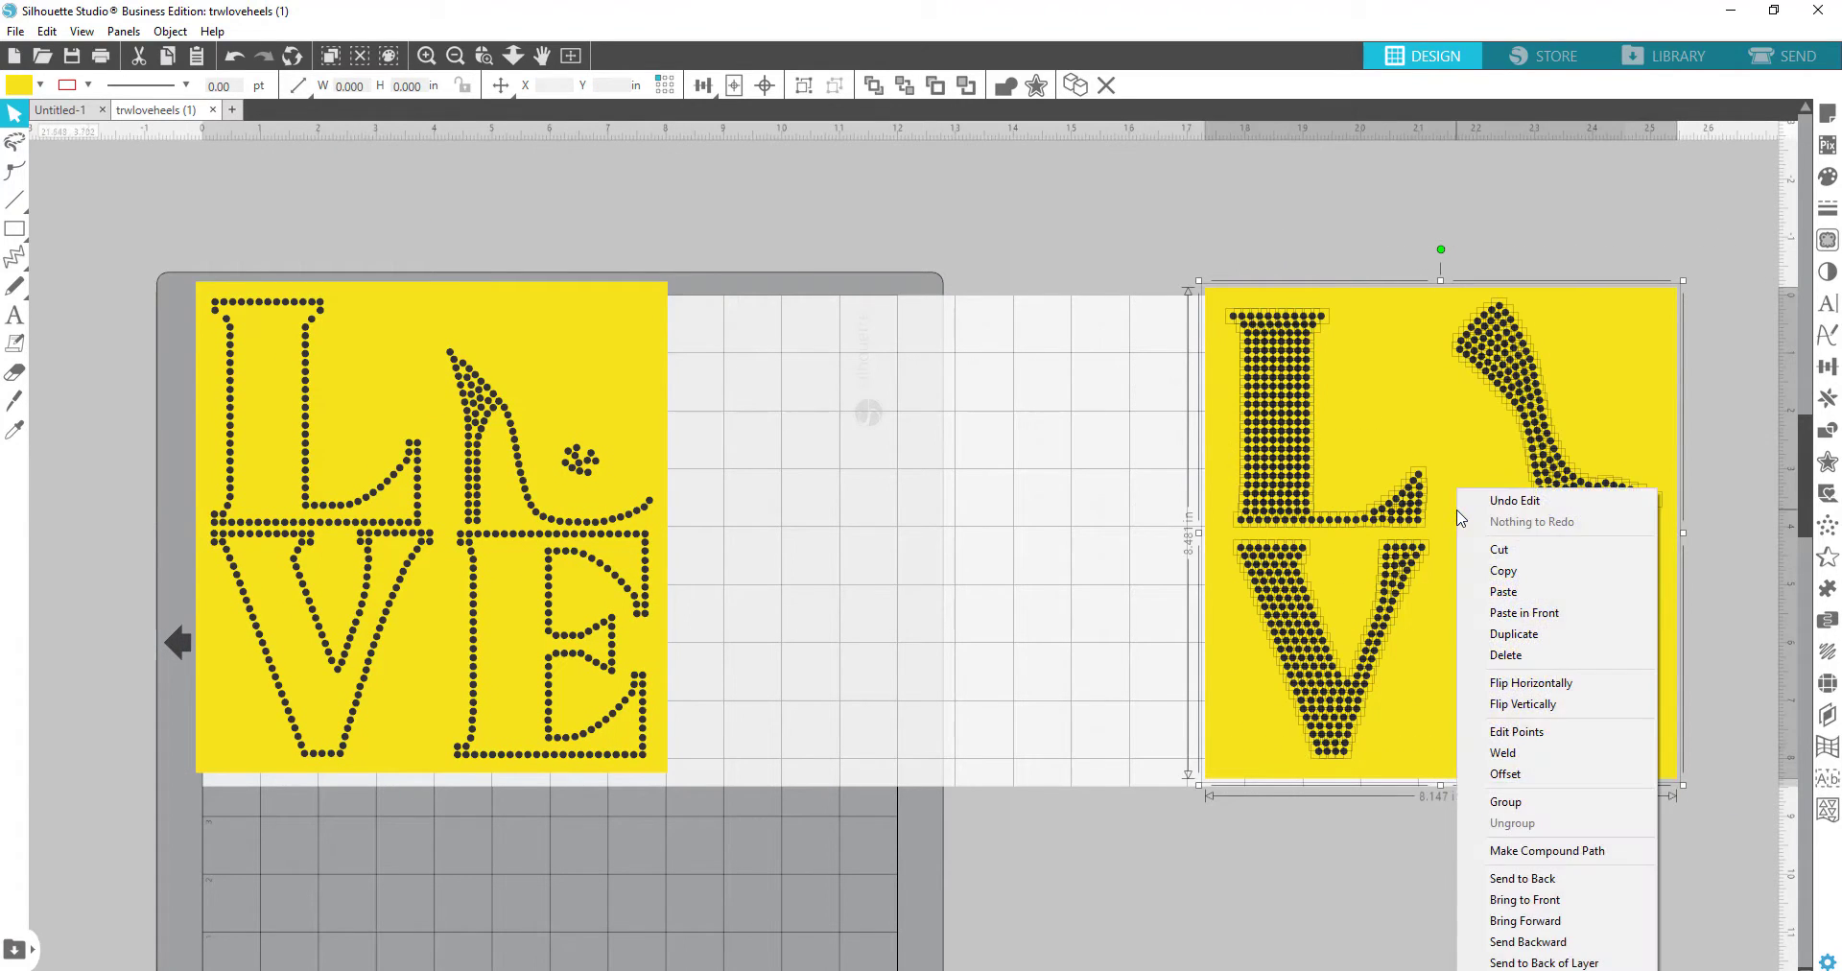
left_click(1533, 804)
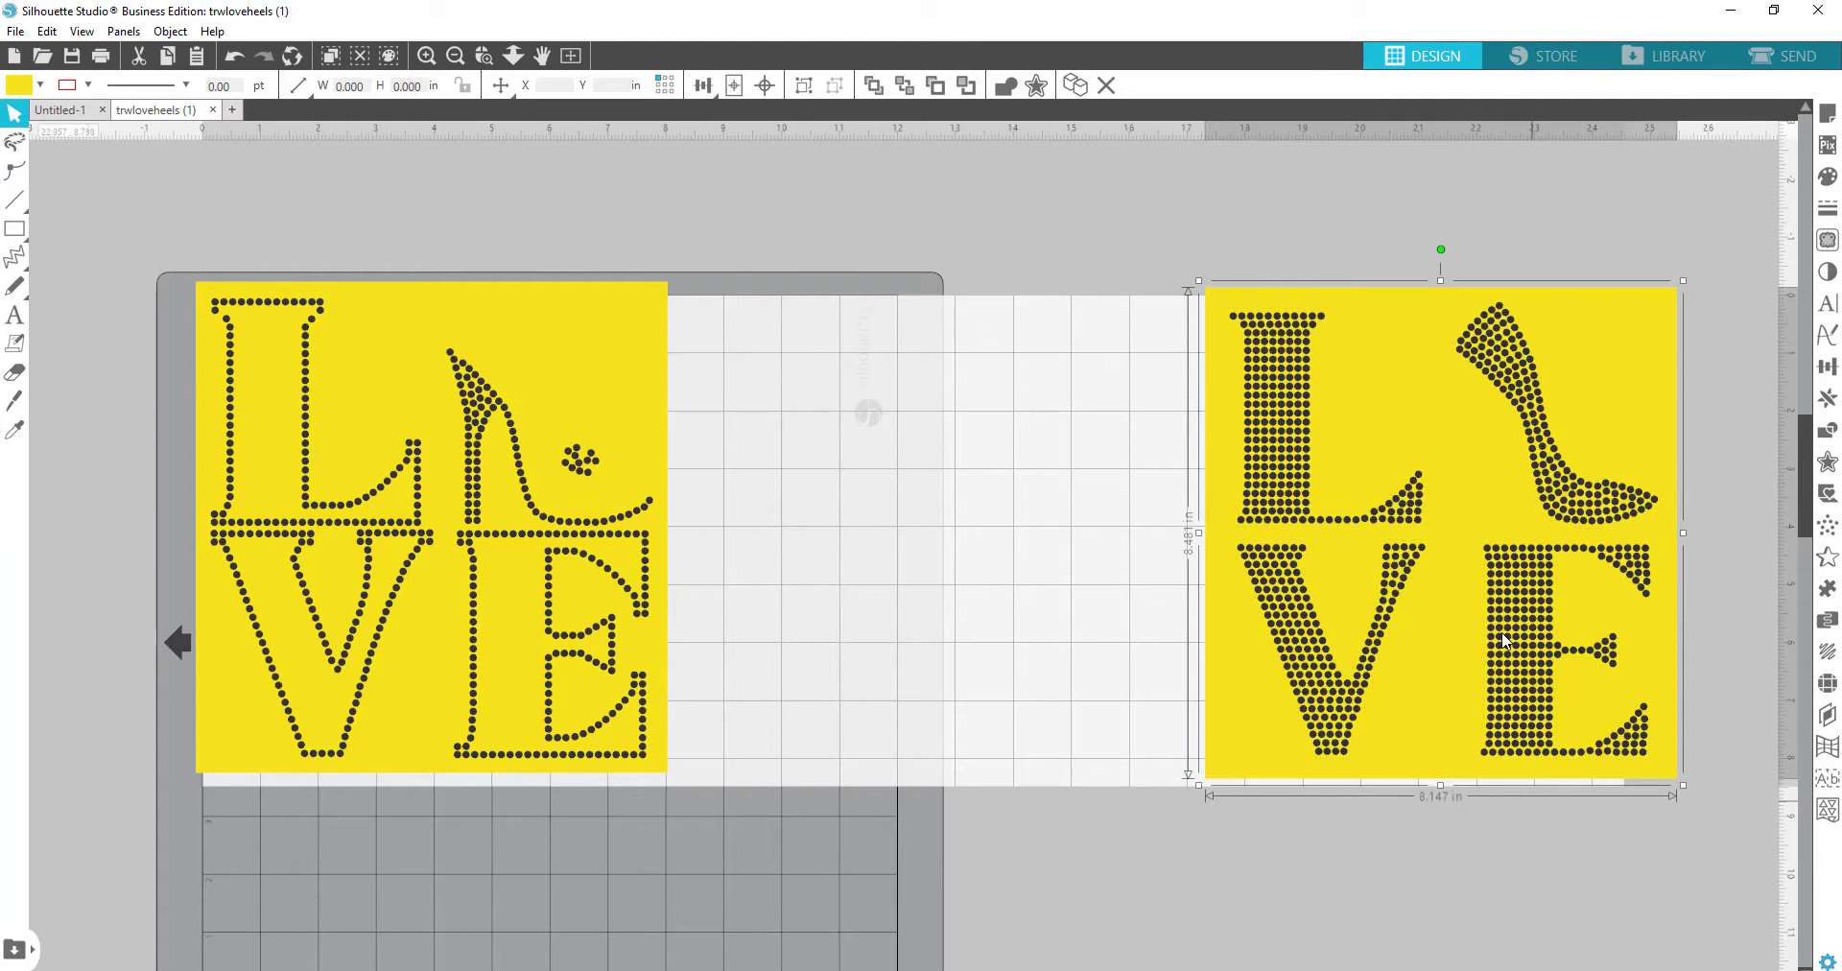
Step: Set the page size to the Automatic (CAMEO) 12 x 12 in mat
left_click_drag(1504, 640, 1083, 638)
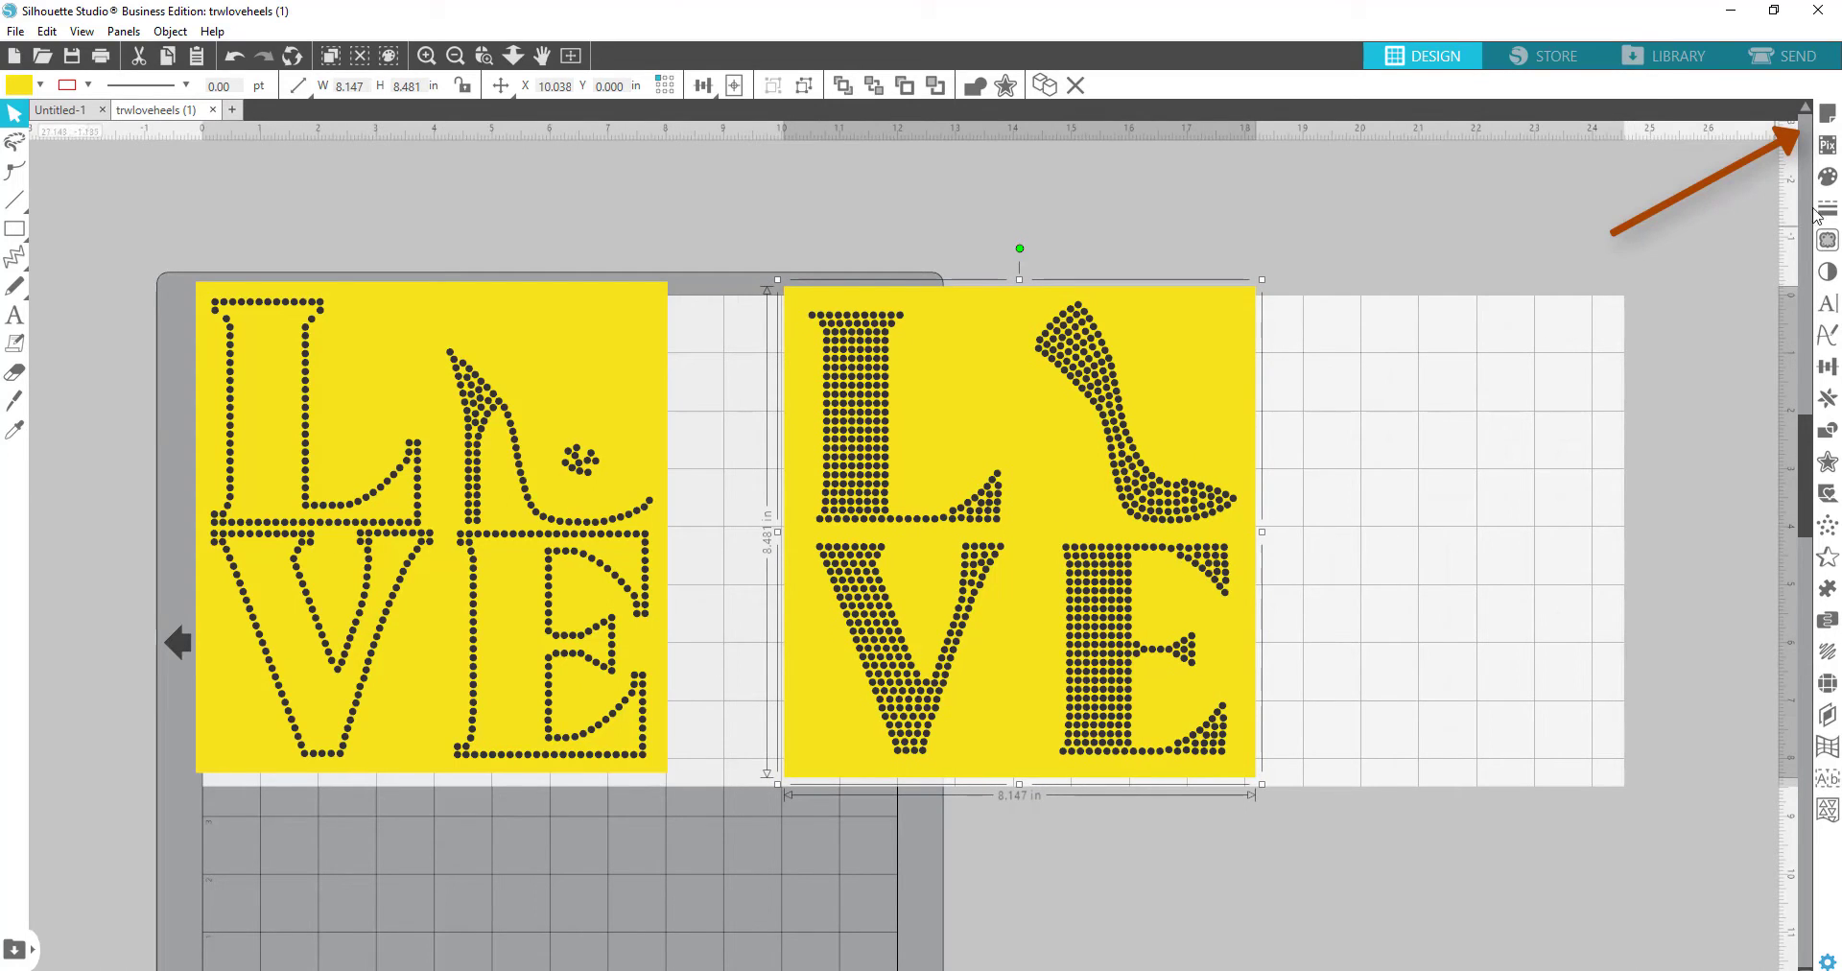
left_click(1827, 117)
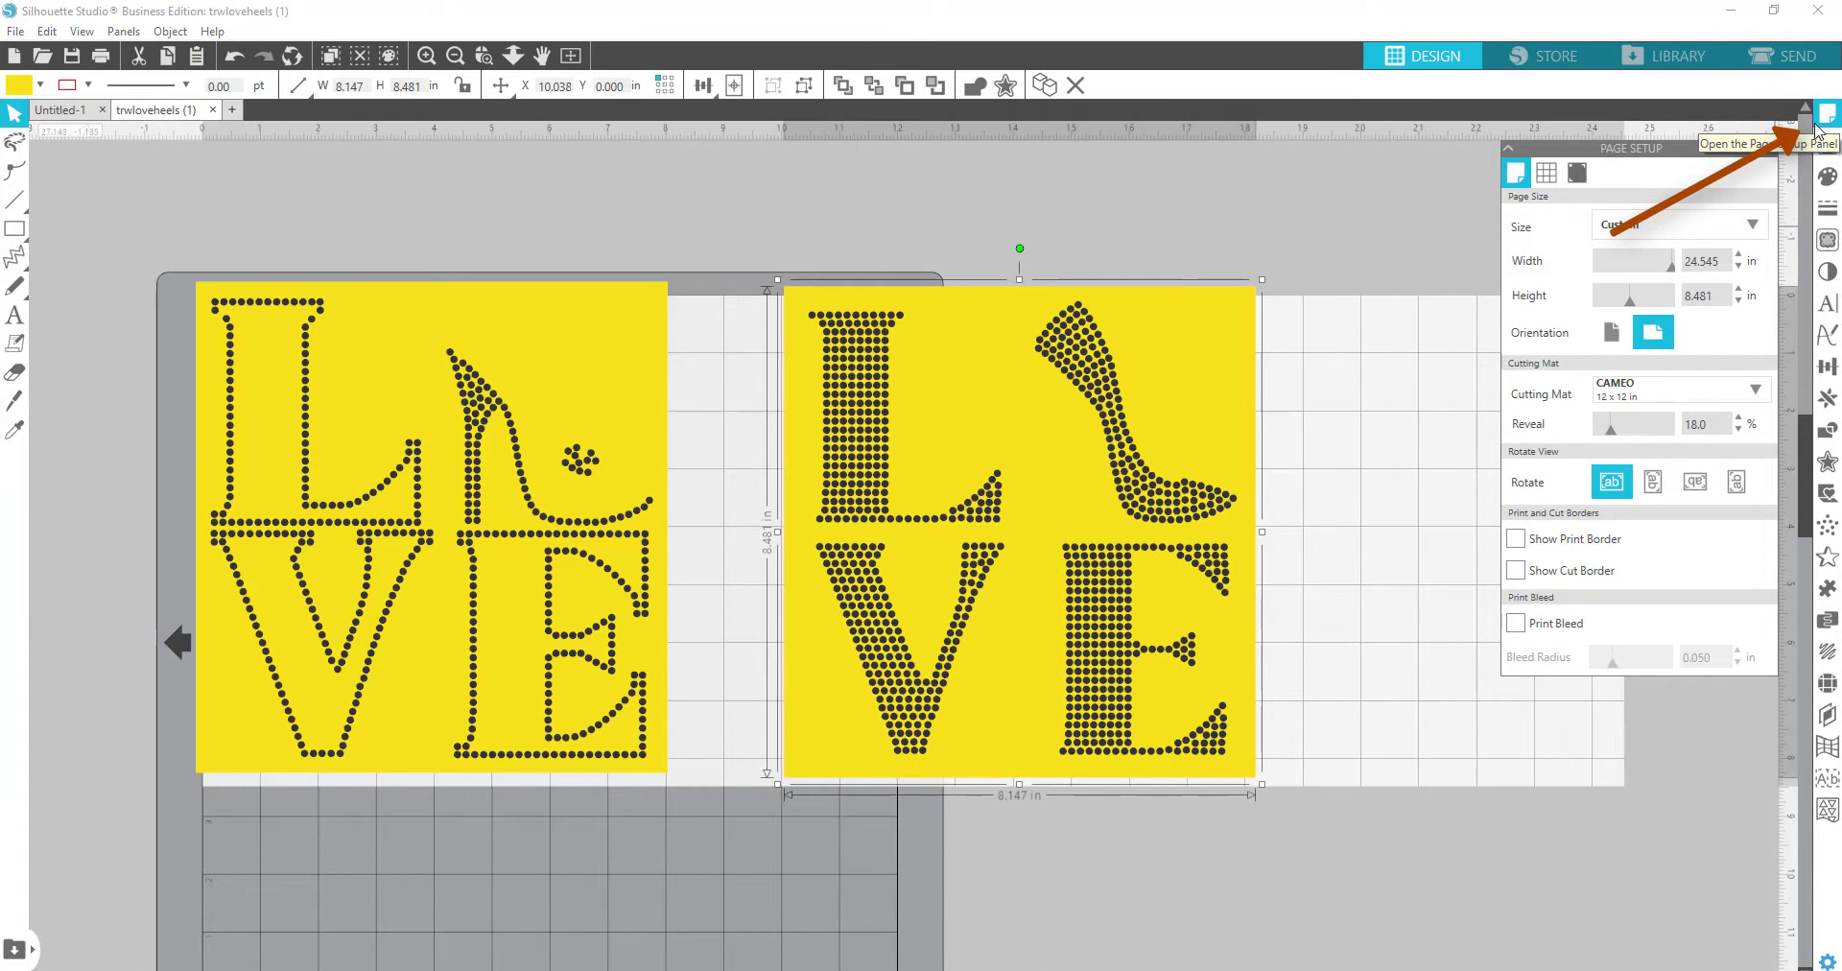
left_click(1684, 230)
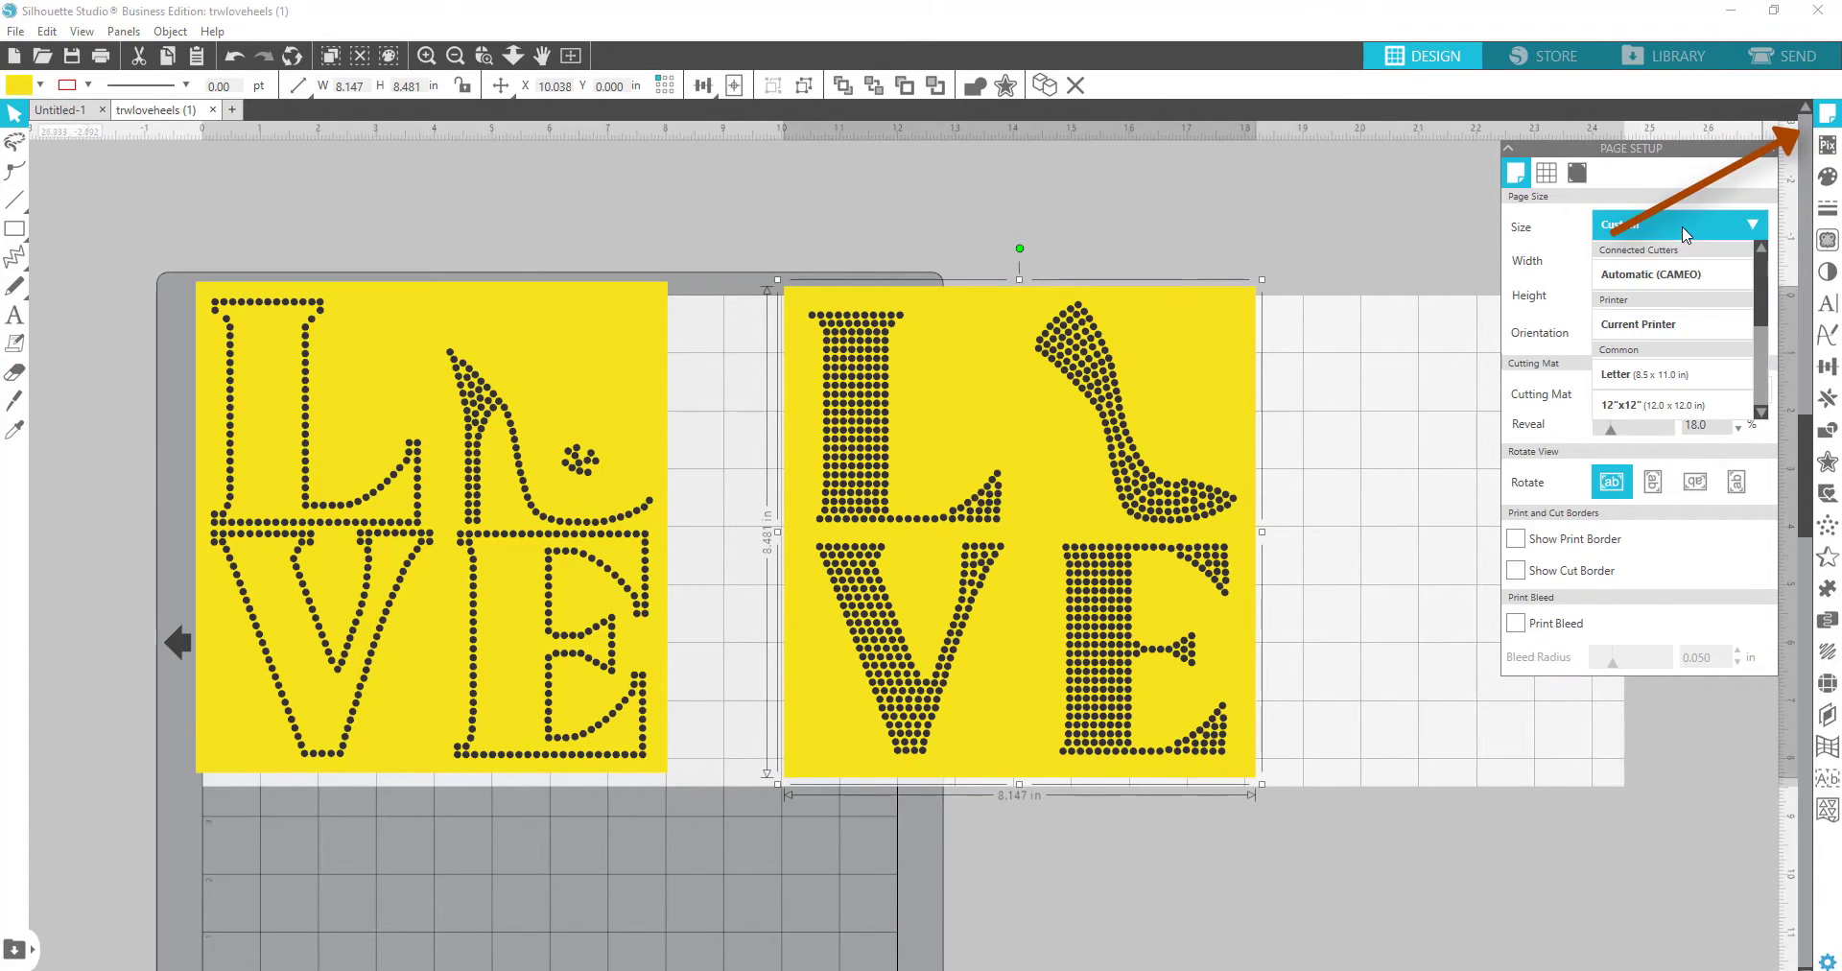
left_click(1669, 274)
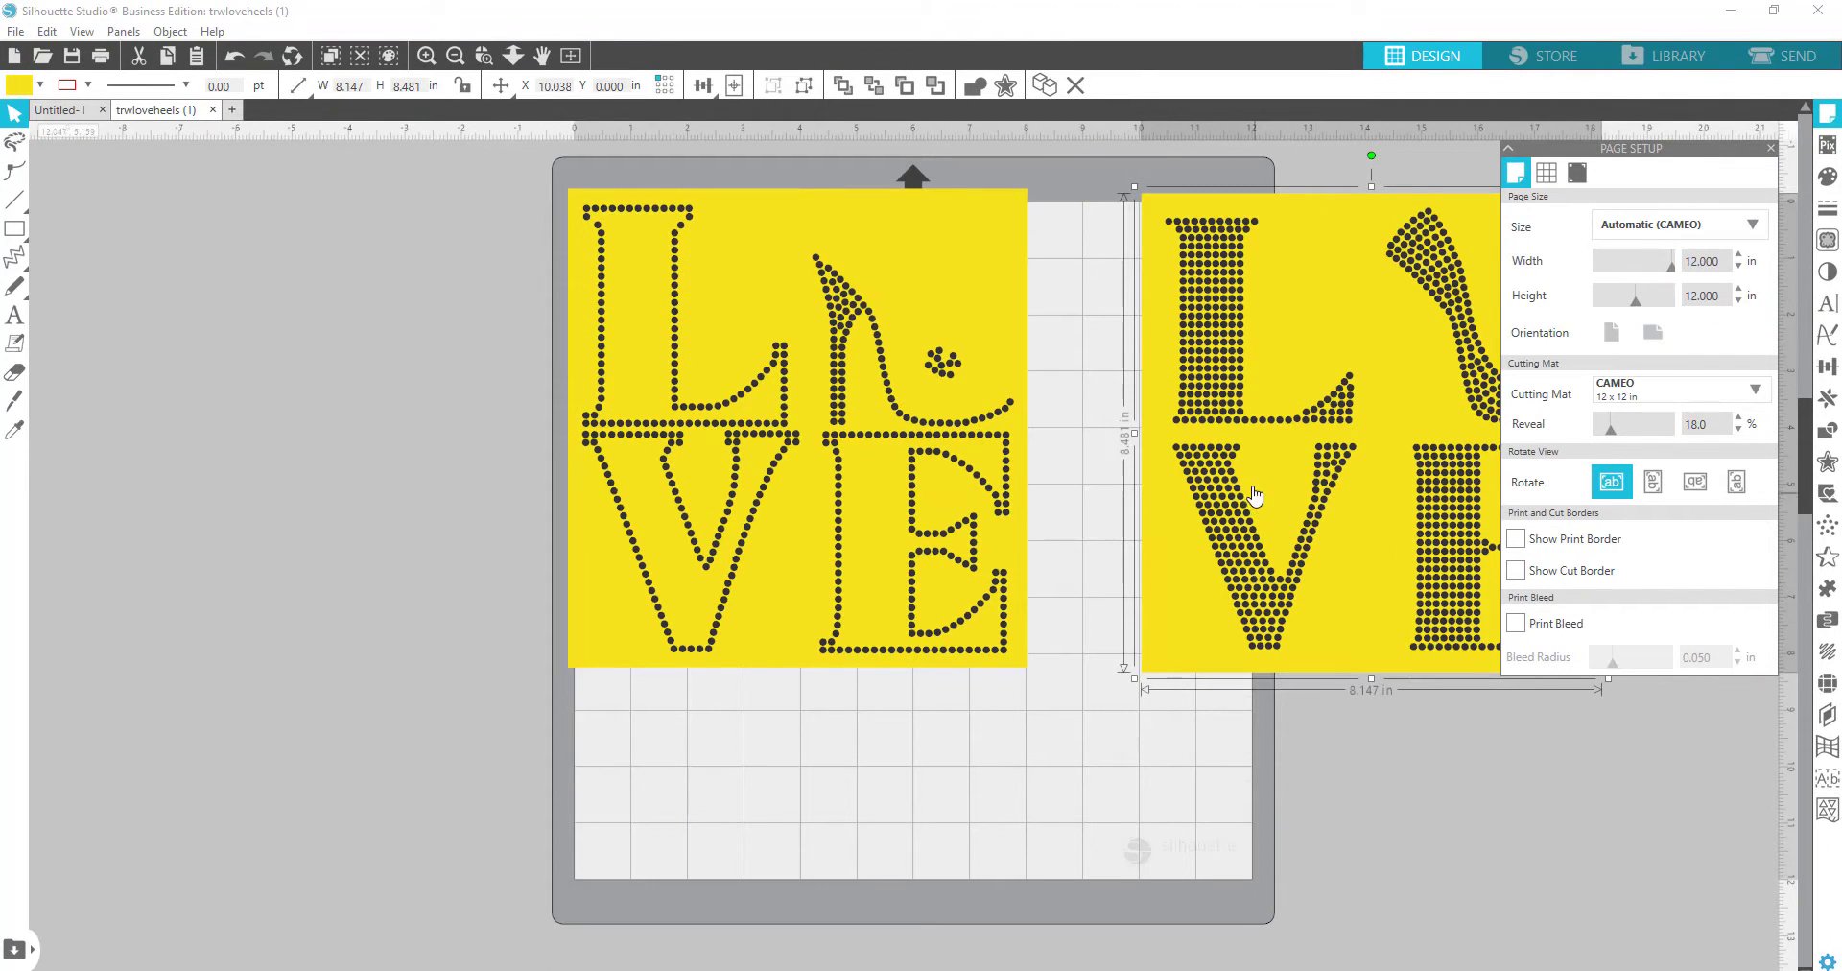
Step: Place the outlined LOVE template on the mat with the filled template beside it
left_click_drag(1254, 495, 1484, 602)
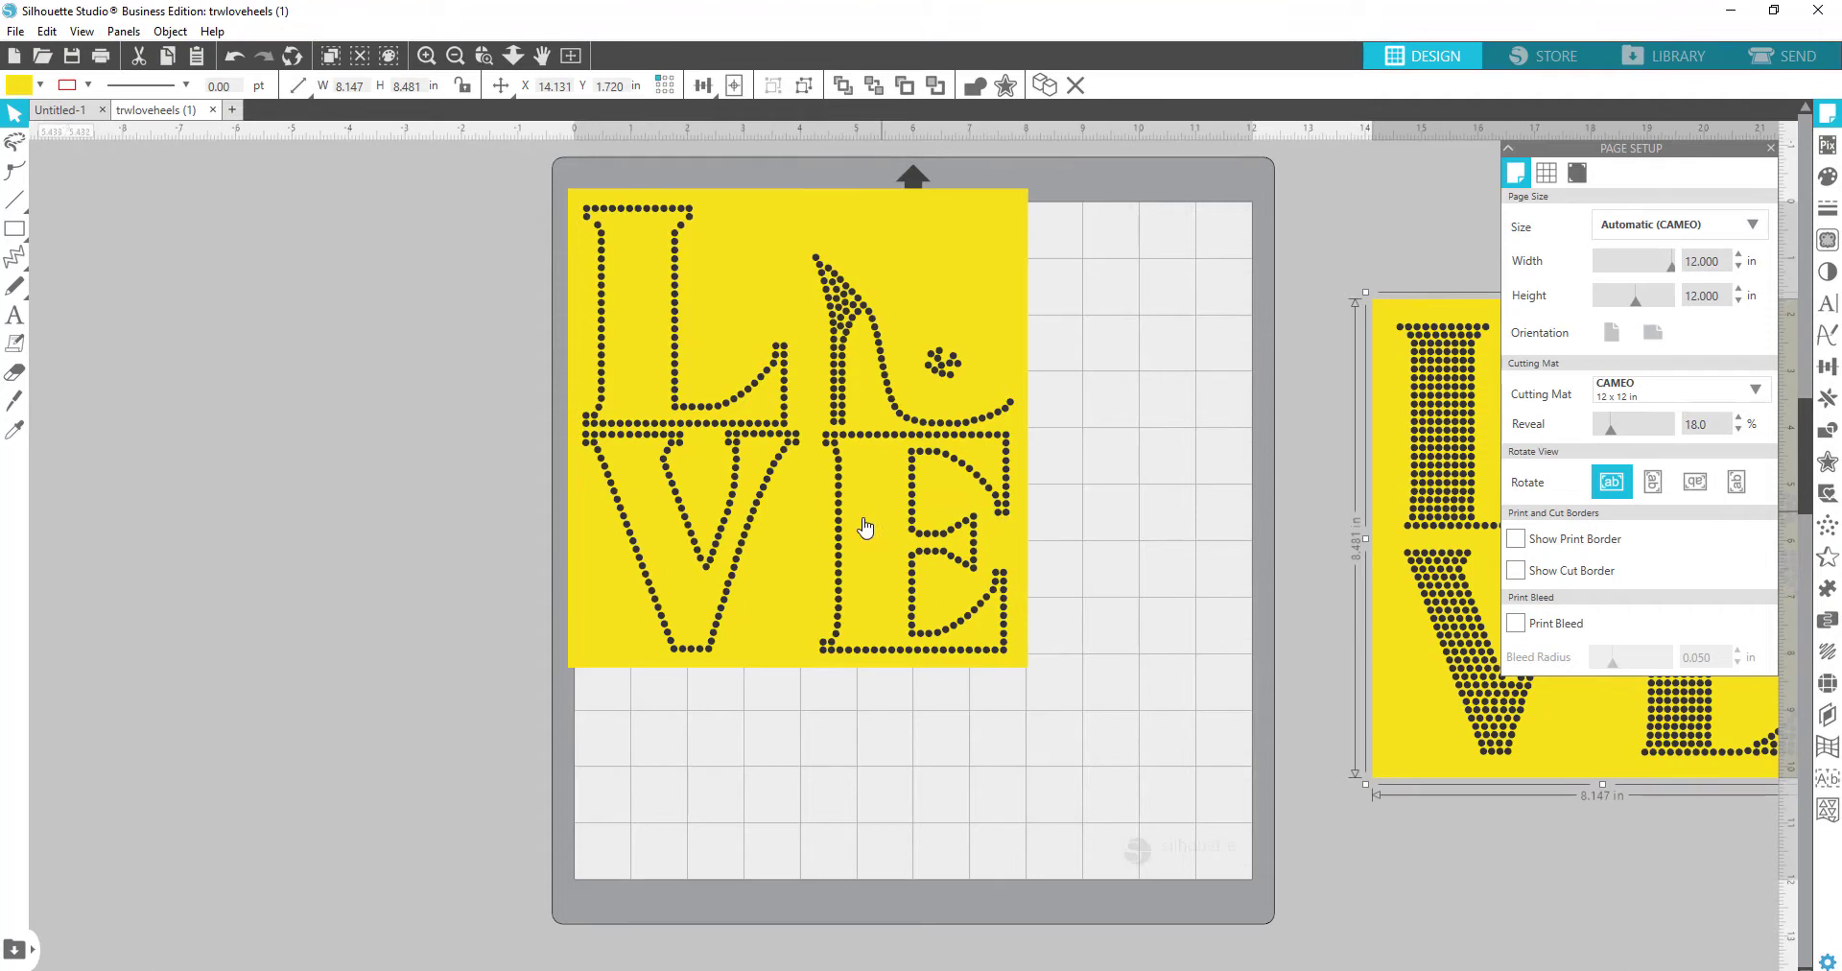
left_click_drag(865, 525, 948, 562)
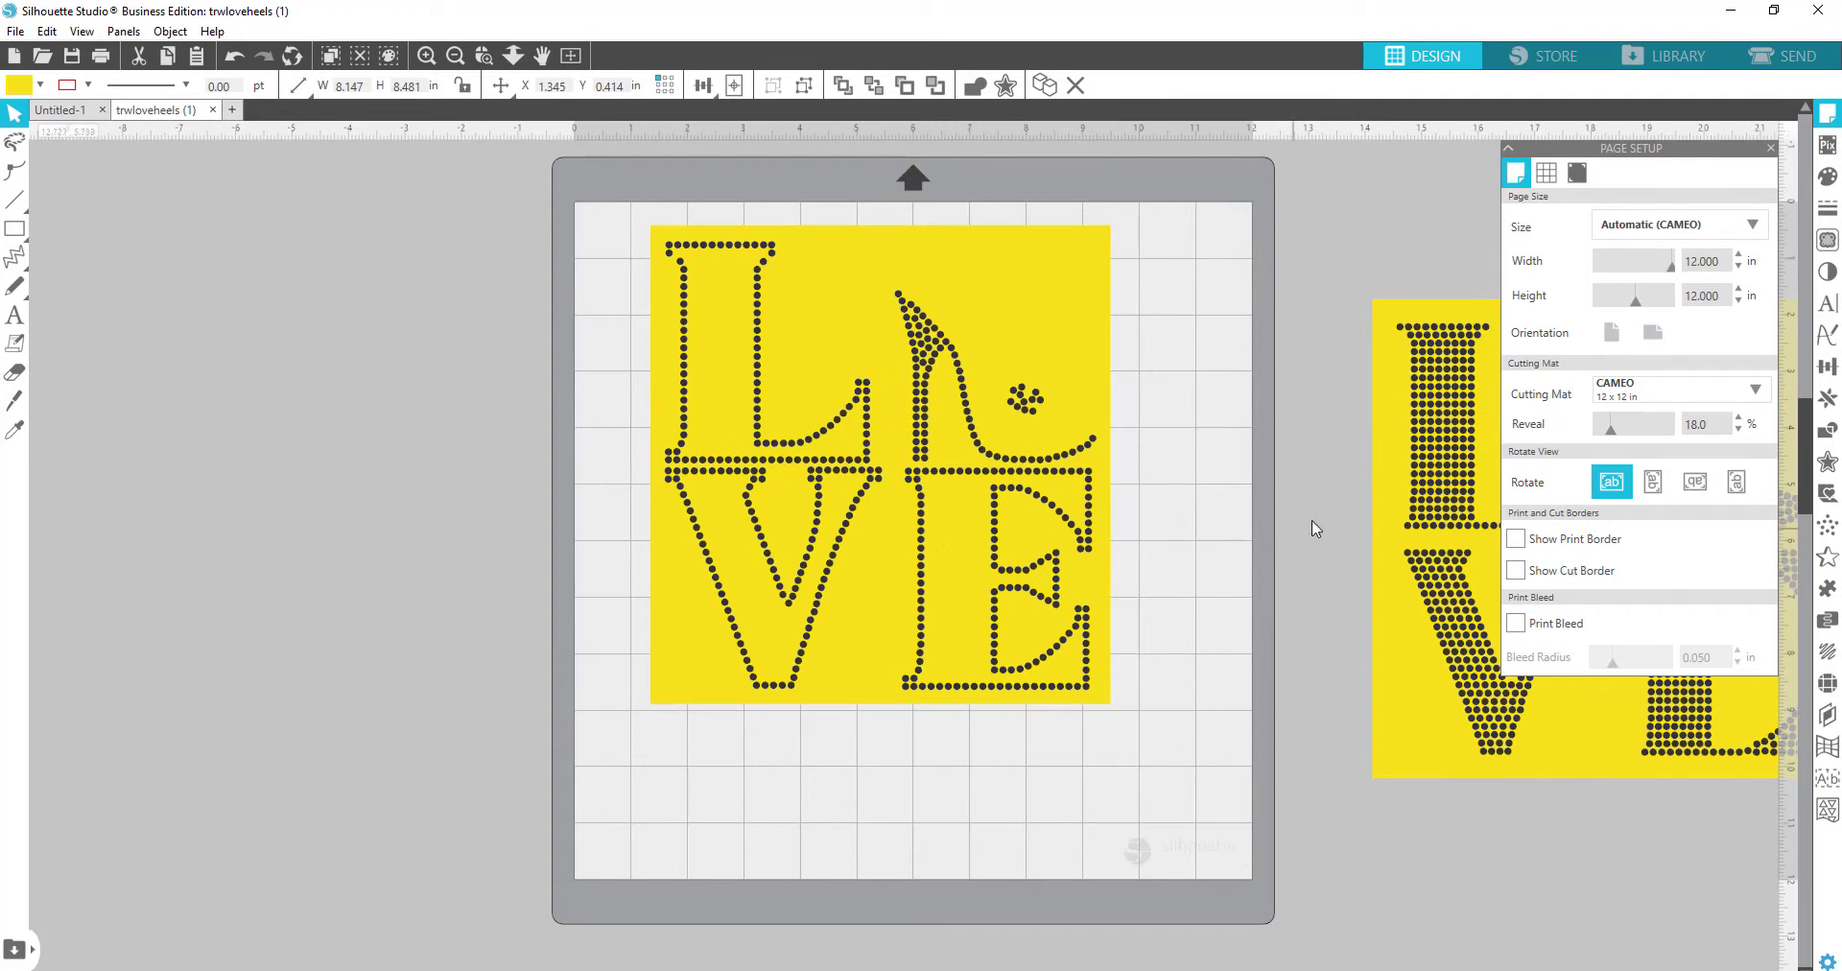
left_click_drag(1391, 469, 1321, 373)
left_click_drag(864, 602, 863, 601)
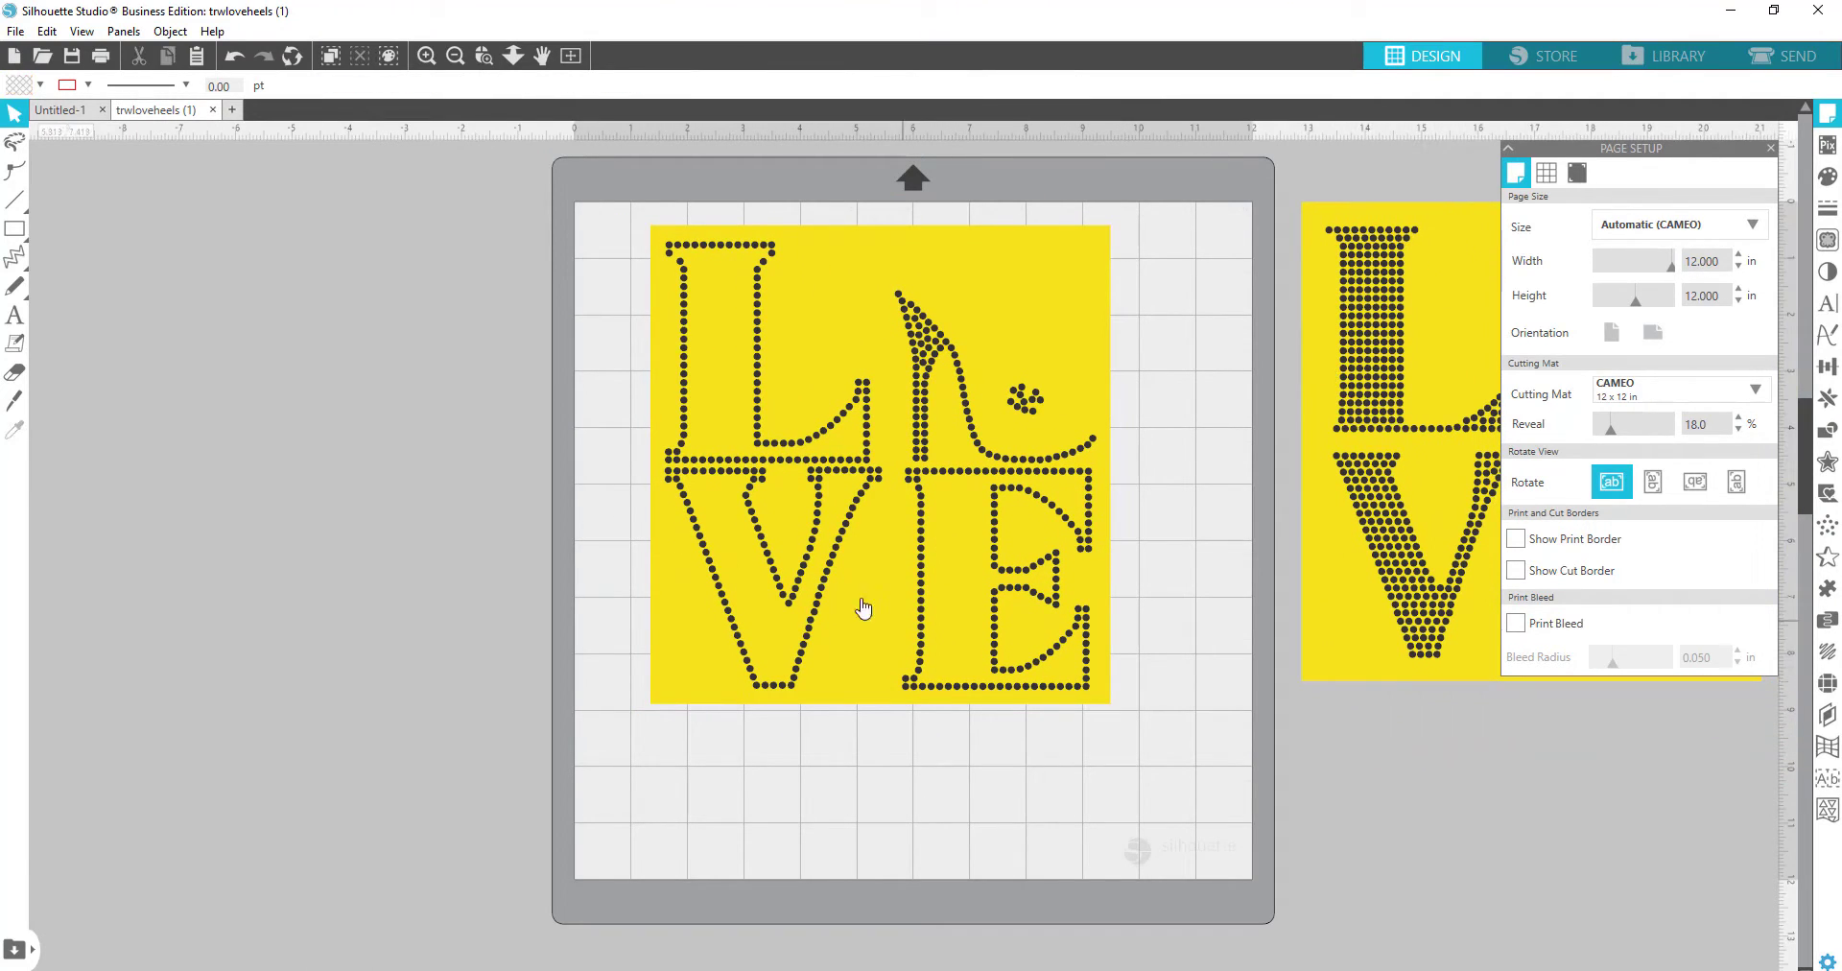
Step: Check the SEND Material list, then arrange both LOVE templates side by side across the mat
left_click(1801, 59)
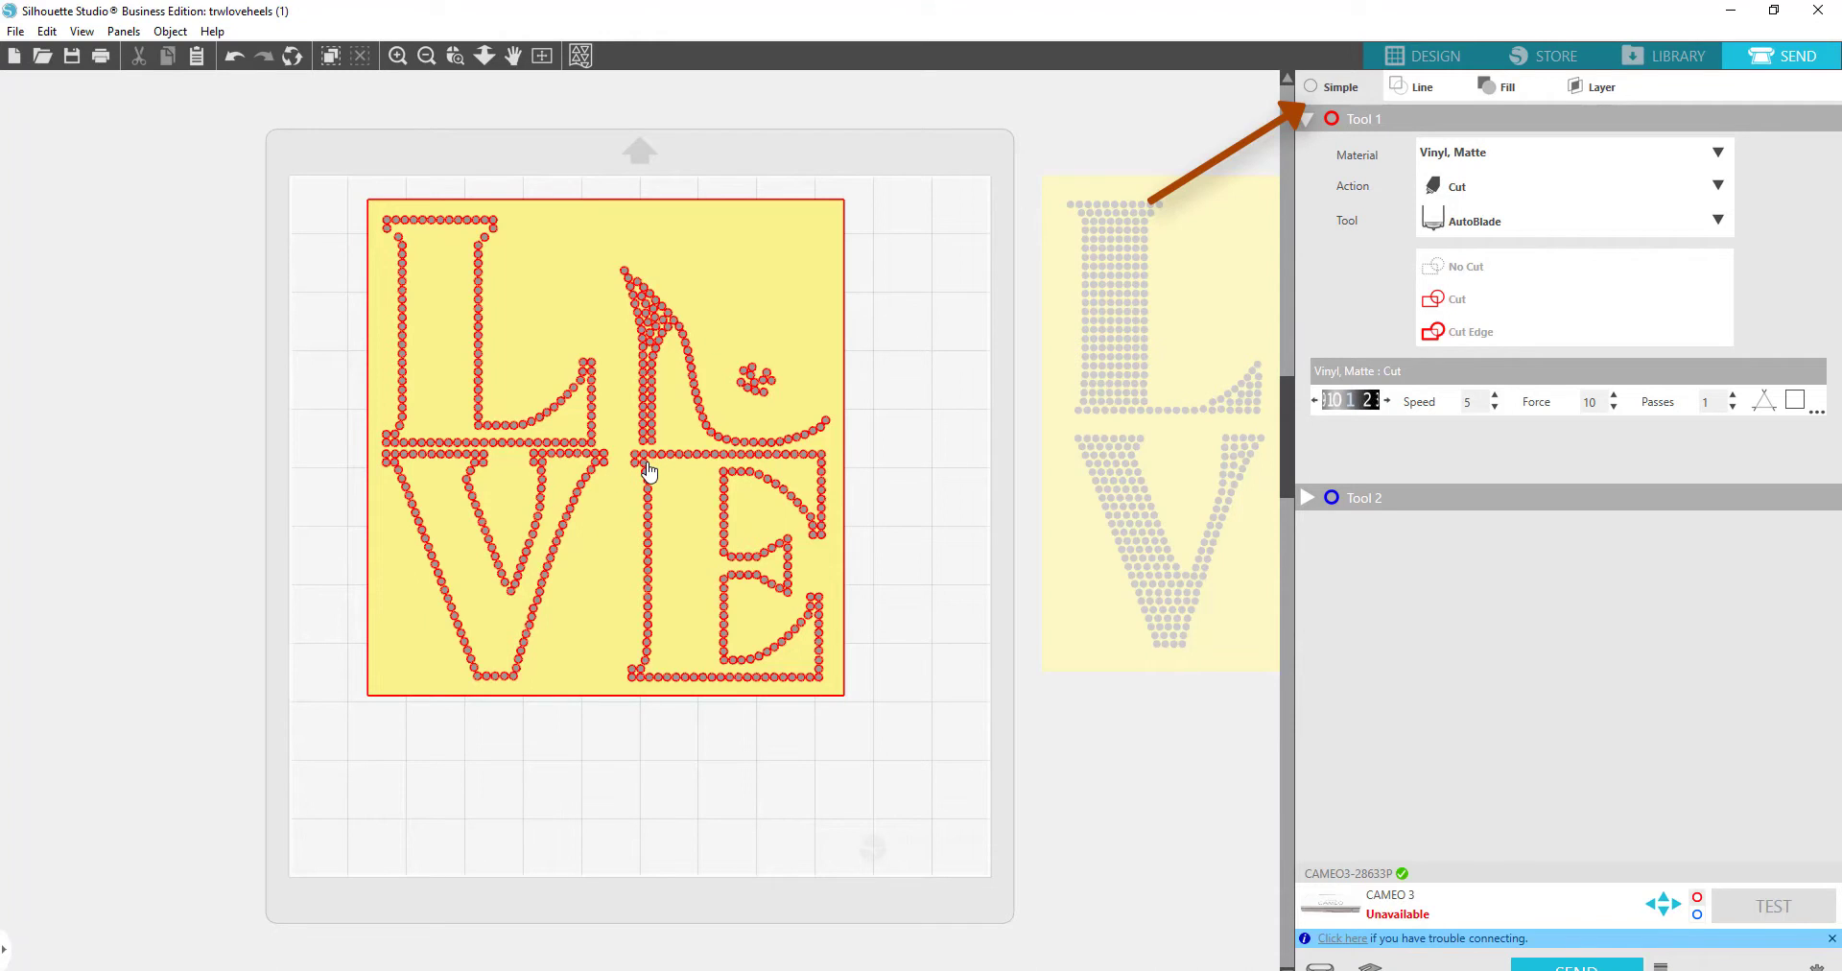
left_click(1719, 152)
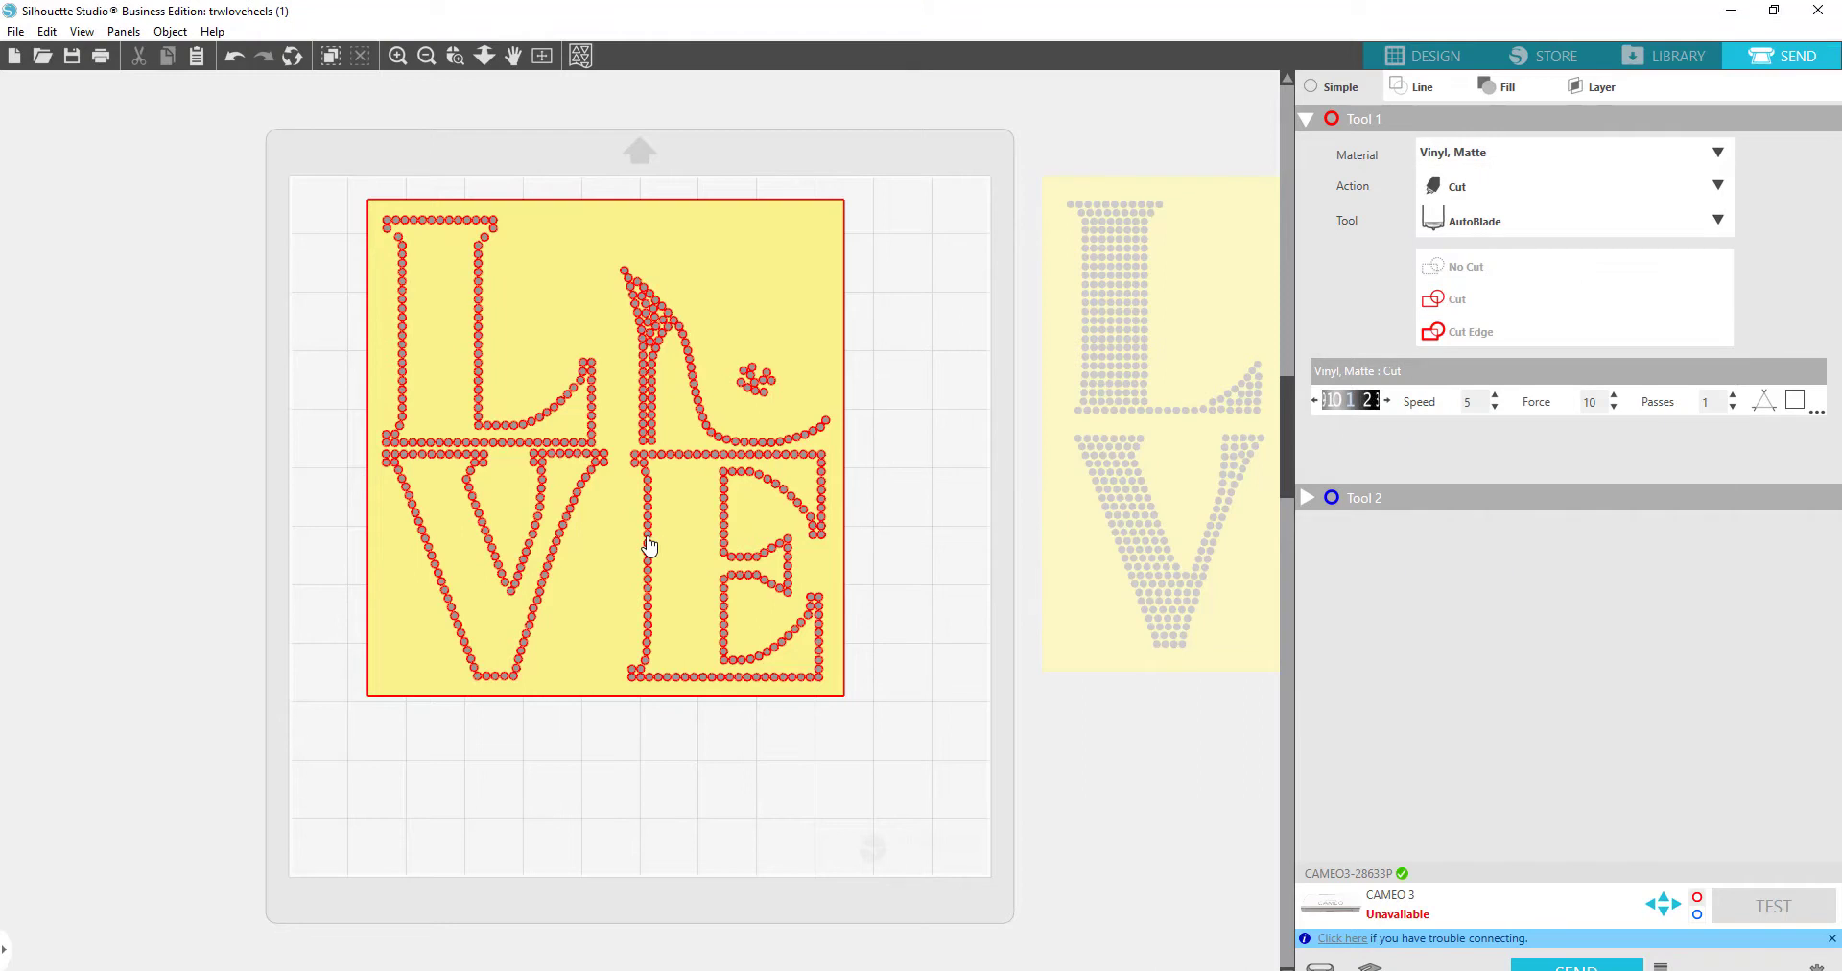
left_click_drag(650, 544, 40, 537)
left_click_drag(1080, 376, 443, 429)
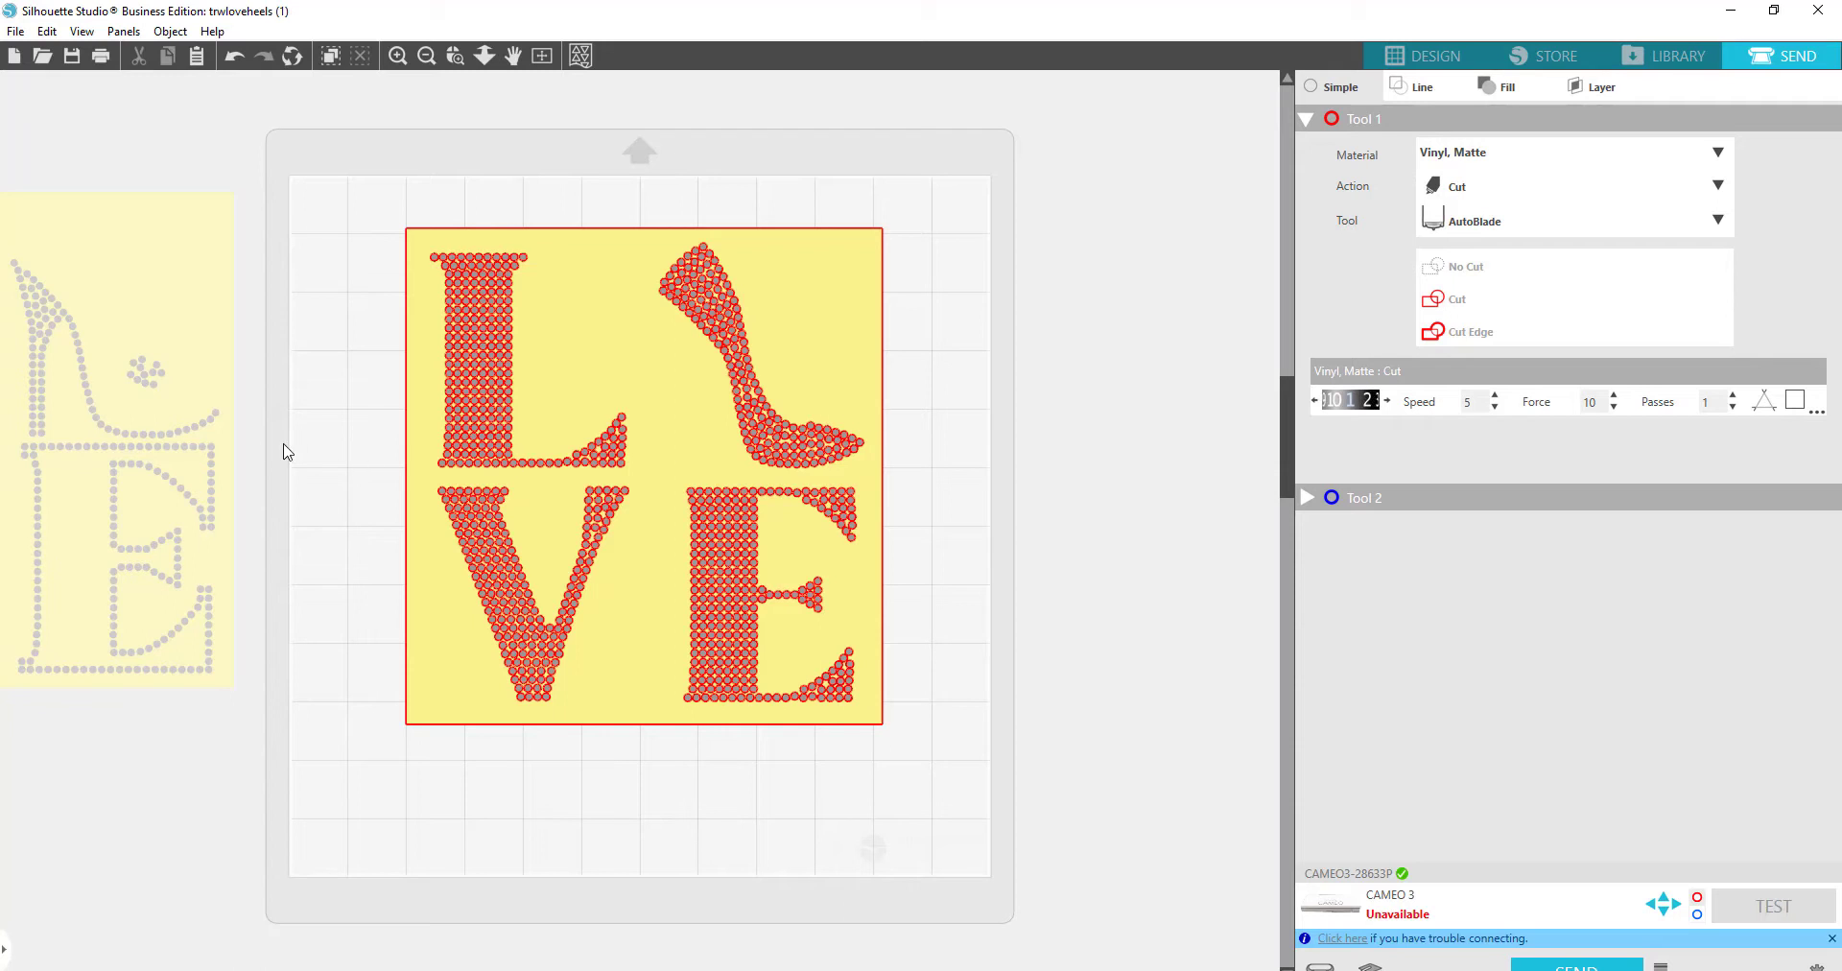
left_click_drag(486, 444, 812, 432)
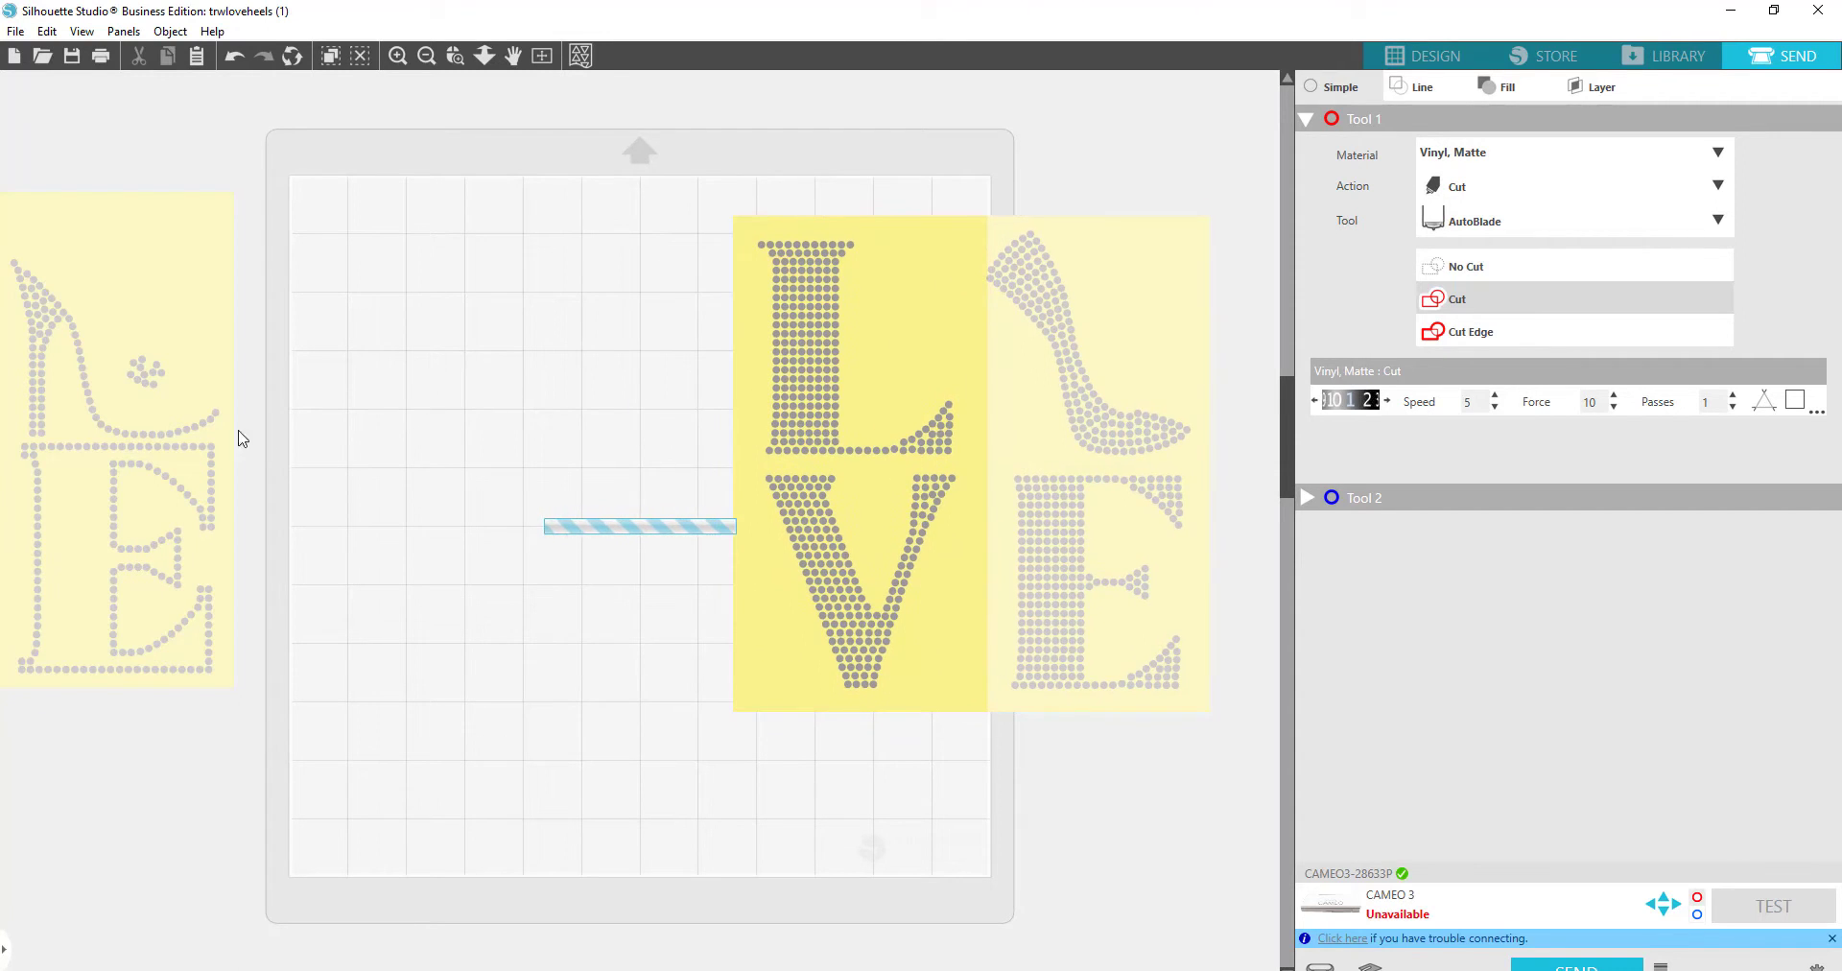
left_click_drag(136, 466, 599, 480)
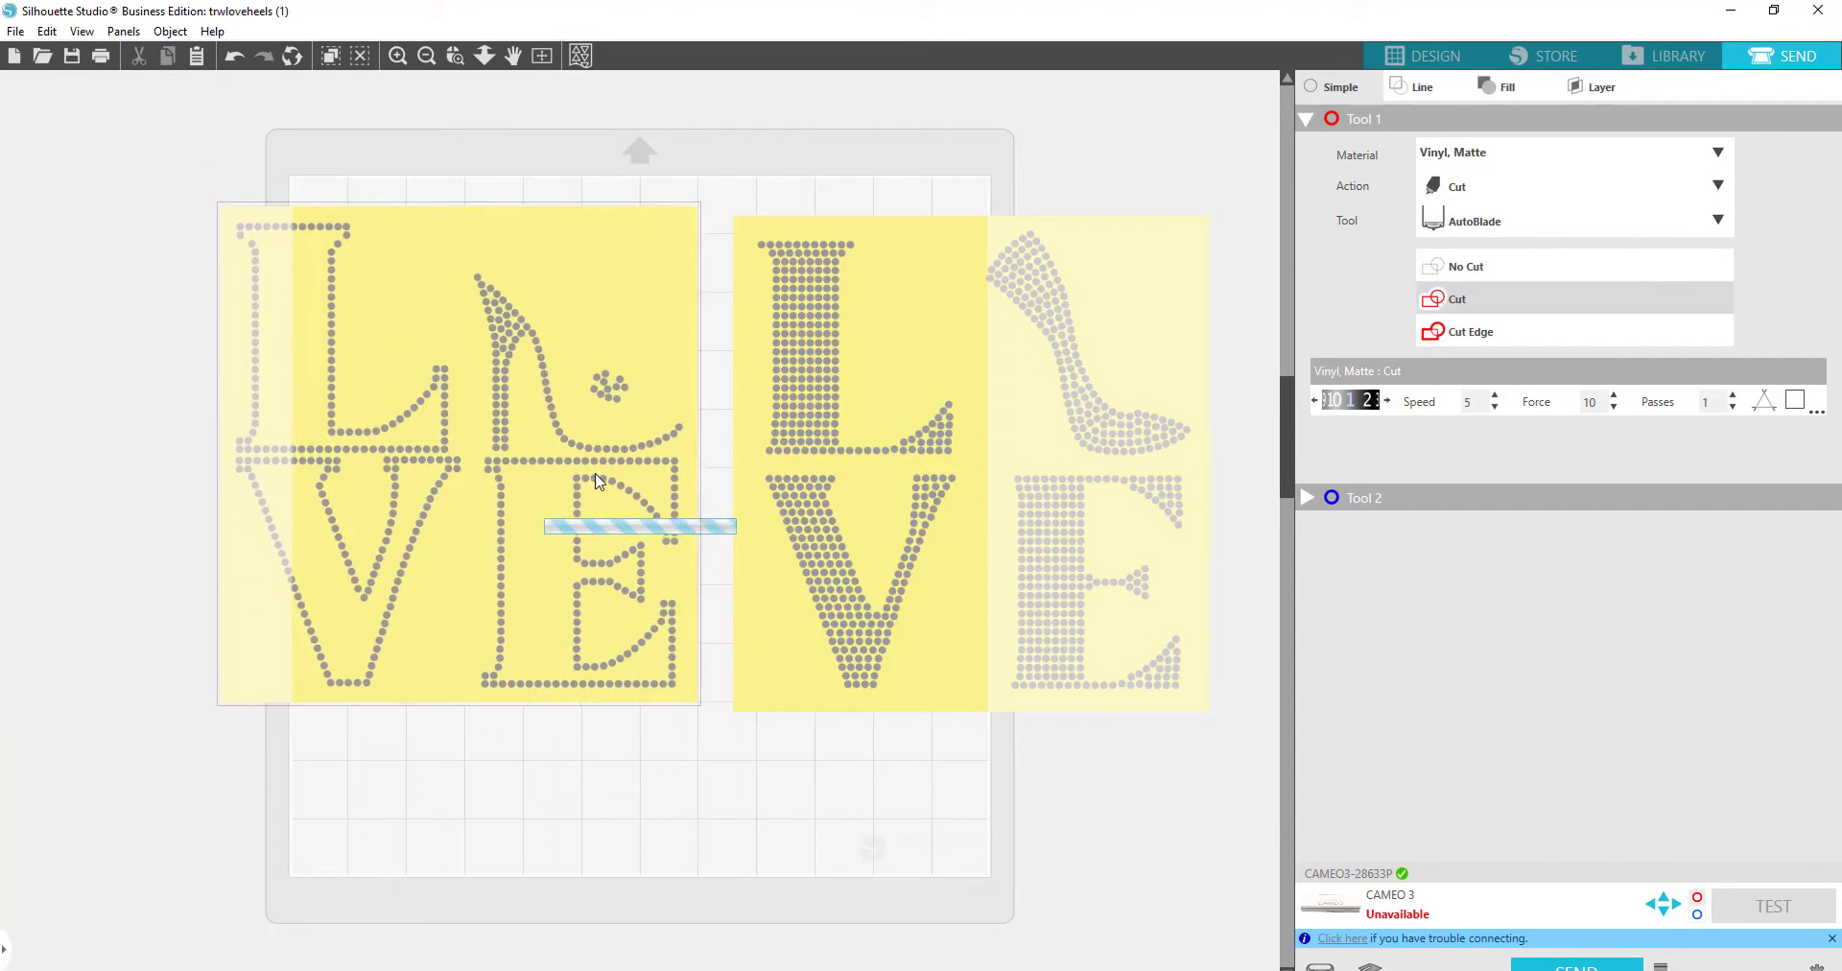
left_click(1437, 59)
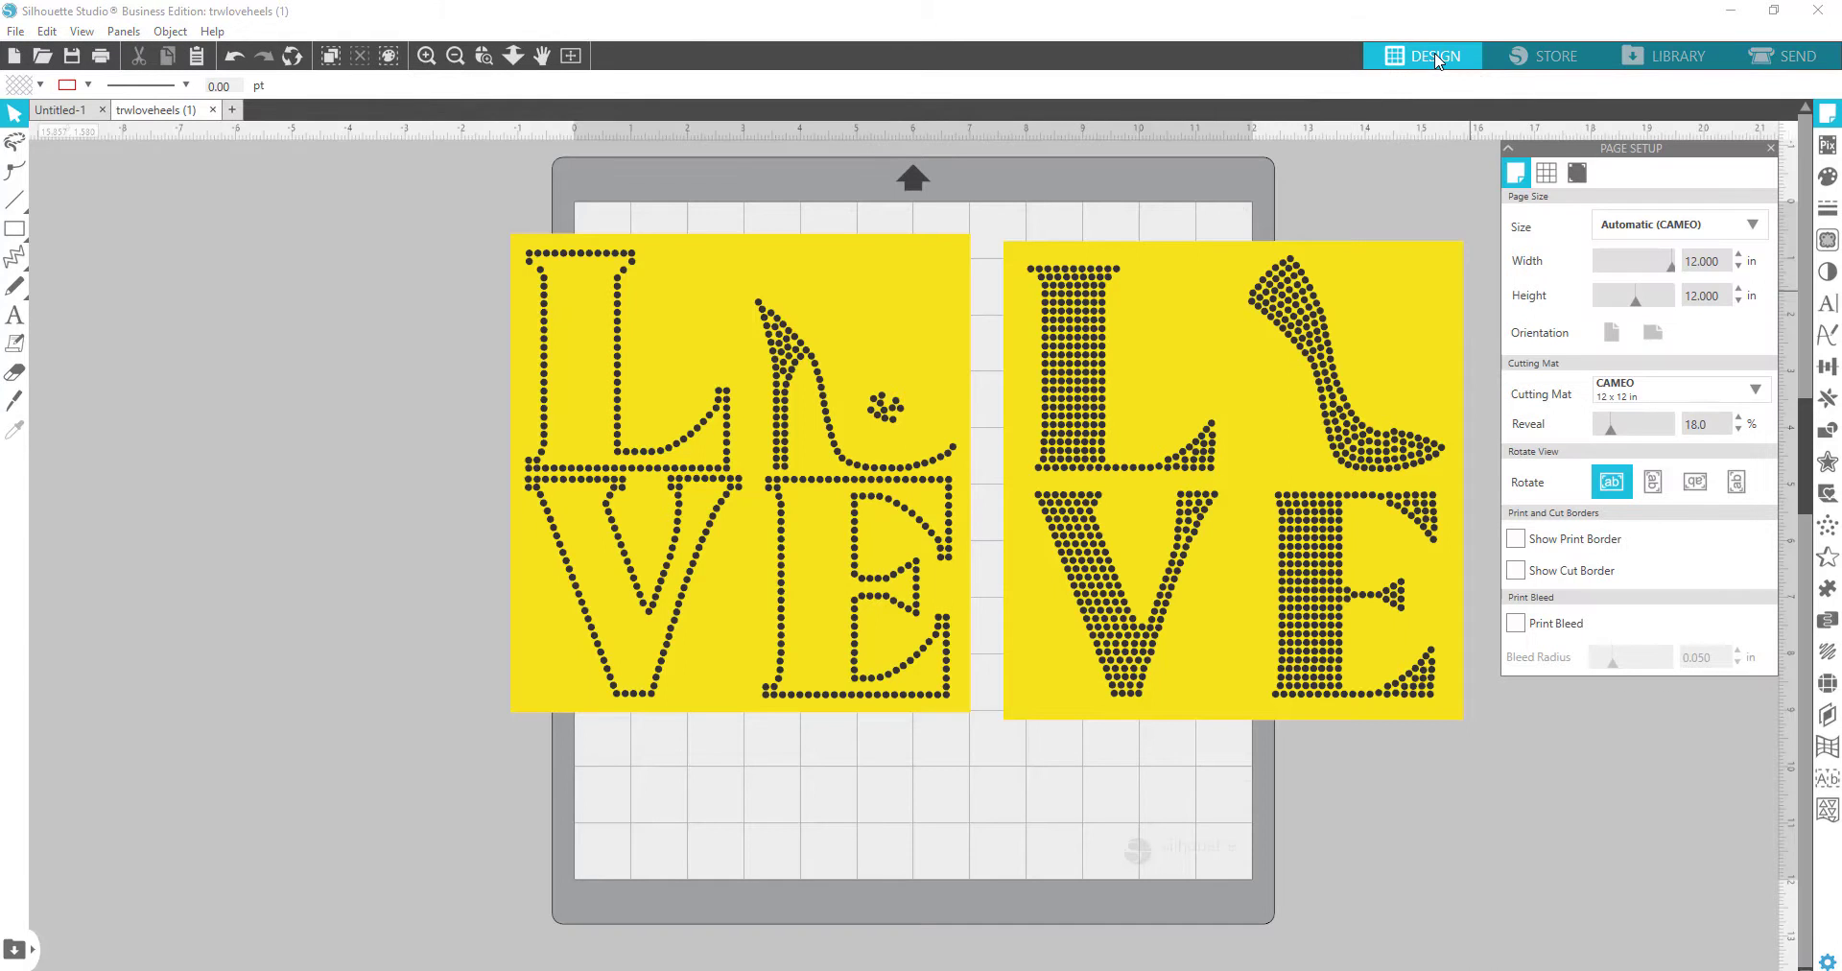
Step: Select both LOVE templates and begin a Save to Hard Drive as SVG
left_click_drag(359, 191, 1474, 683)
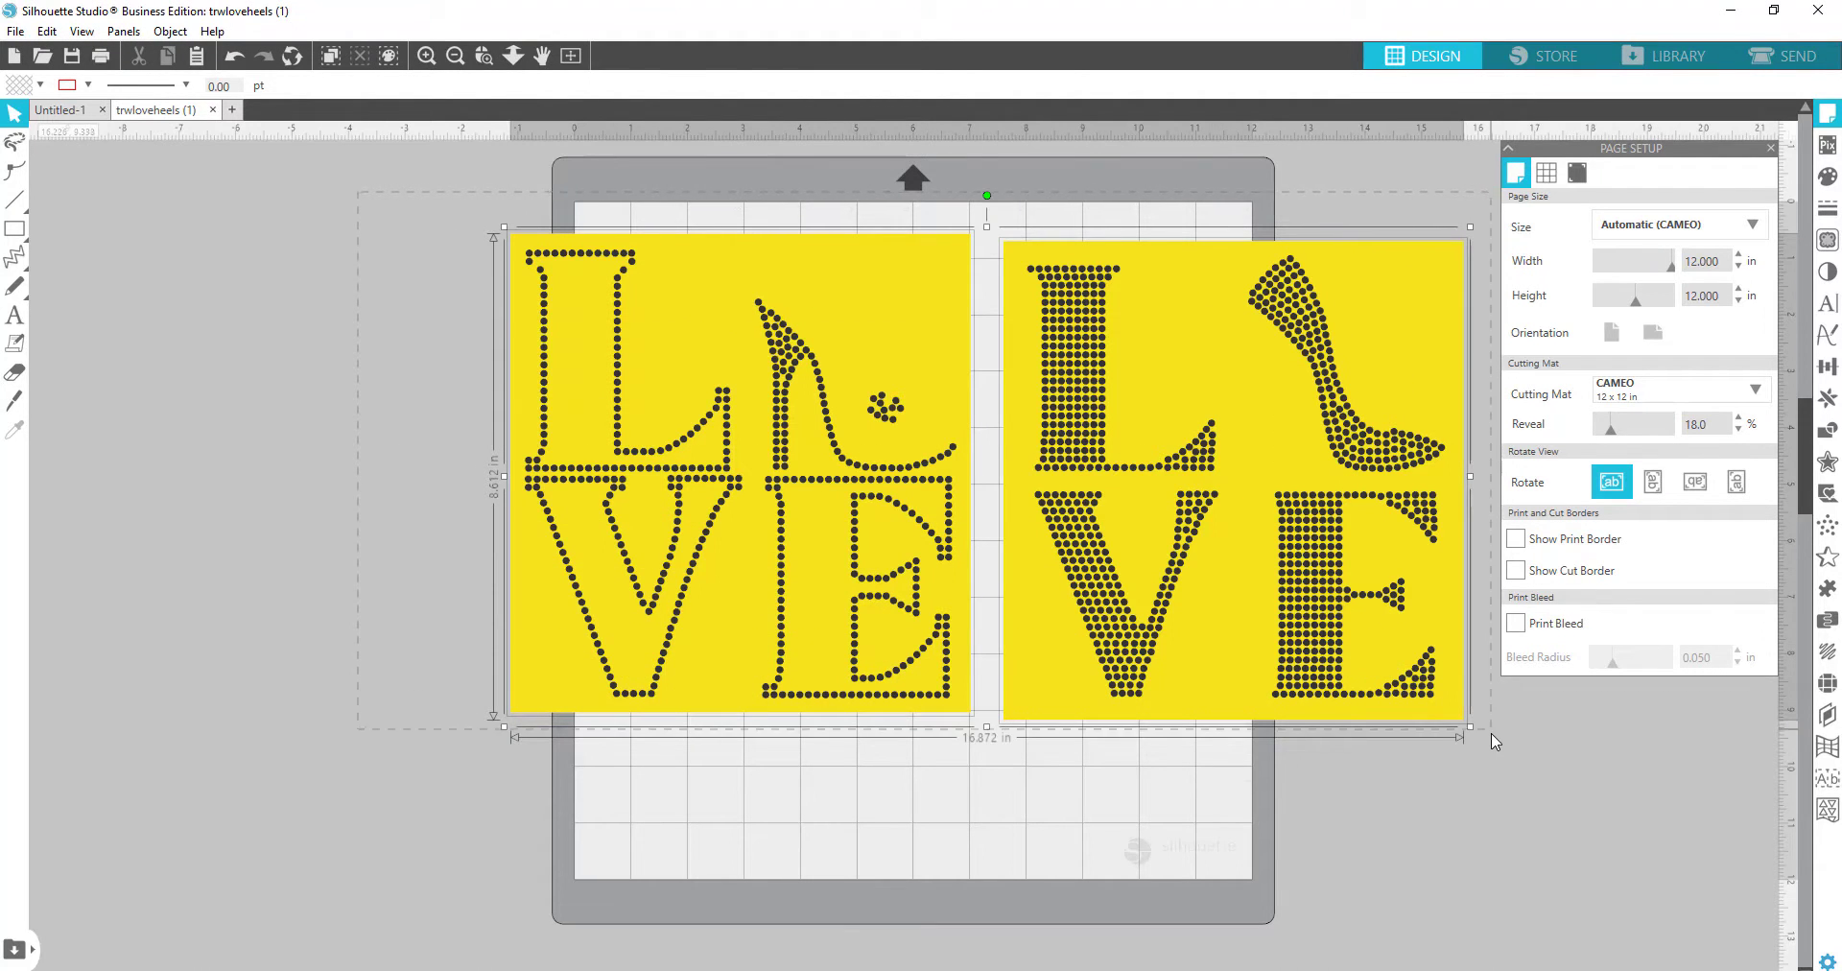
left_click(16, 30)
mouse_move(52, 190)
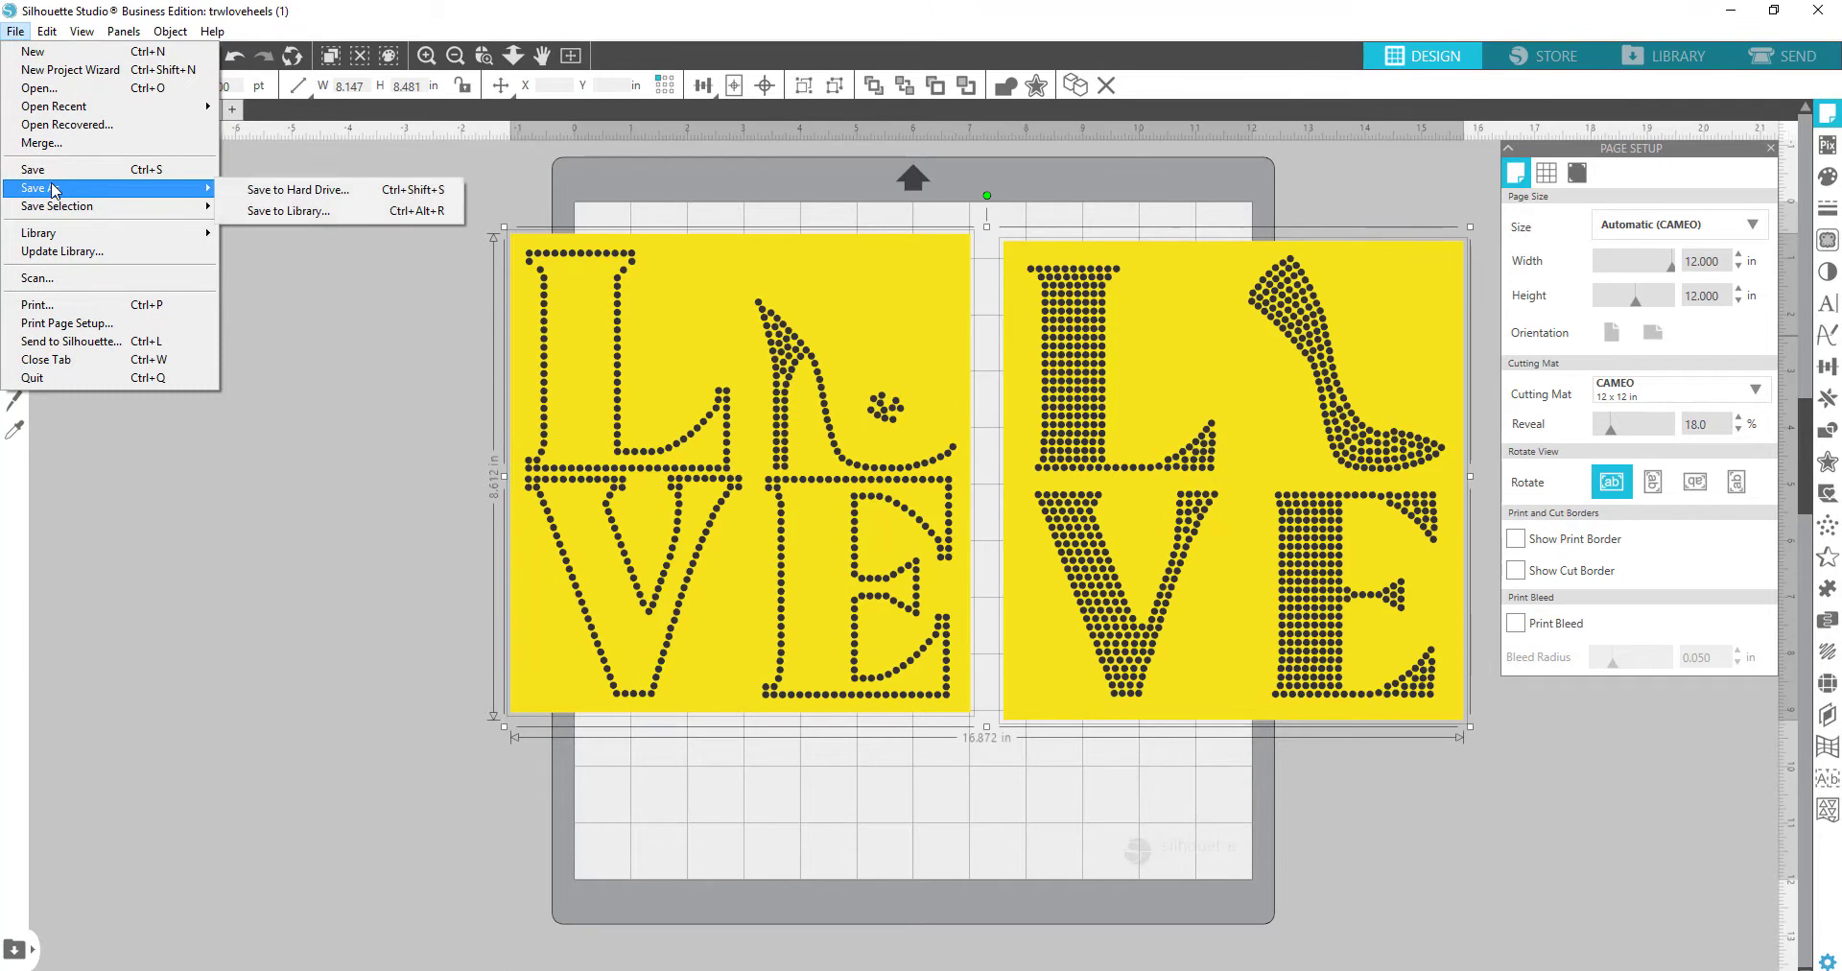
left_click(316, 192)
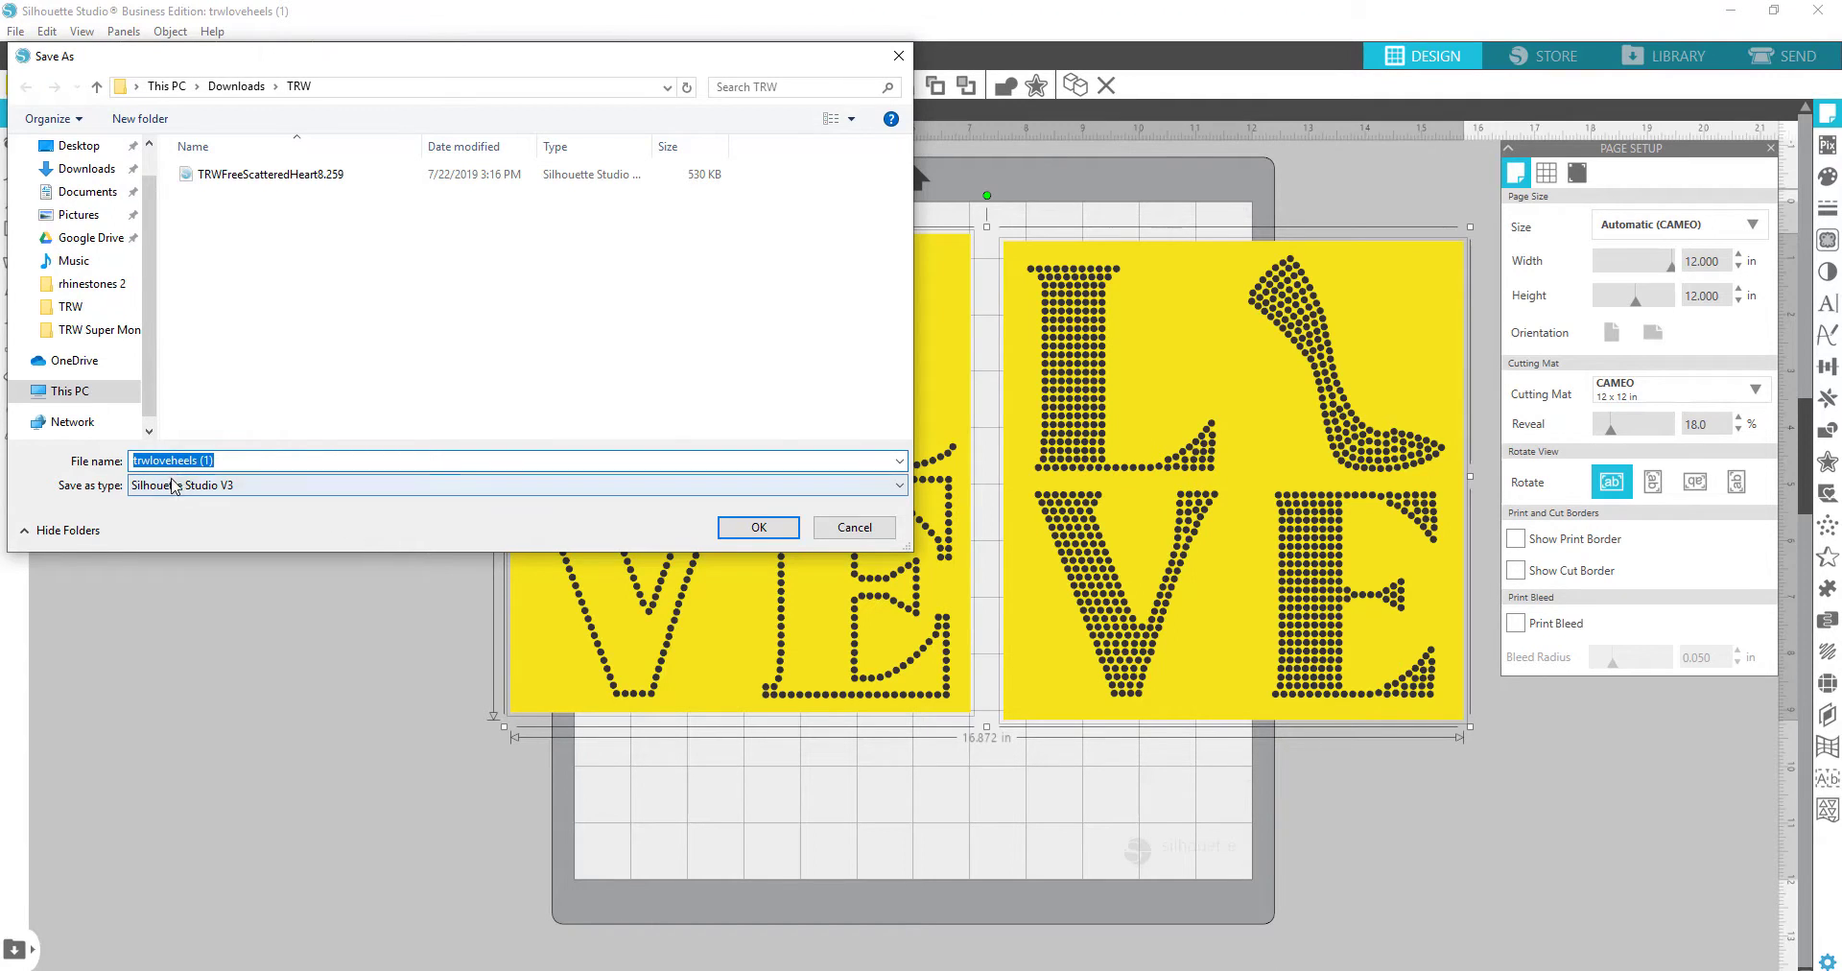
left_click(305, 493)
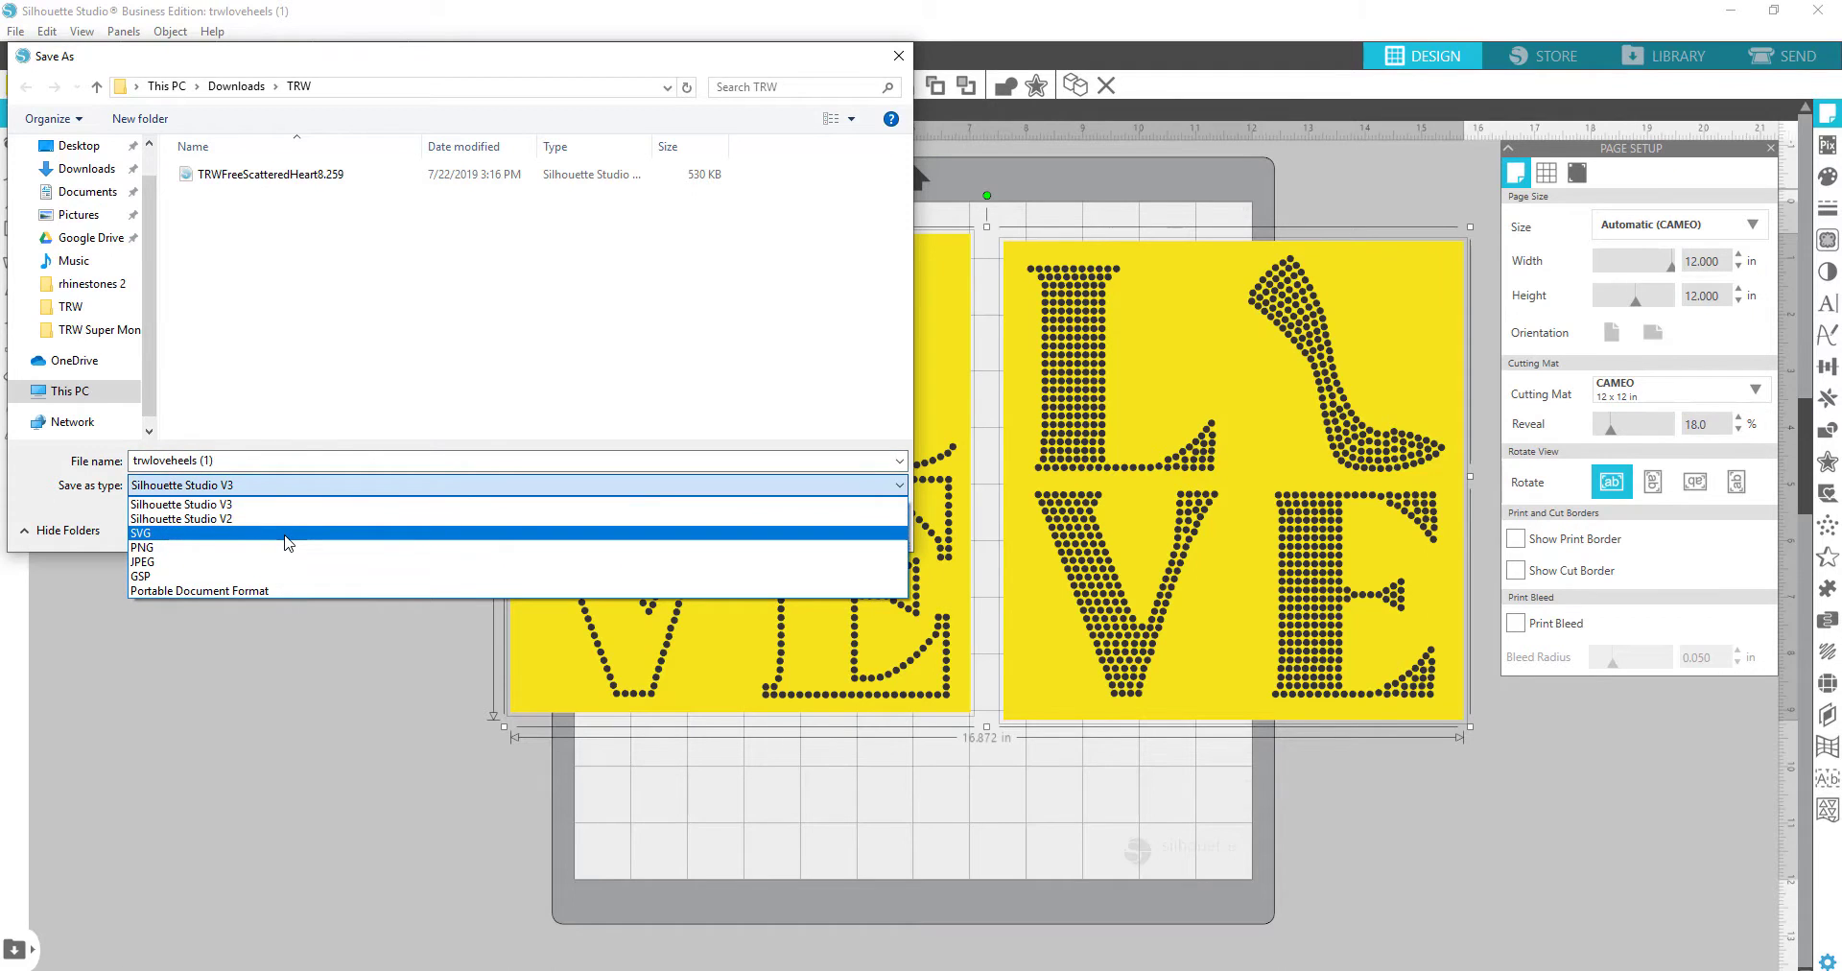
left_click(287, 534)
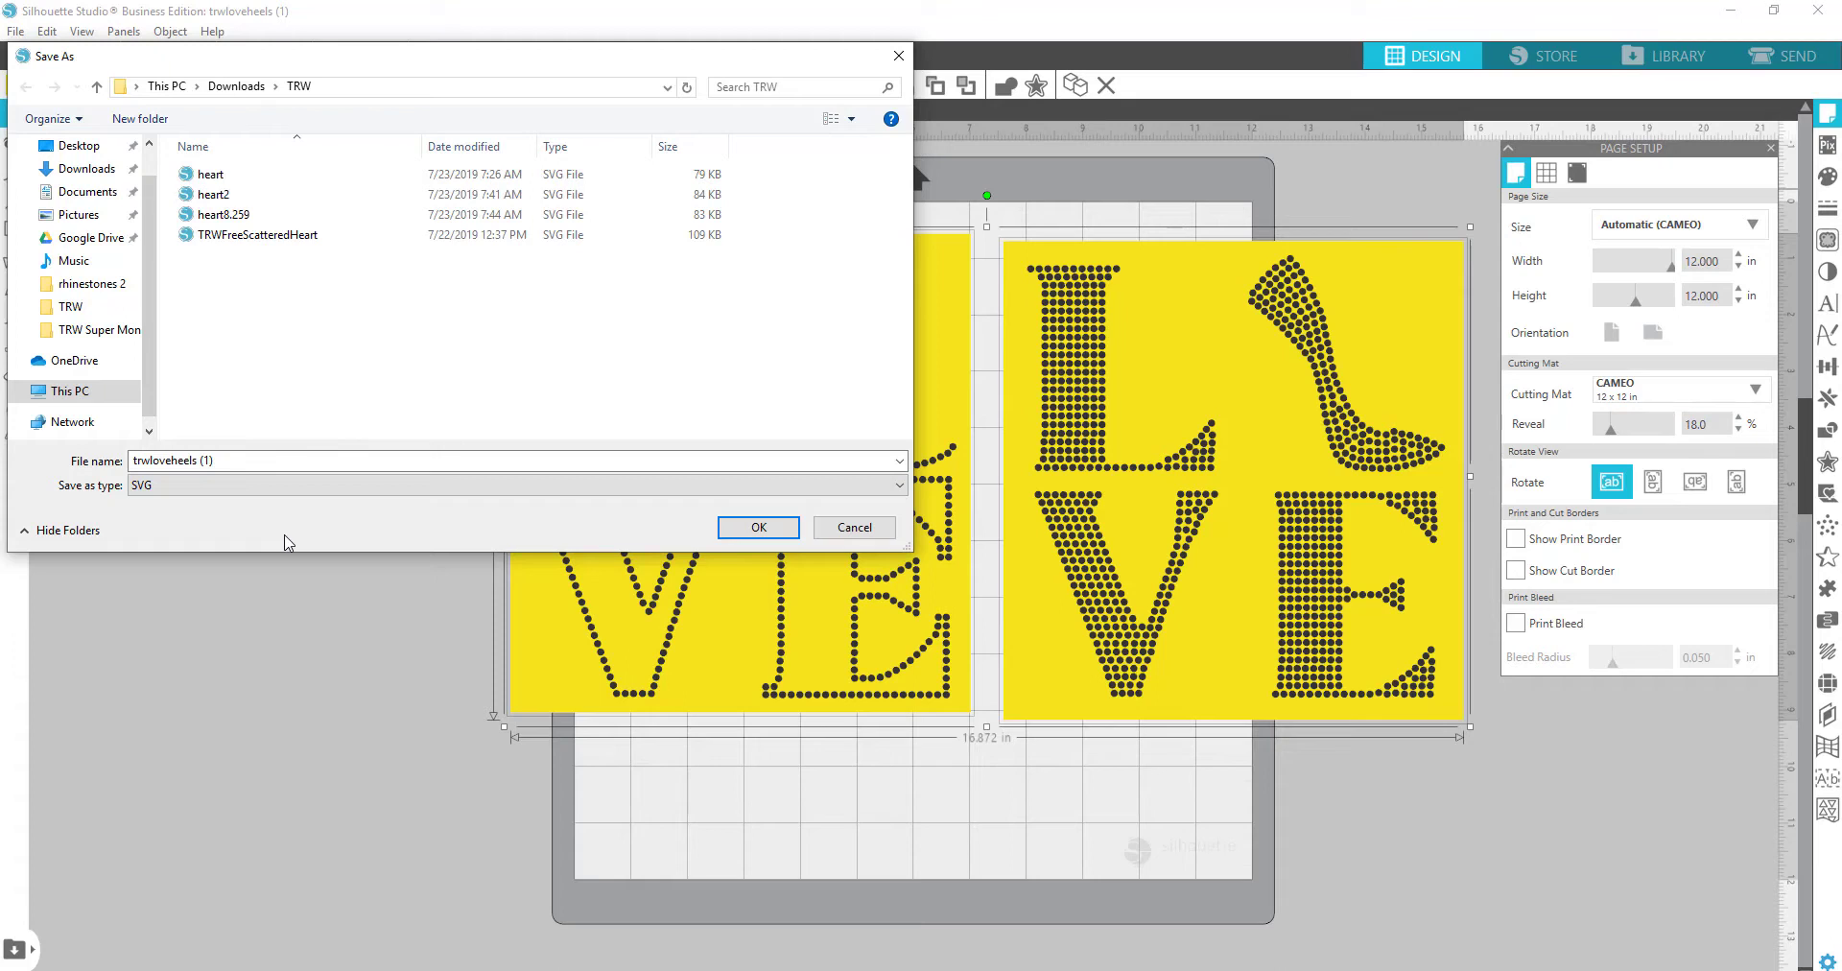
Step: Cancel the save and move the 8.147 in wide outlined LOVE design further left
left_click(225, 463)
left_click(225, 464)
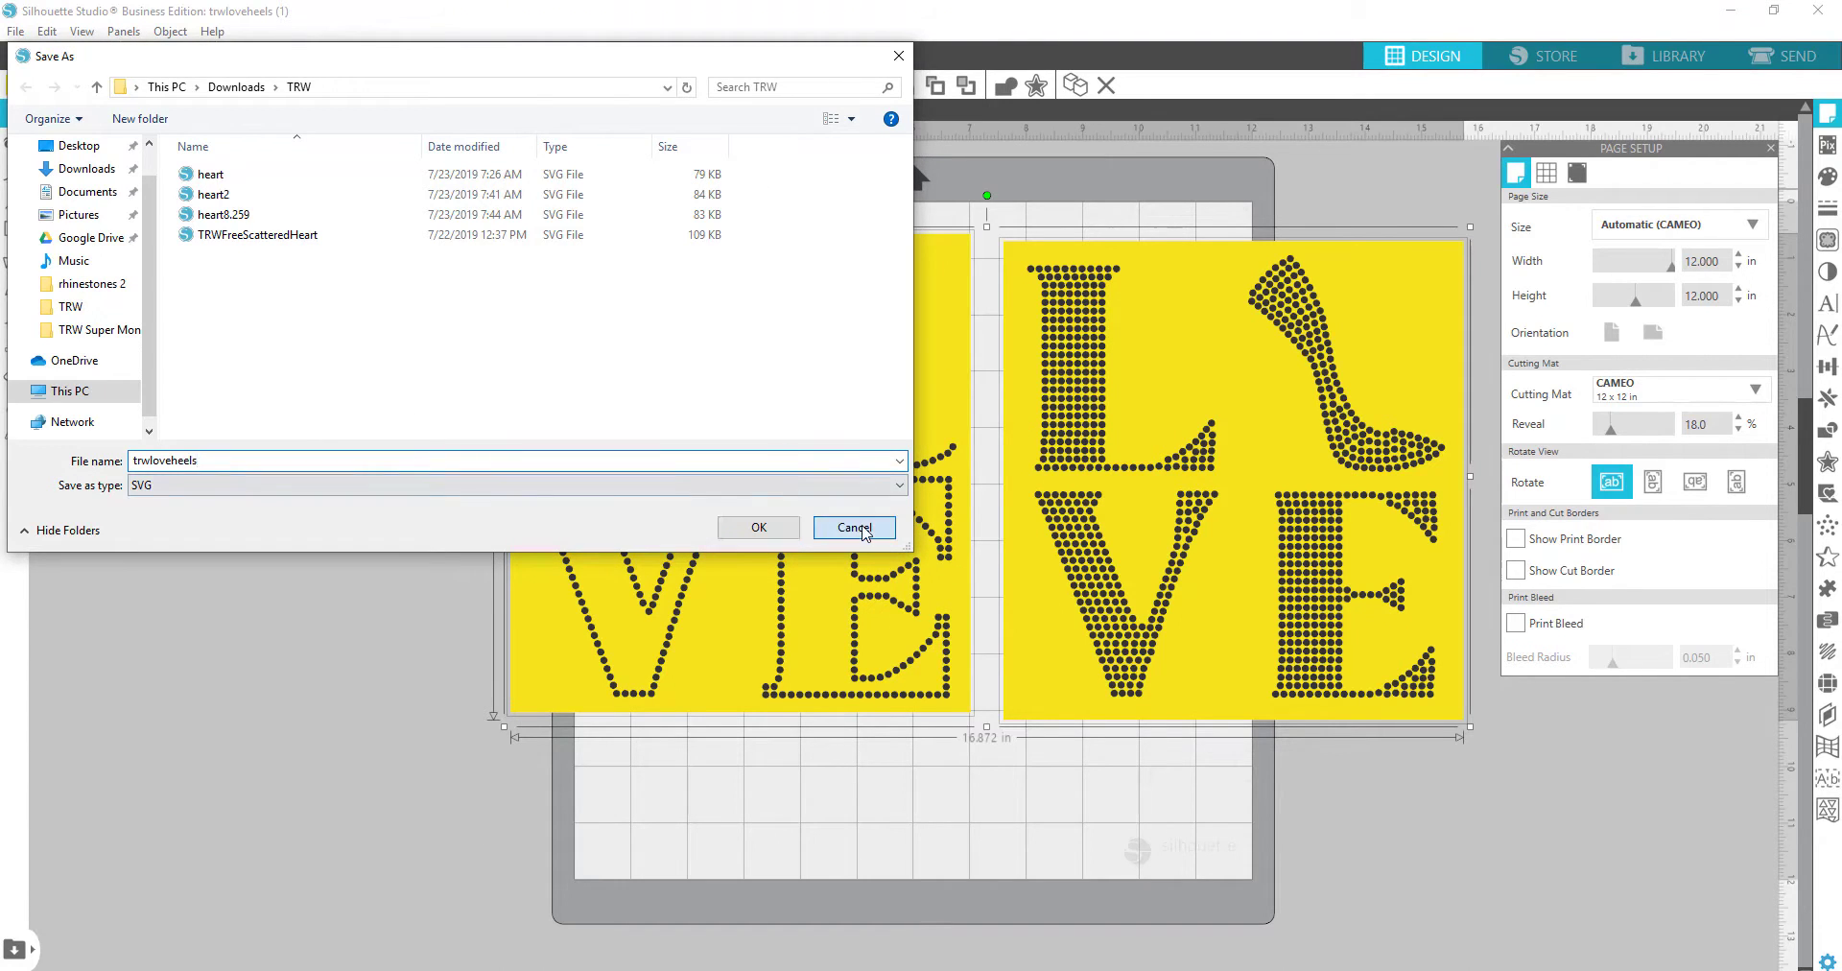
left_click(858, 539)
left_click_drag(853, 289, 713, 312)
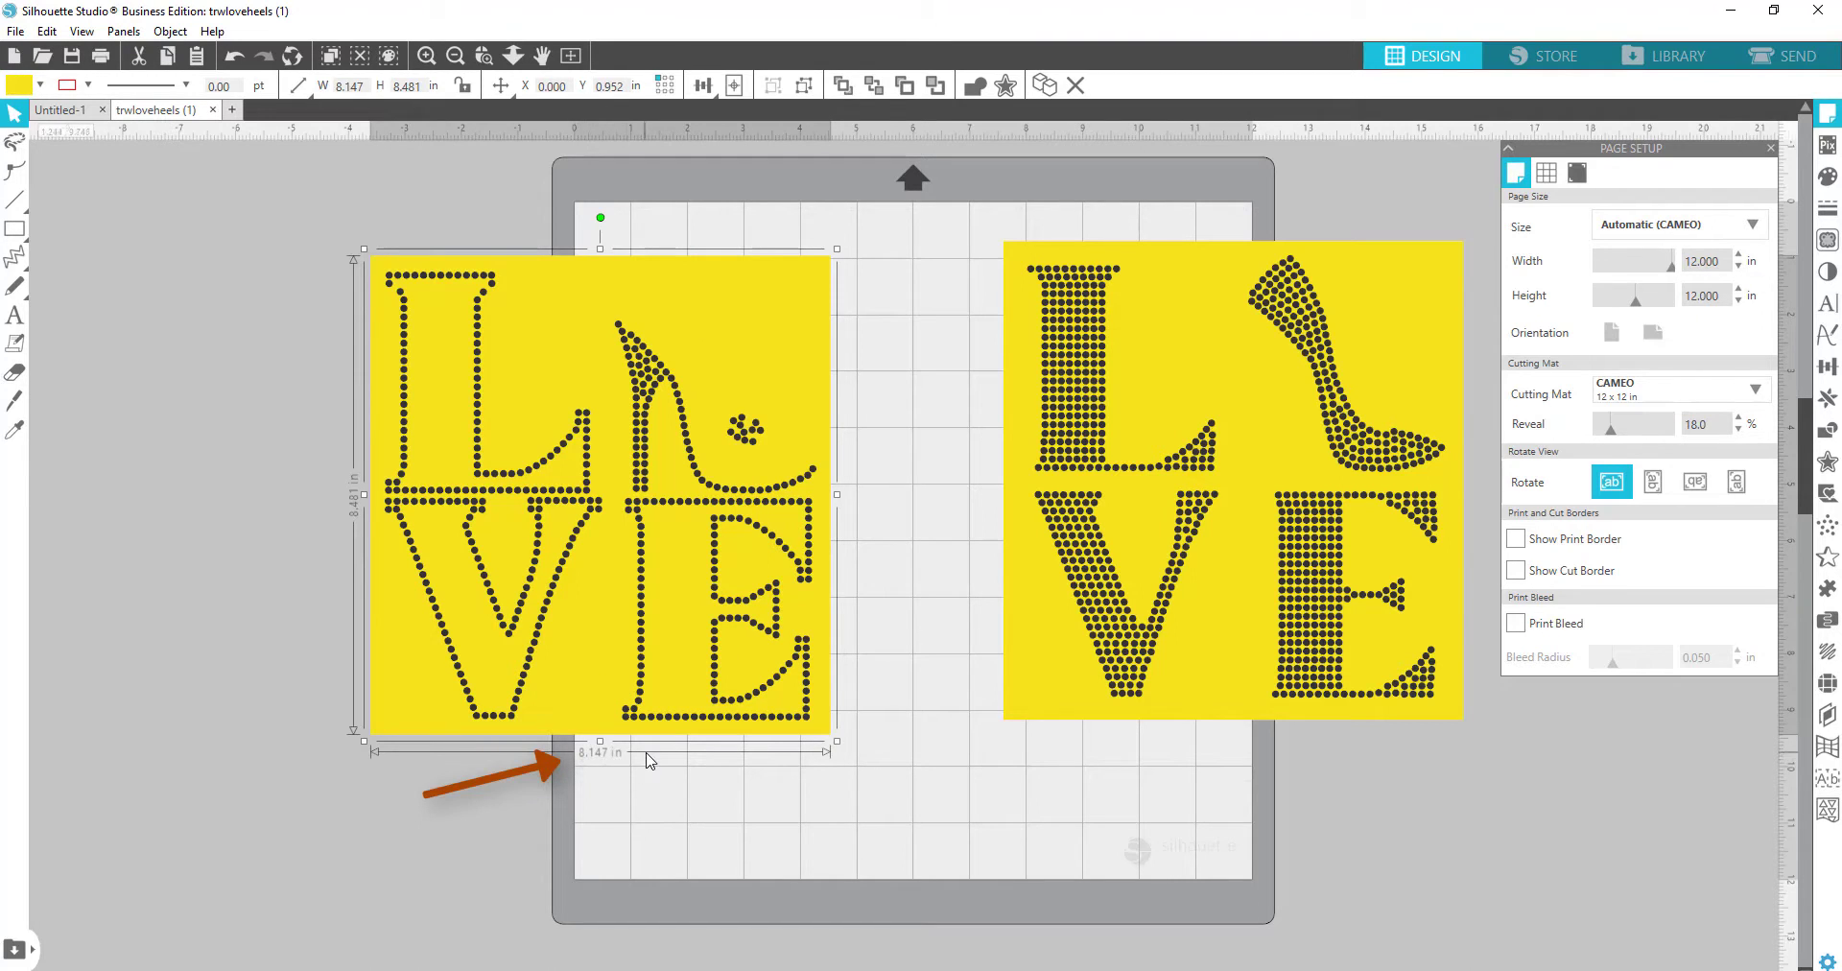
Step: Save both LOVE designs together as the SVG file 'trwloveheels 8.147' in the TRW folder
mouse_move(244, 206)
left_mouse_down()
mouse_move(859, 391)
mouse_move(1341, 714)
mouse_move(1502, 785)
left_mouse_up()
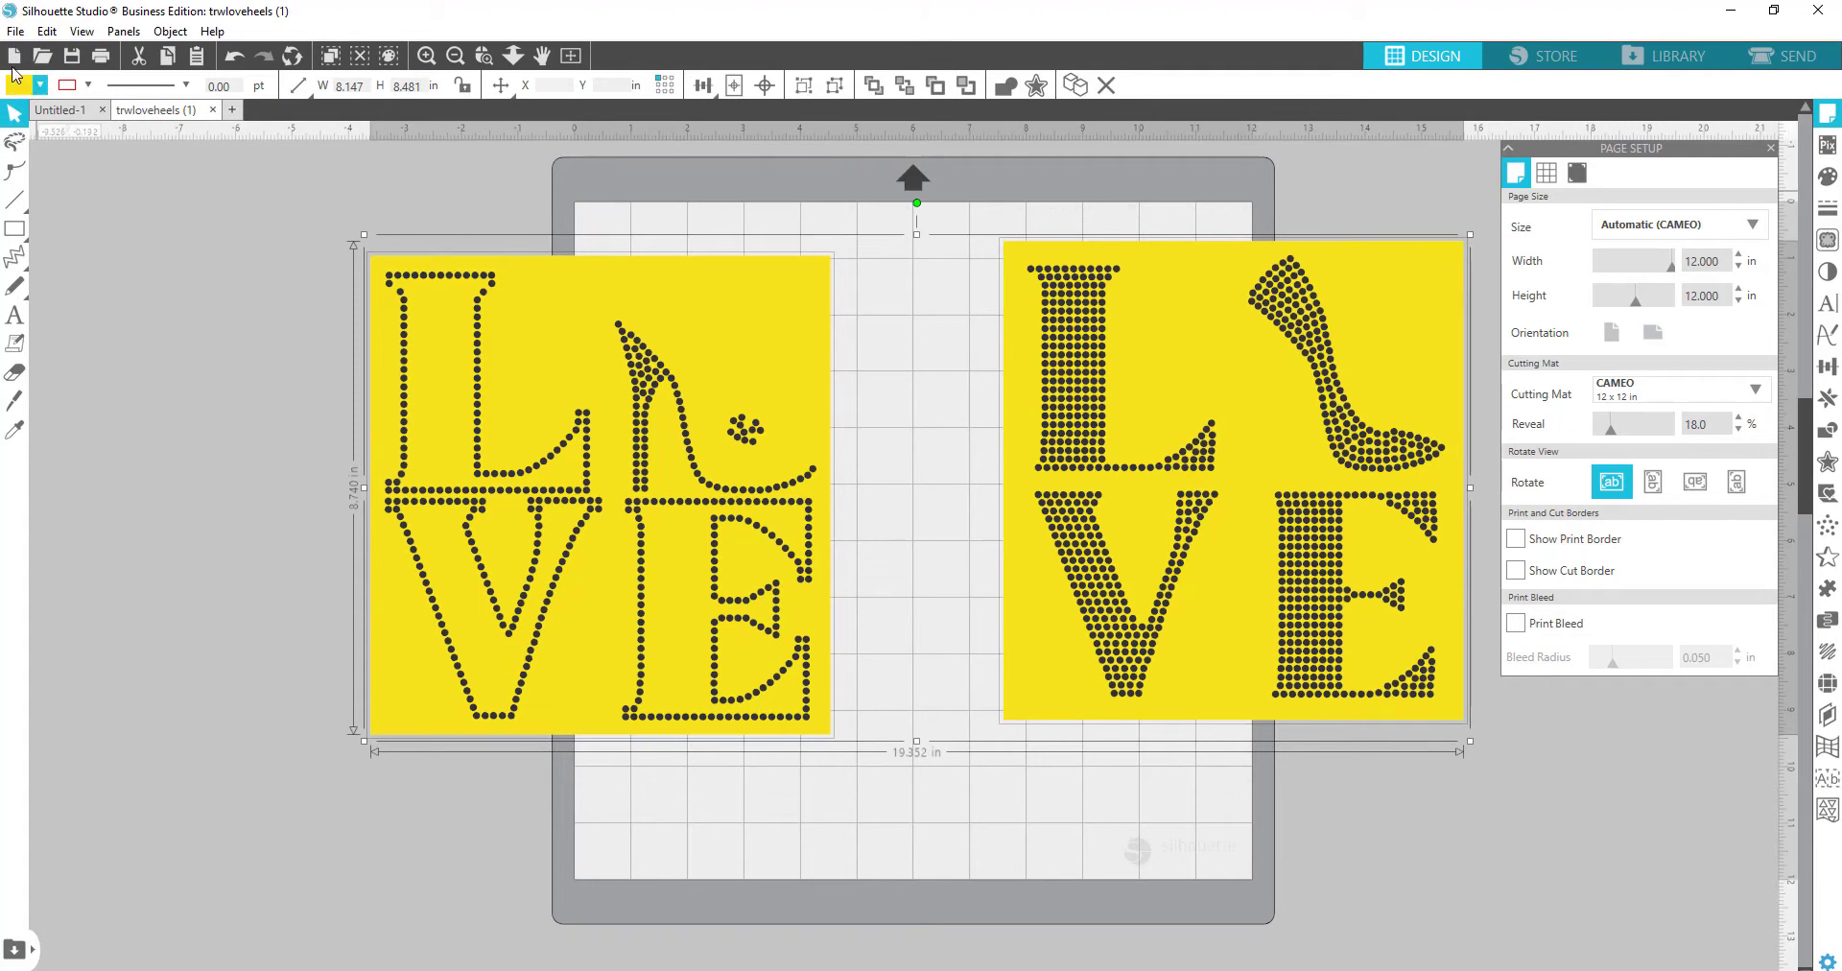
left_click(13, 37)
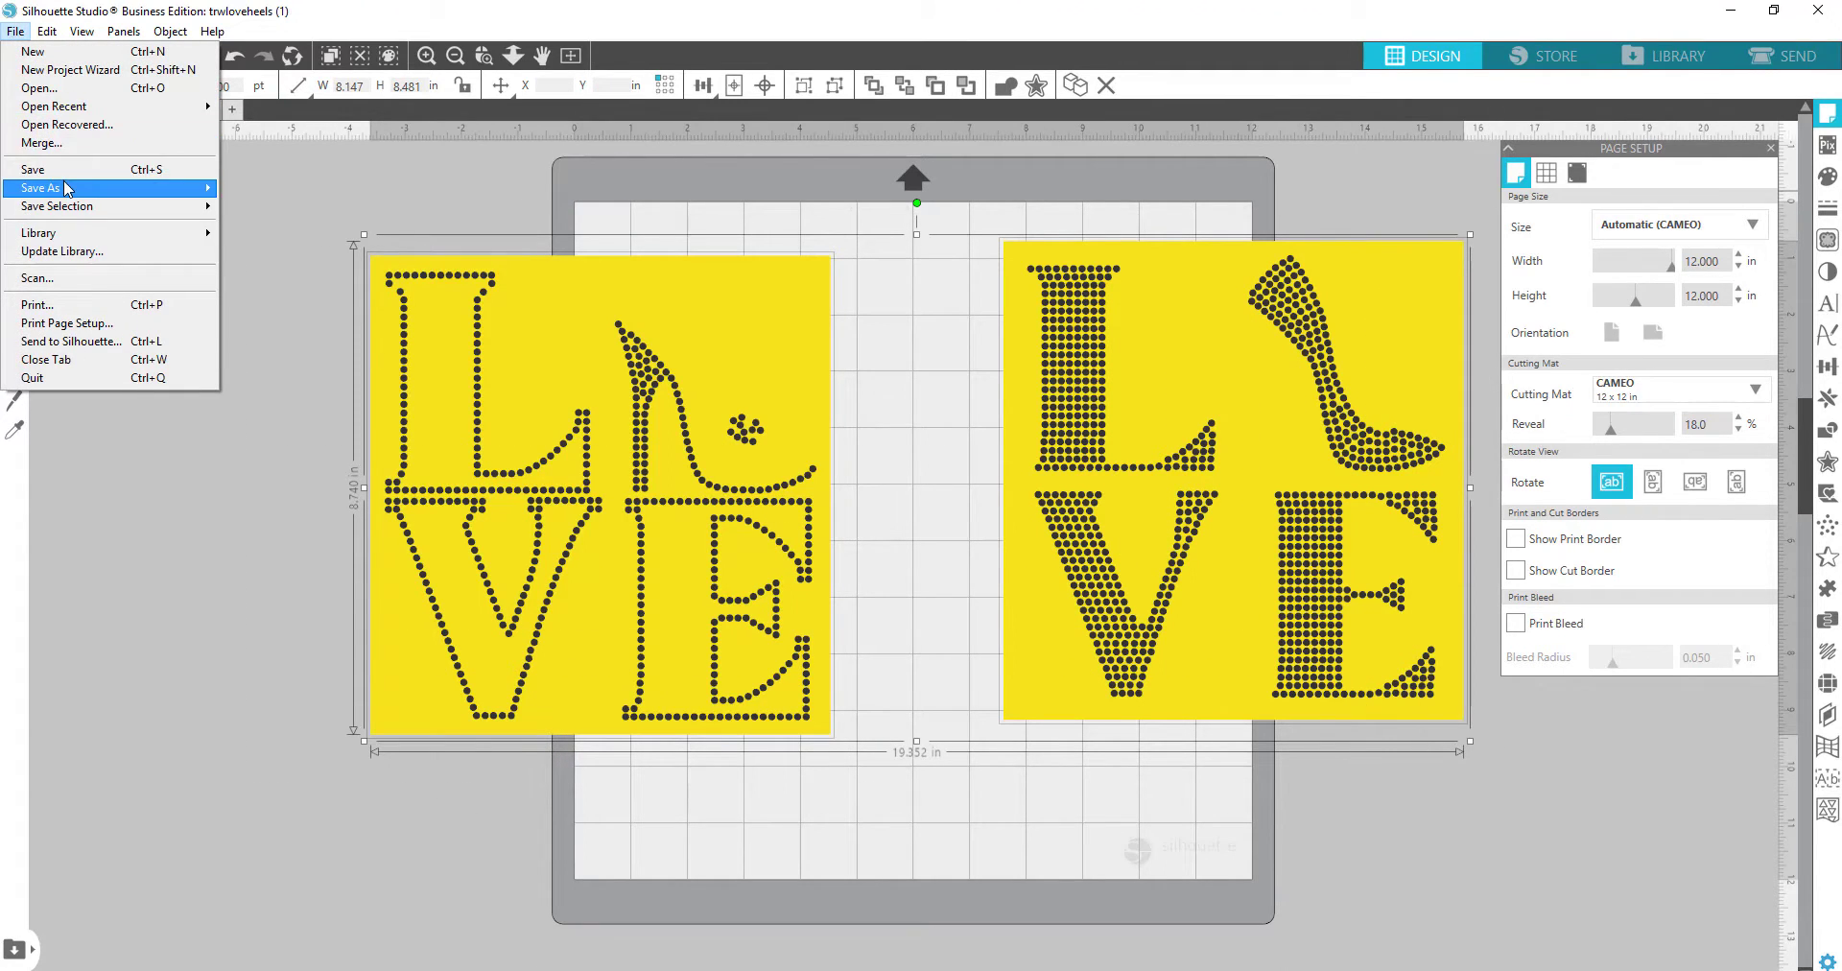
mouse_move(157, 191)
left_click(295, 190)
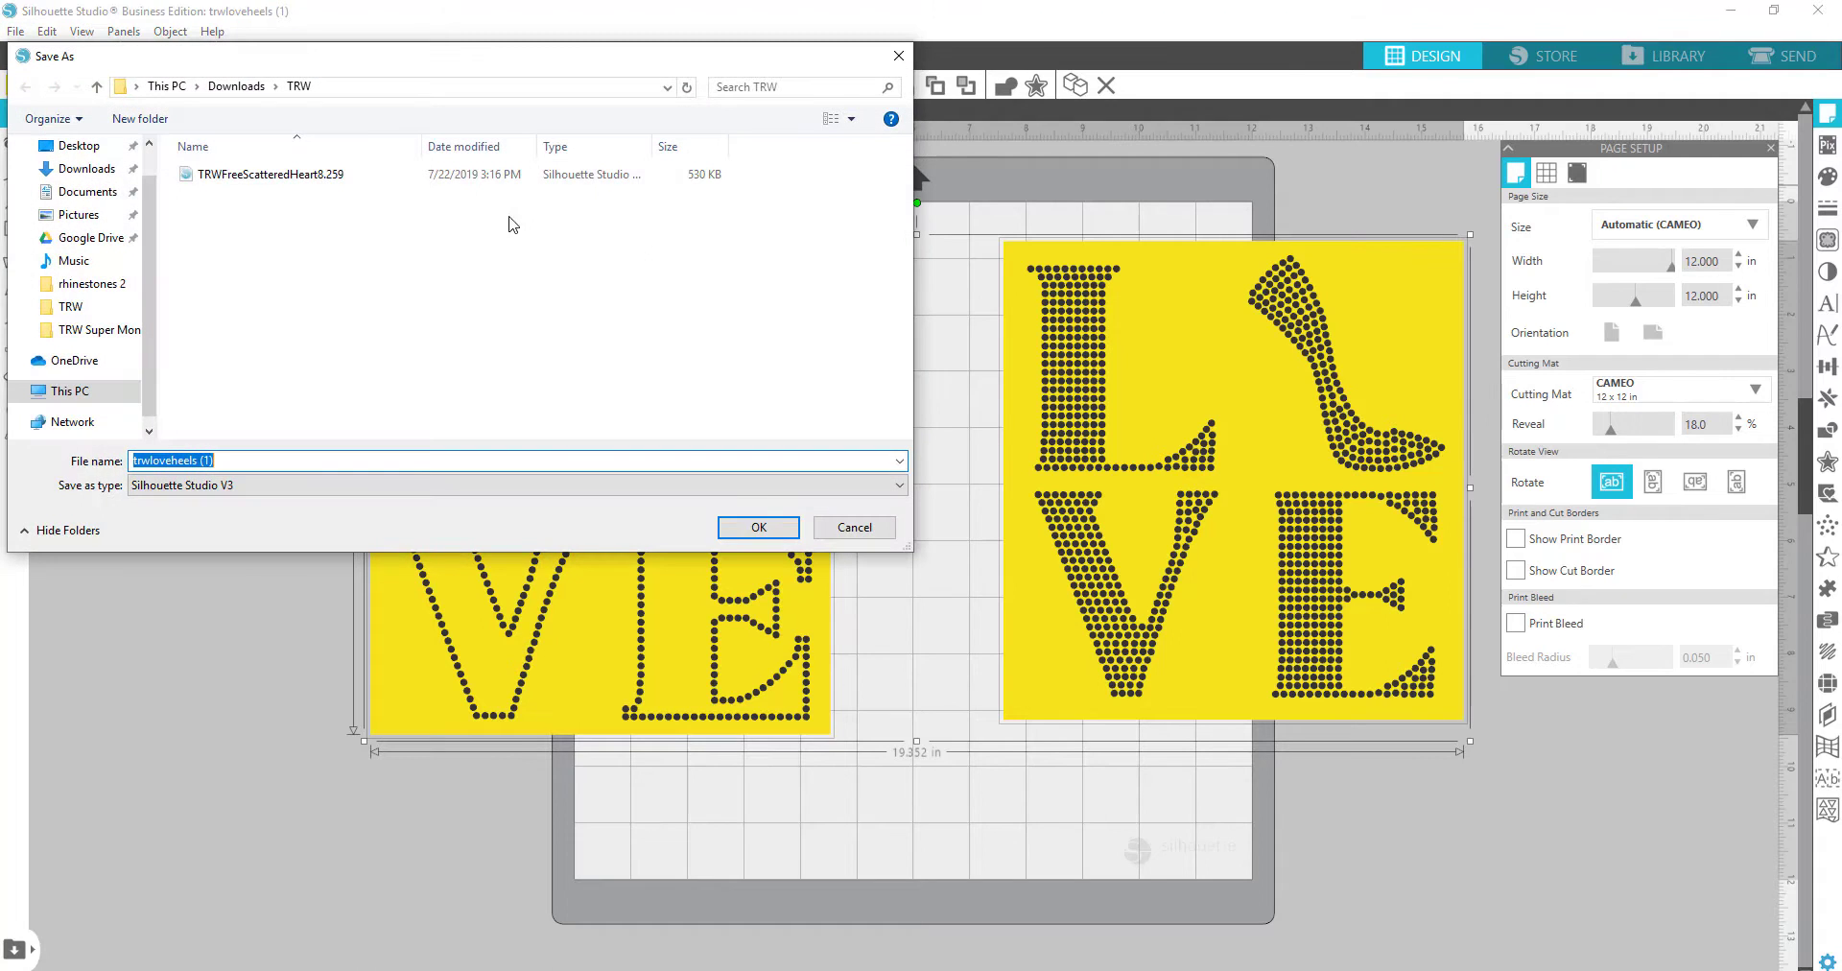
left_click(225, 462)
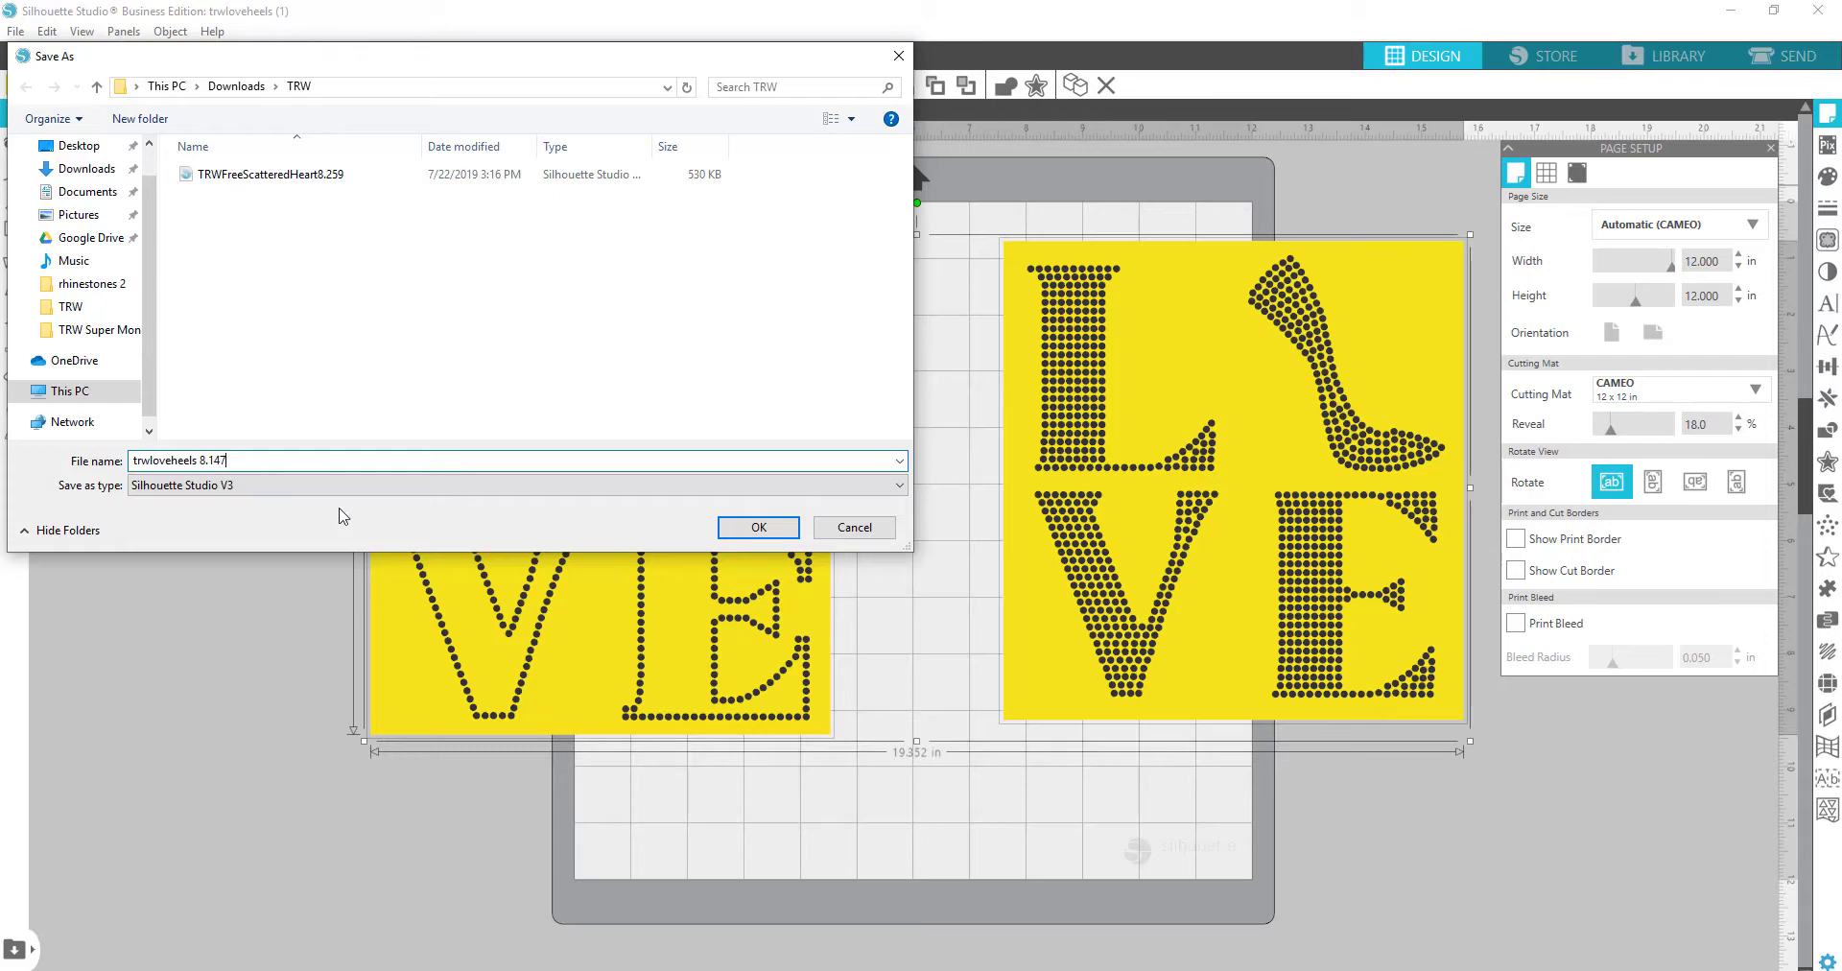
left_click(230, 484)
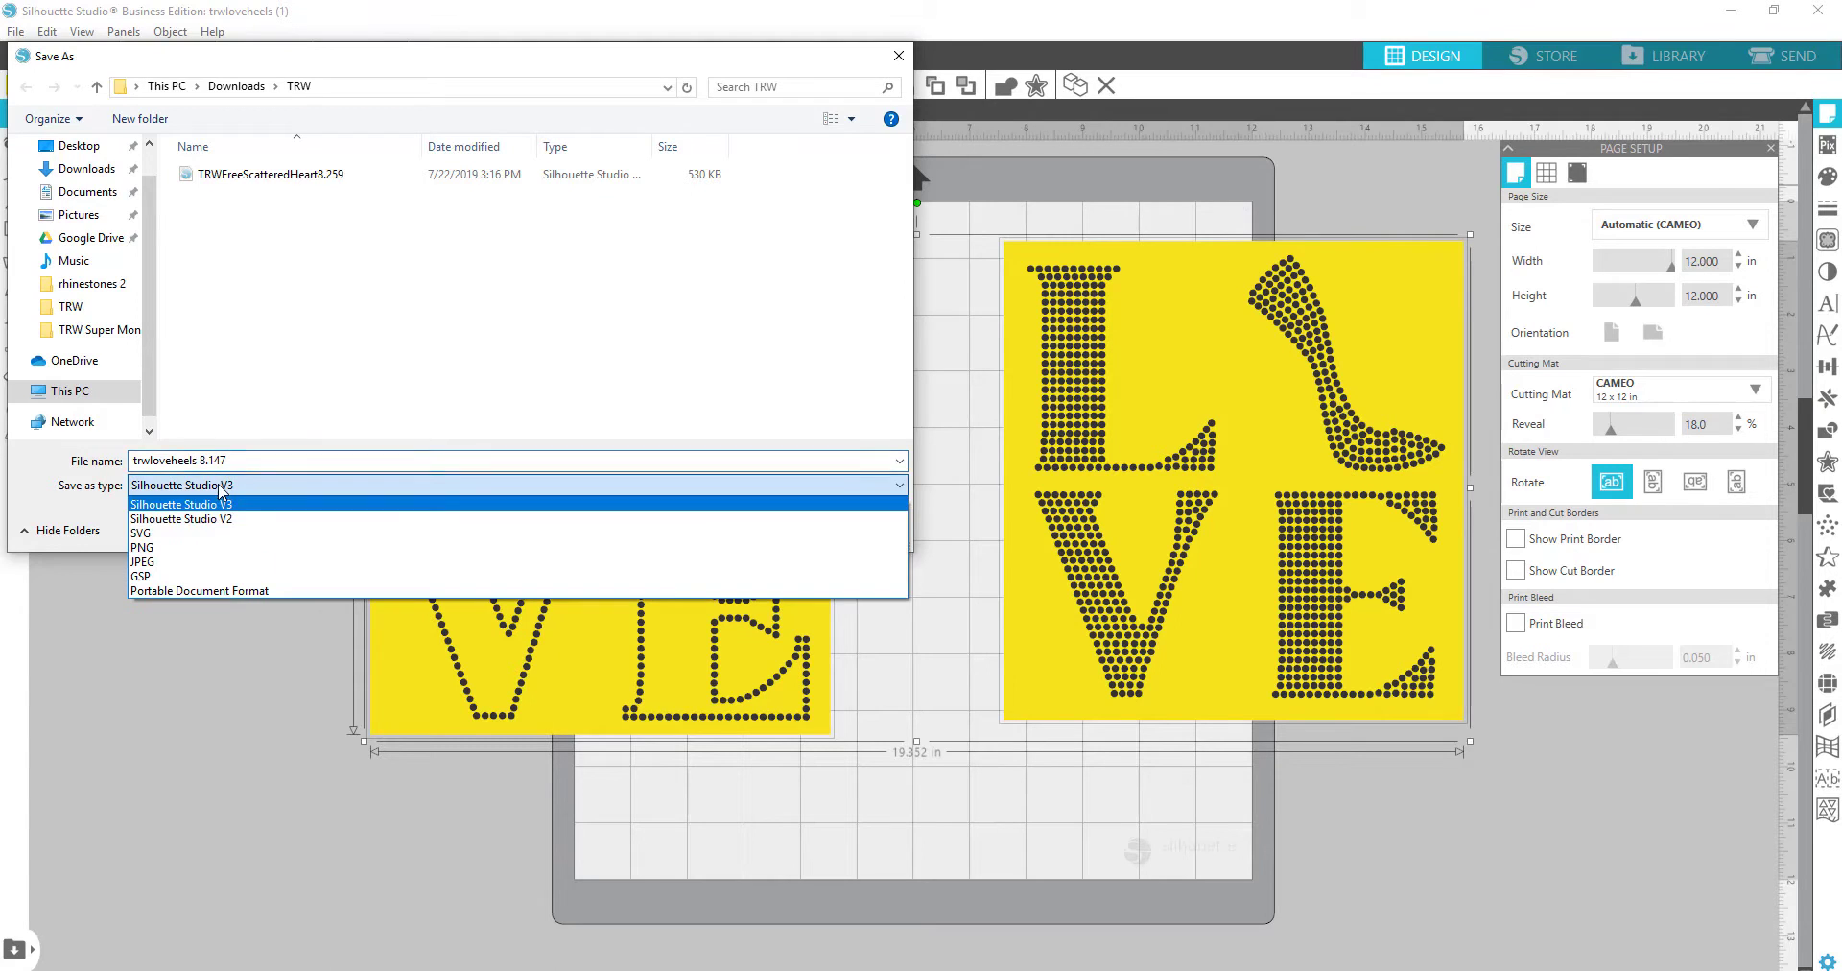
left_click(211, 540)
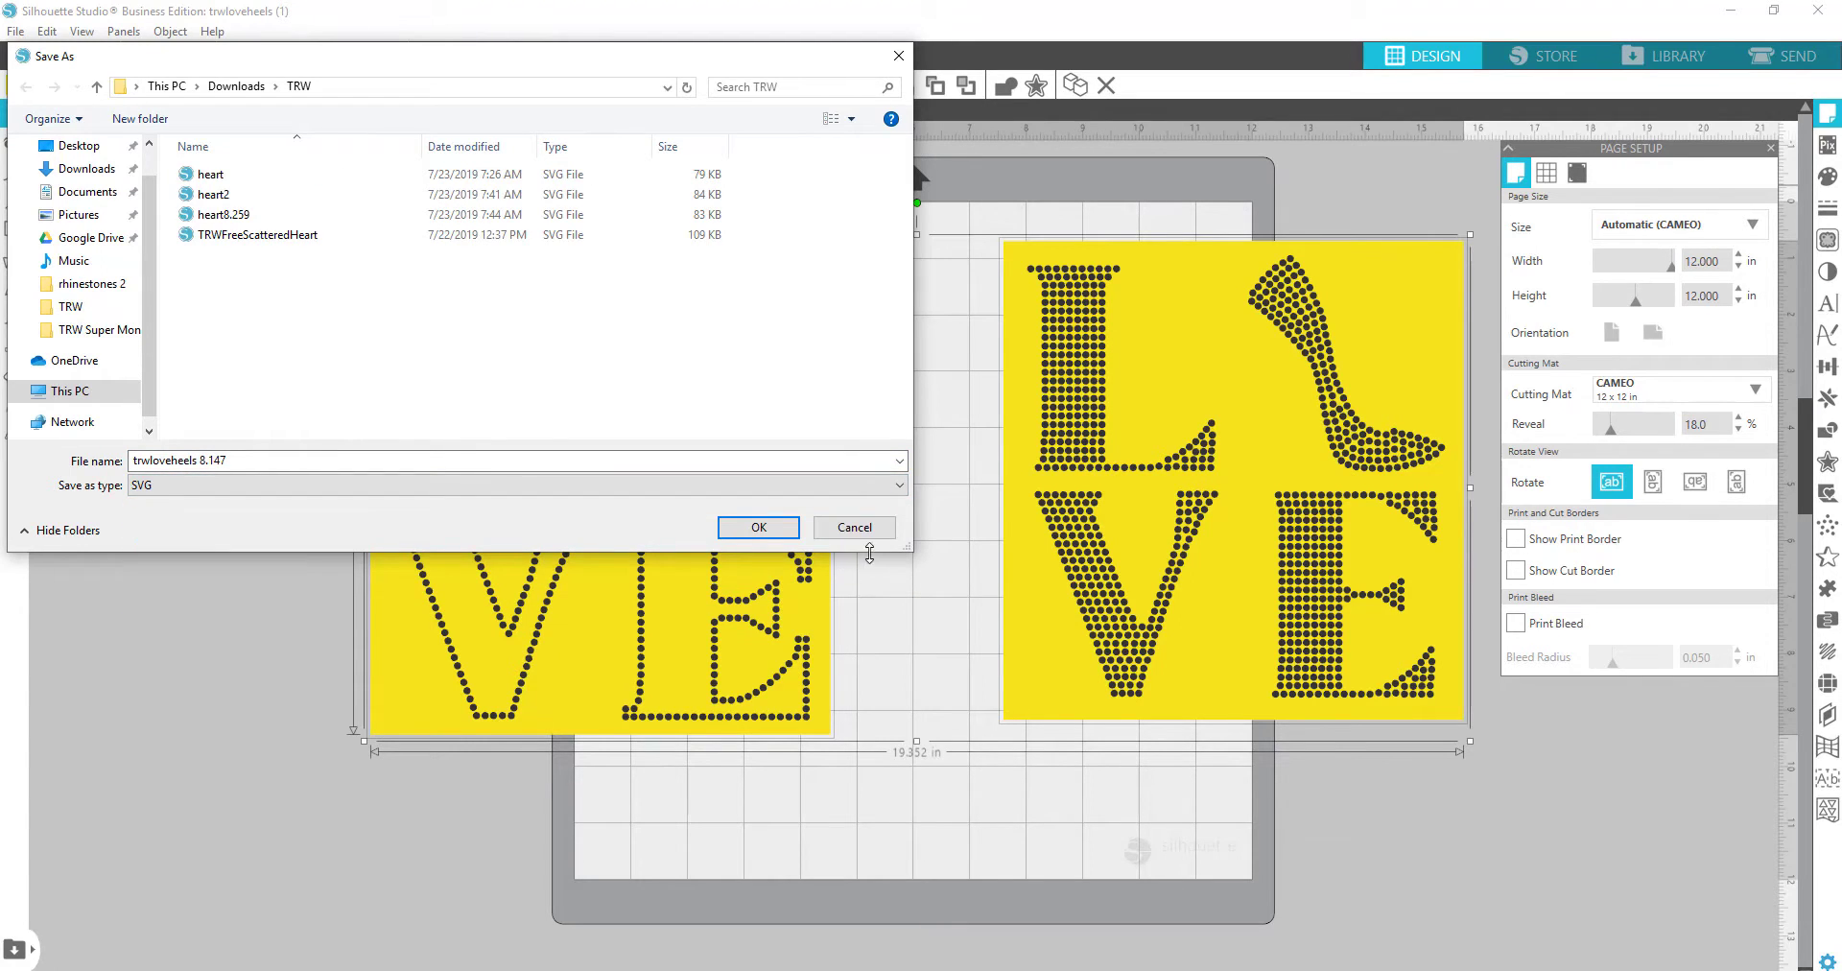
left_click(757, 534)
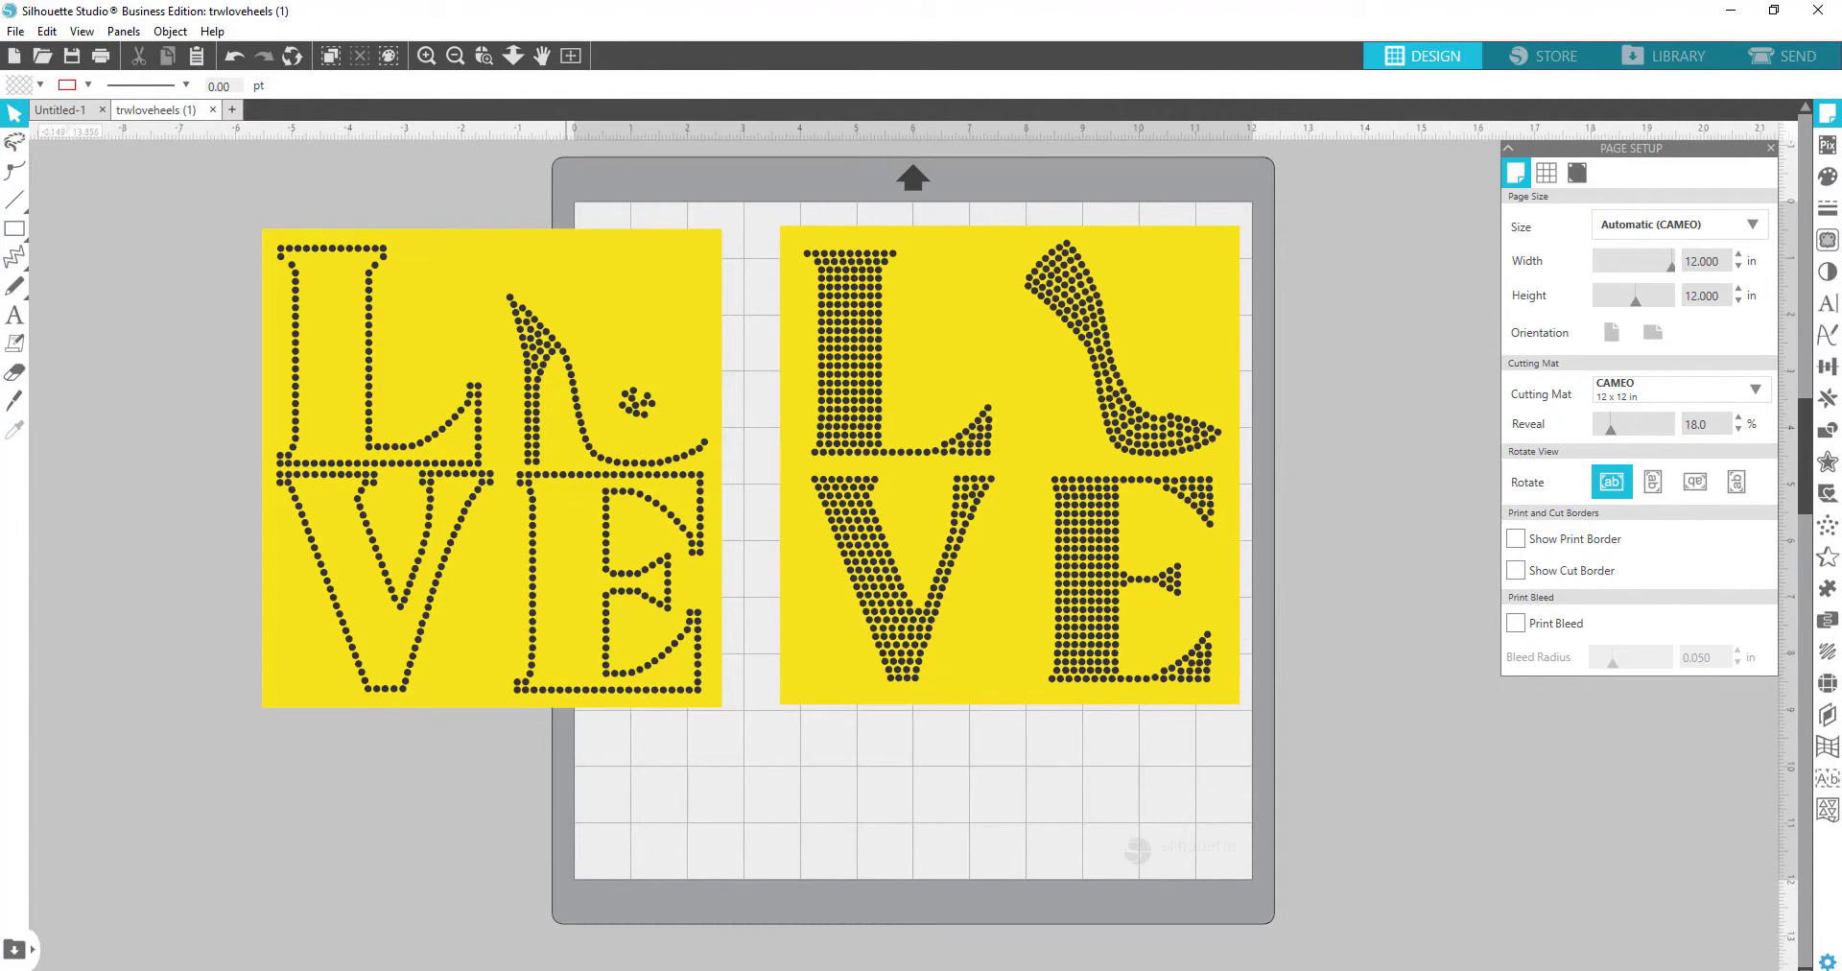
left_click(566, 969)
Step: Upload trwloveheels 8.147 to Design Space, save it, and insert it onto the canvas
left_click(566, 15)
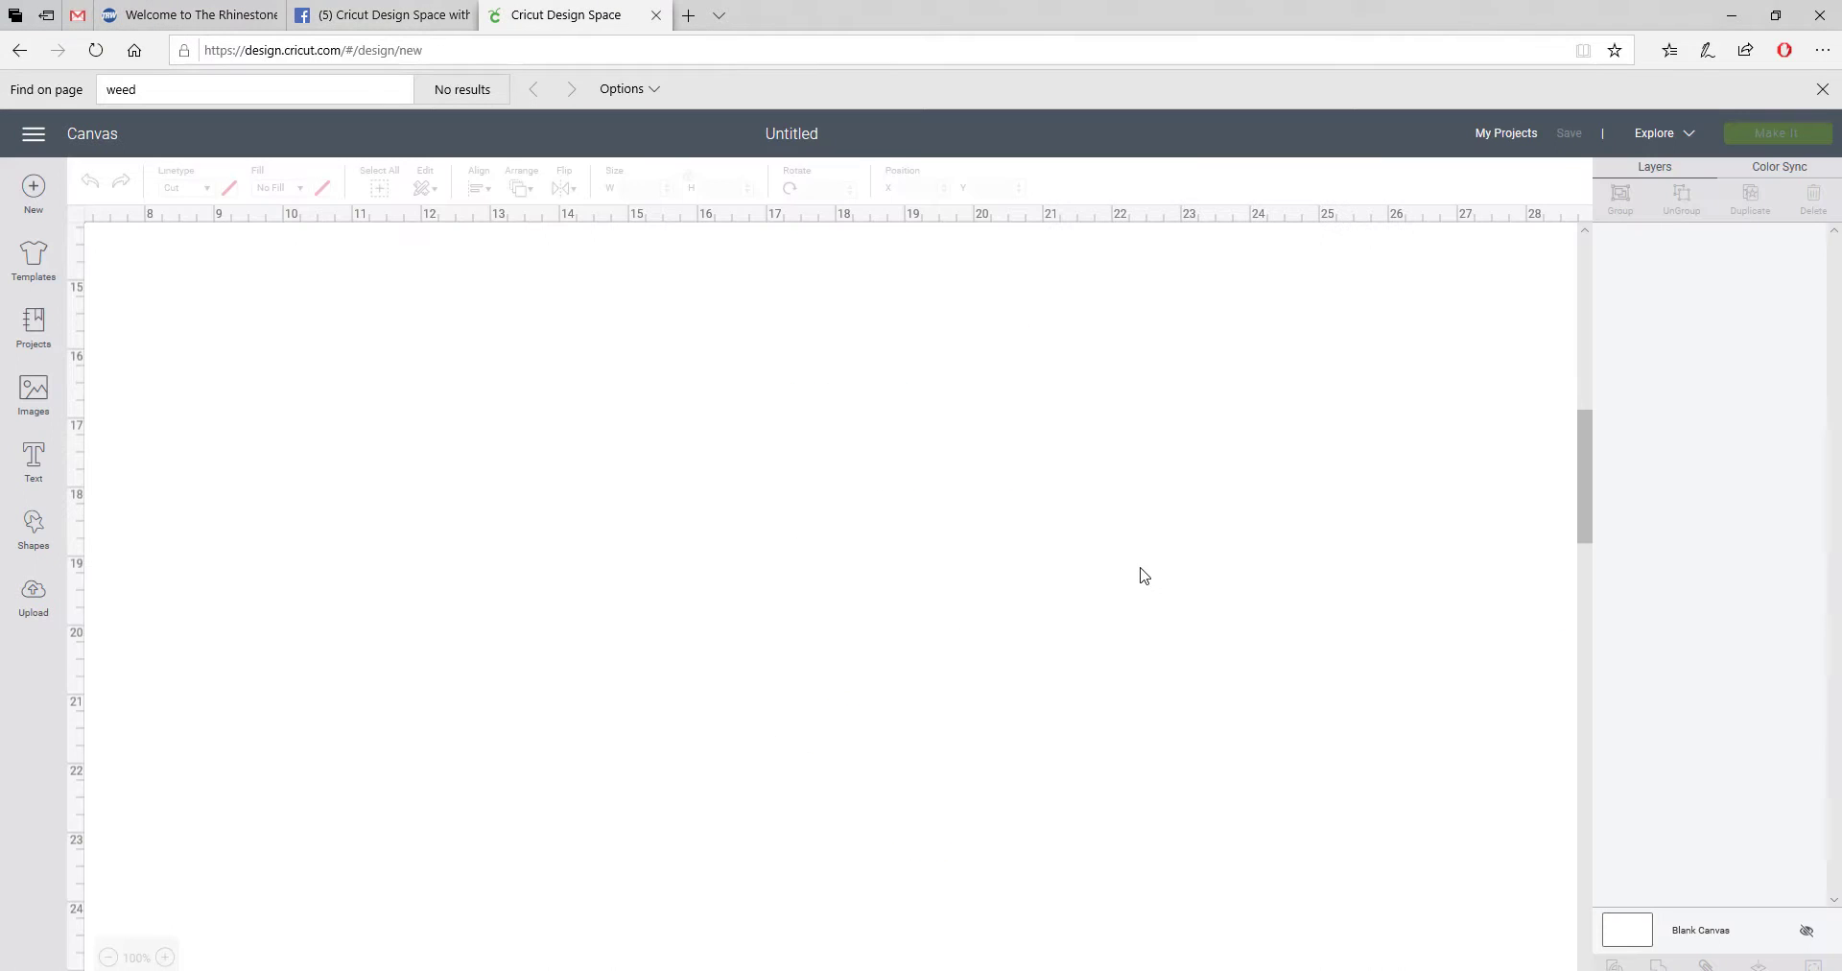
left_click(35, 600)
left_click(516, 526)
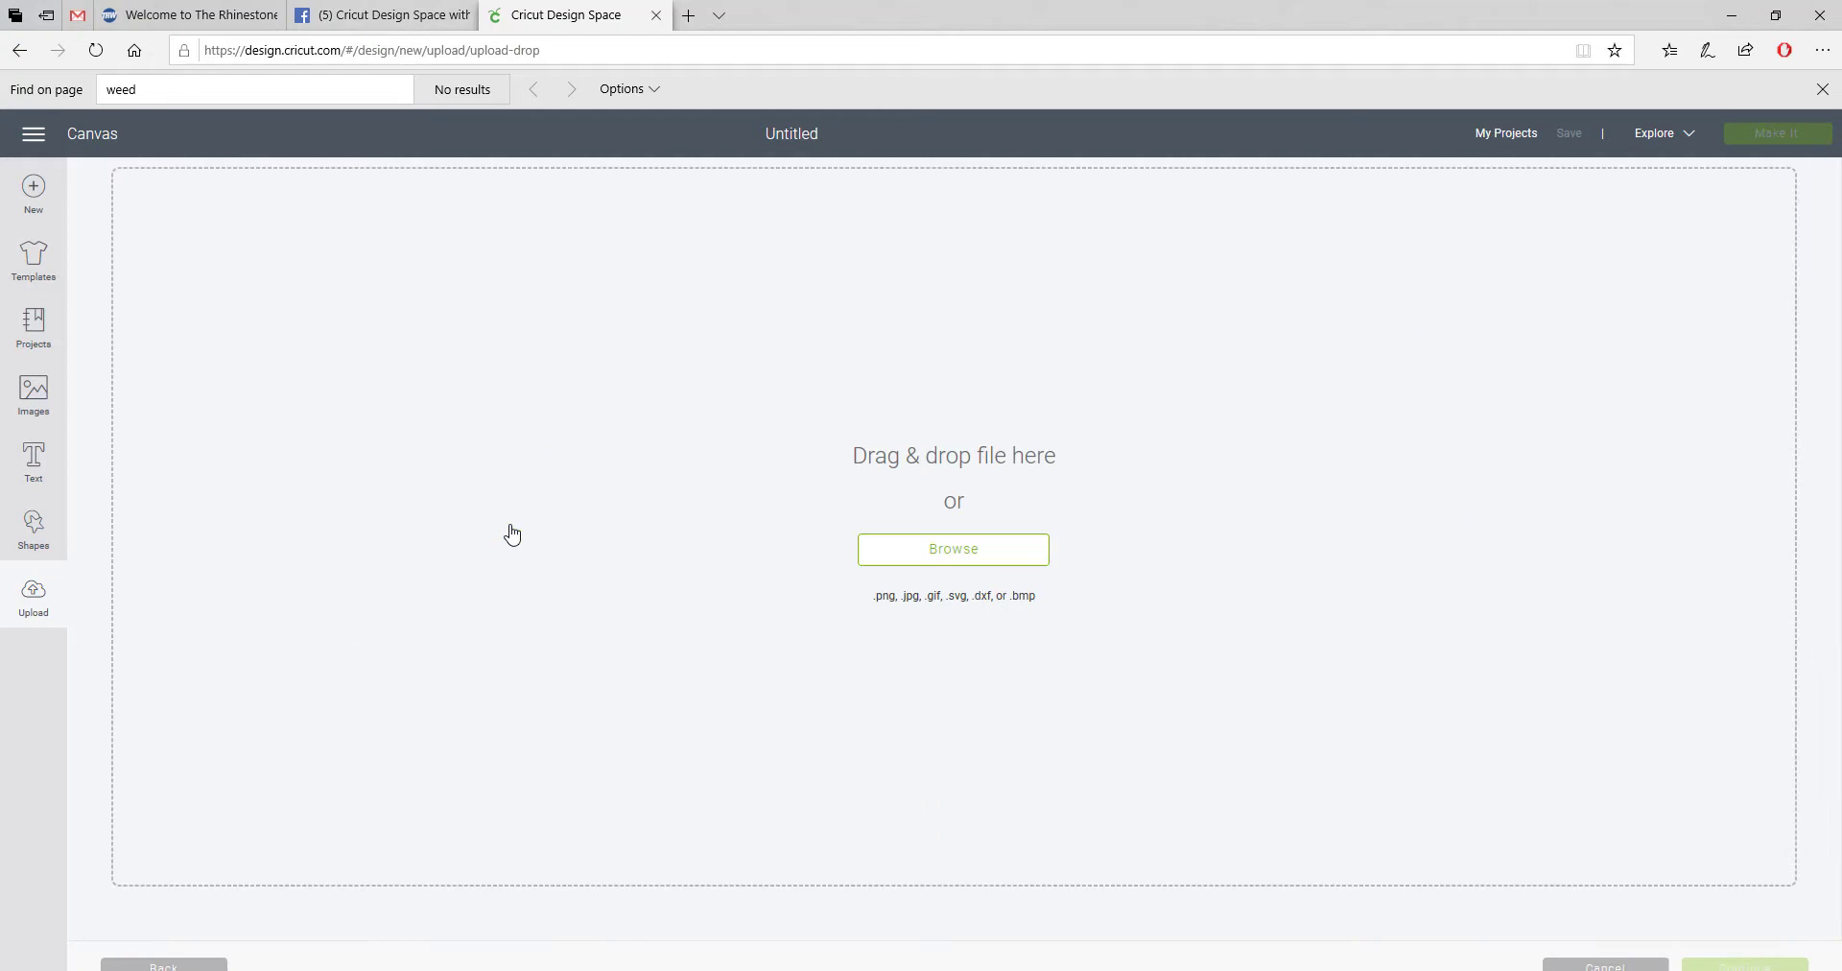
left_click(955, 552)
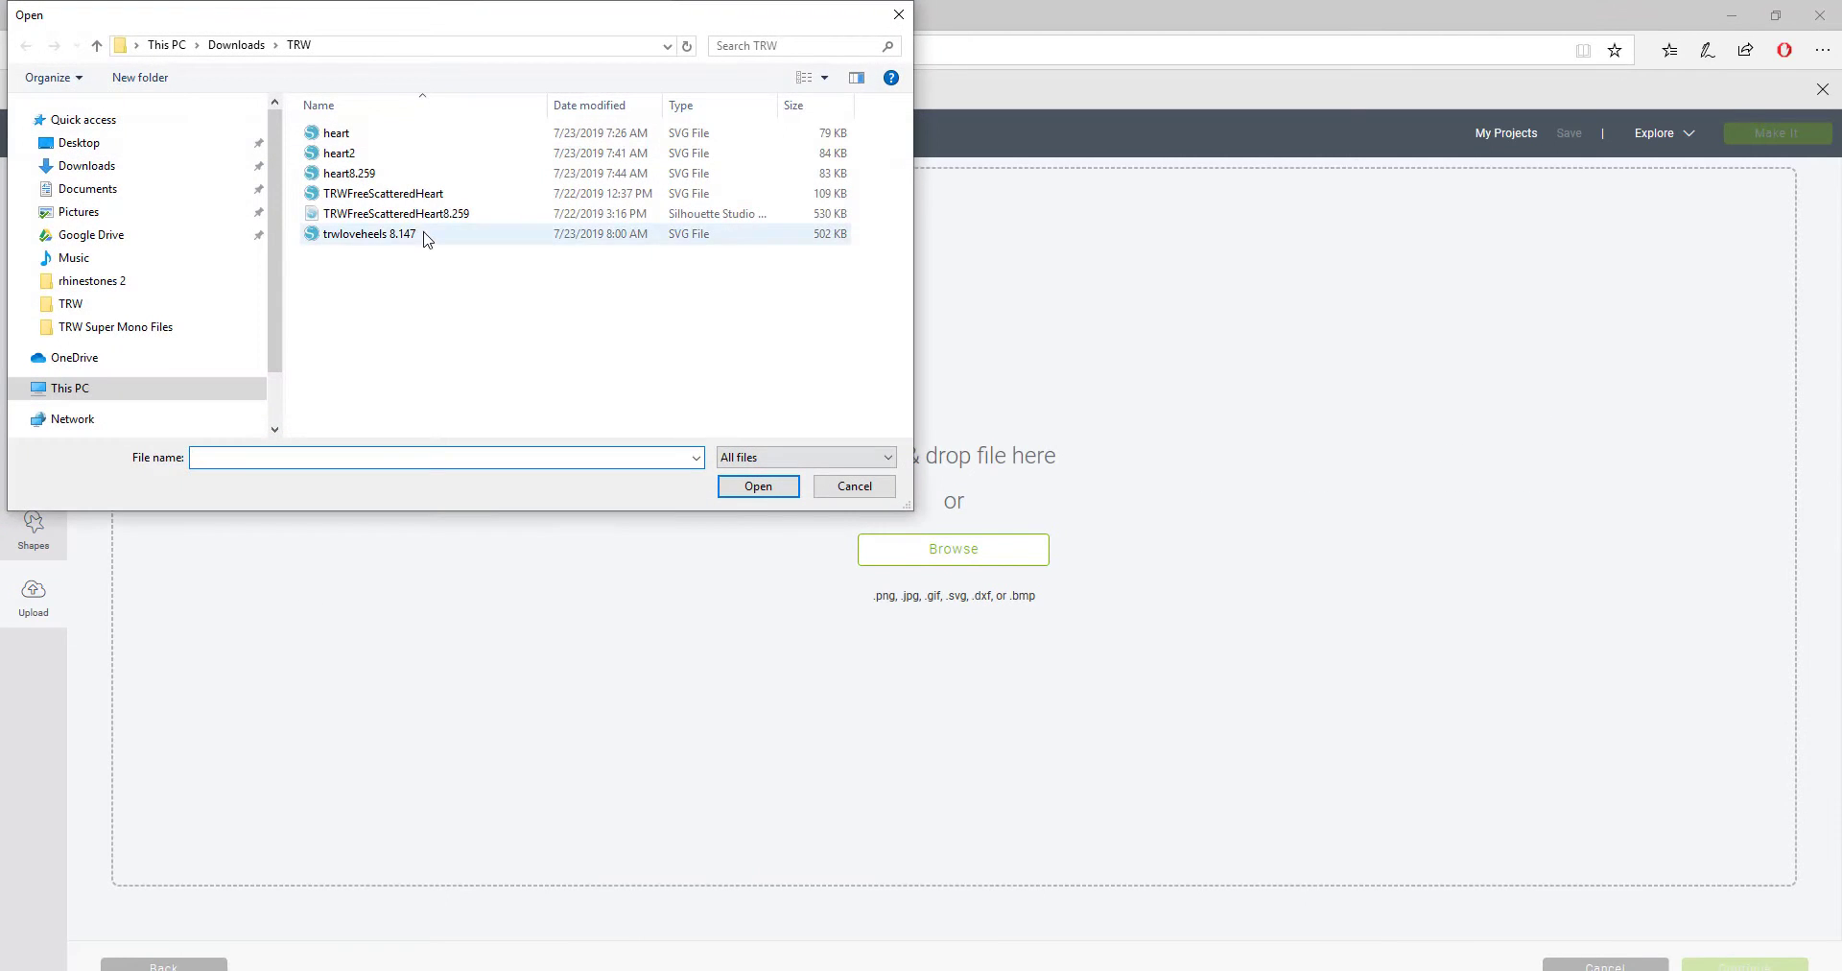
left_click(361, 237)
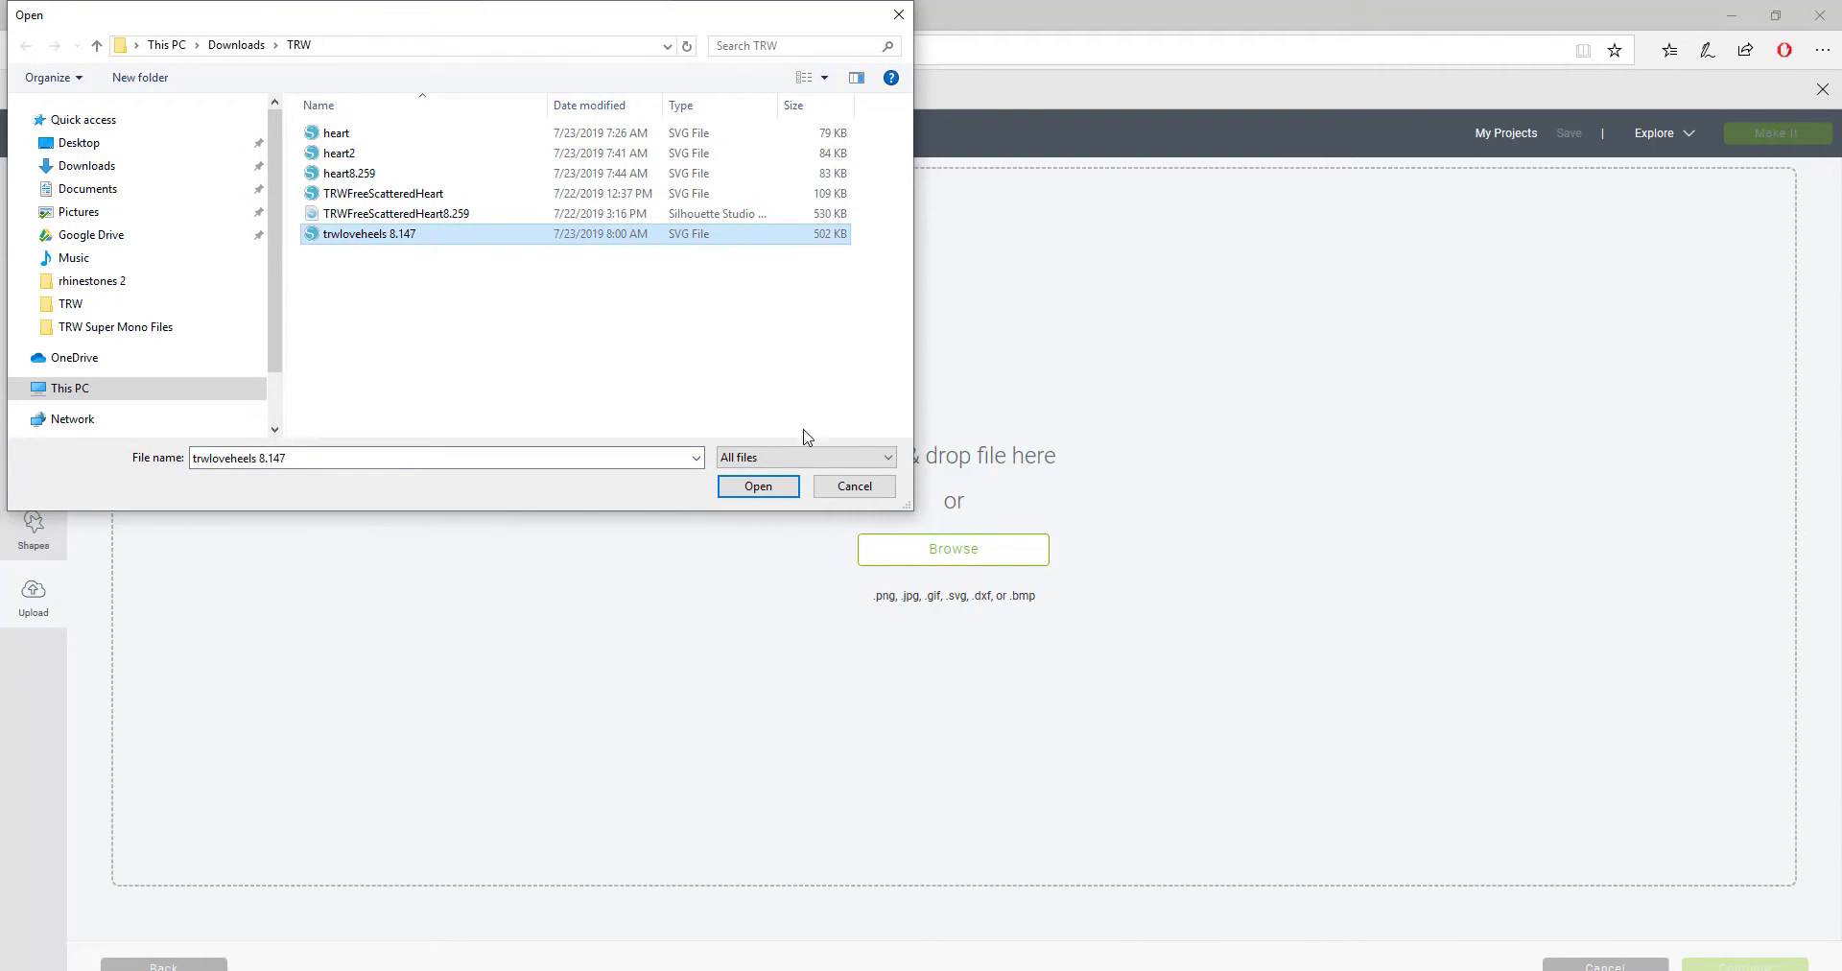
left_click(758, 487)
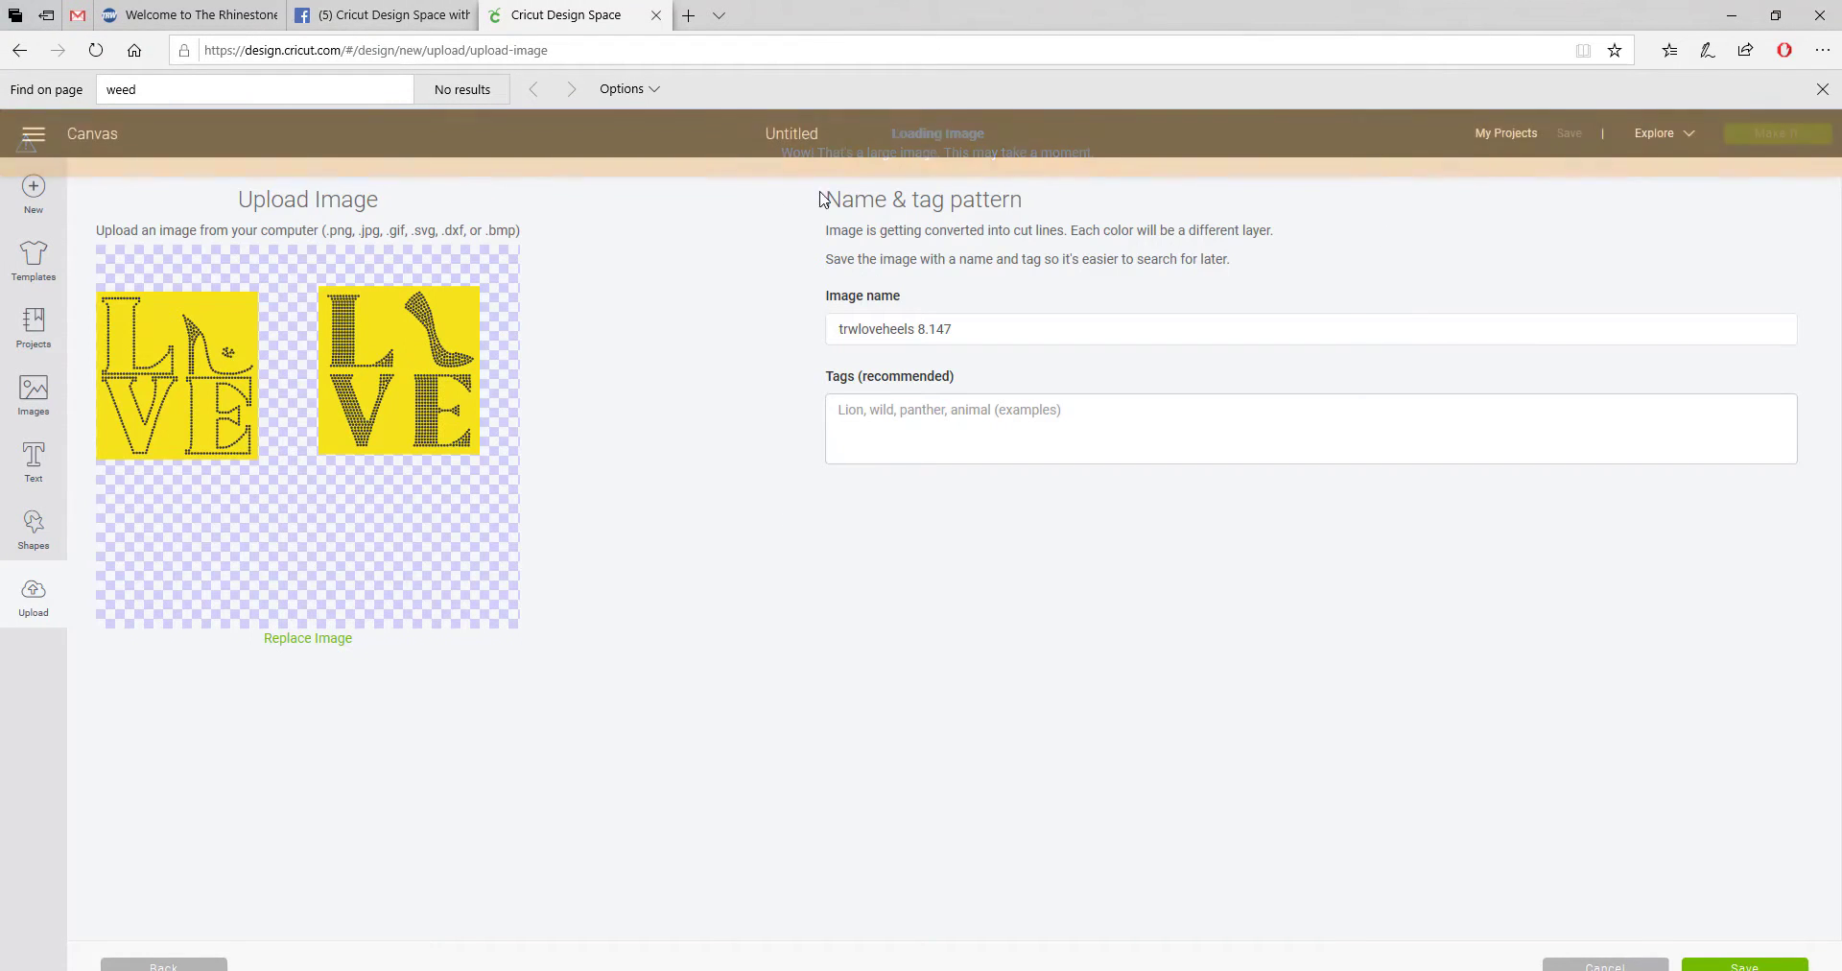
left_click(1744, 967)
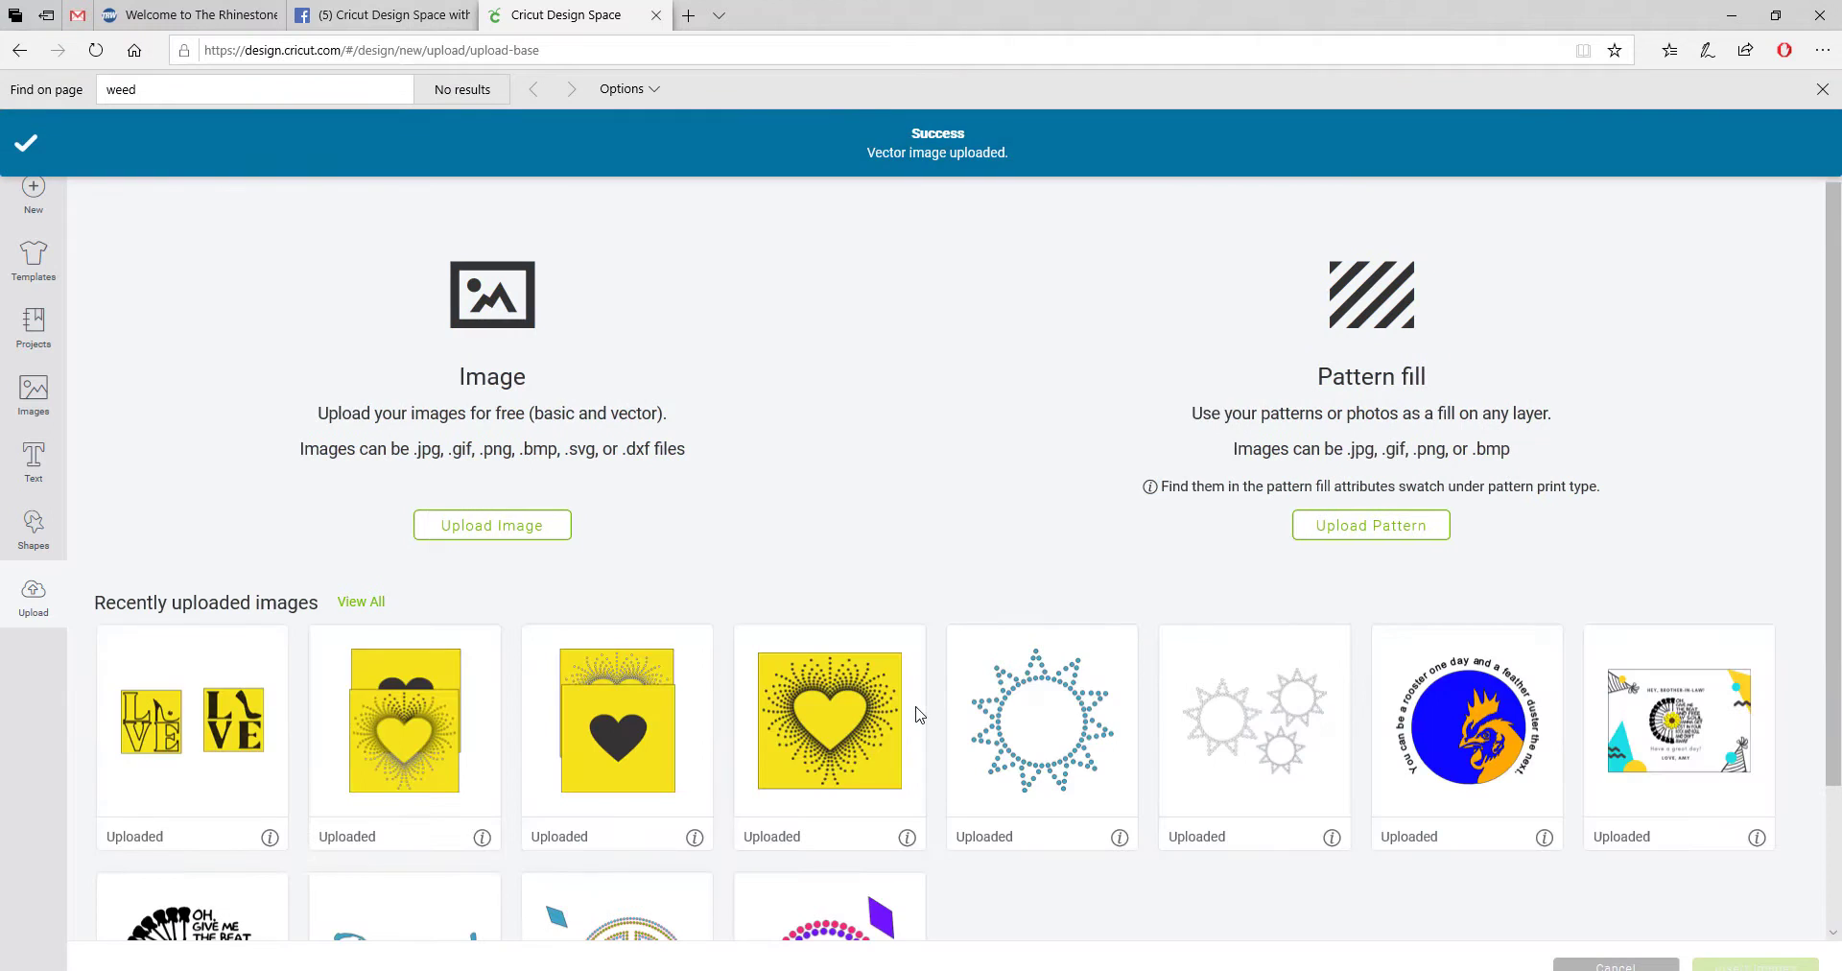
left_click(247, 752)
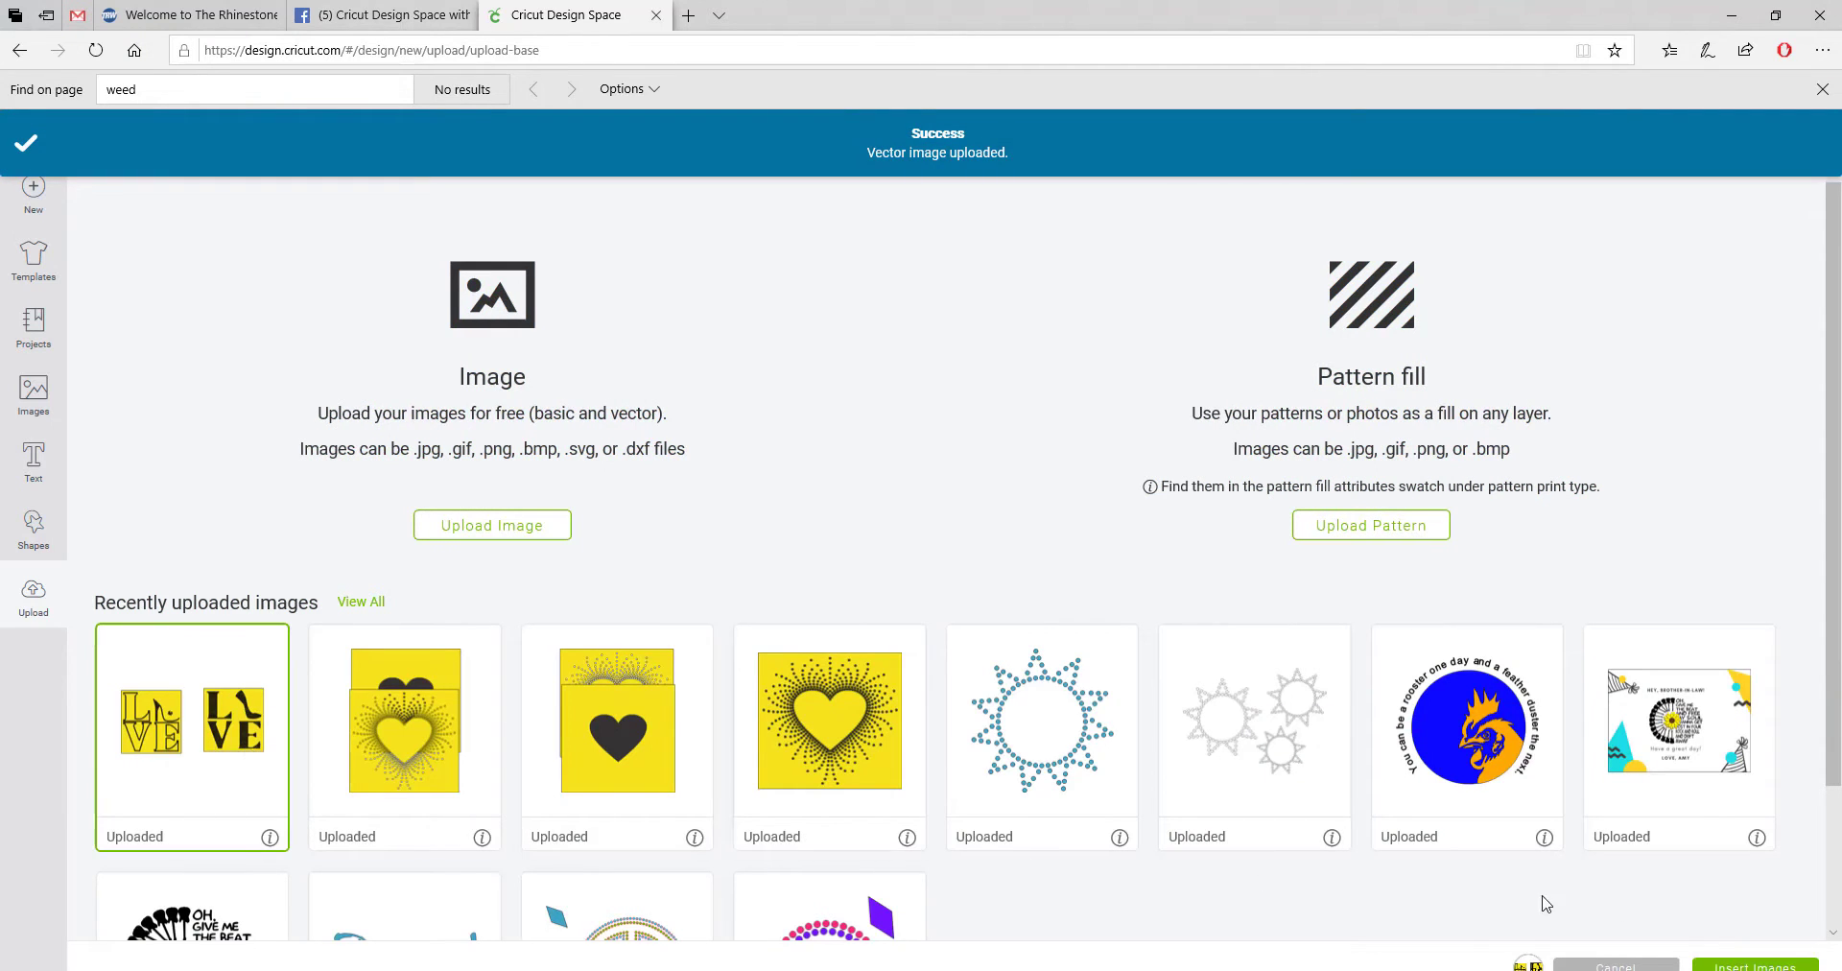
left_click(1755, 965)
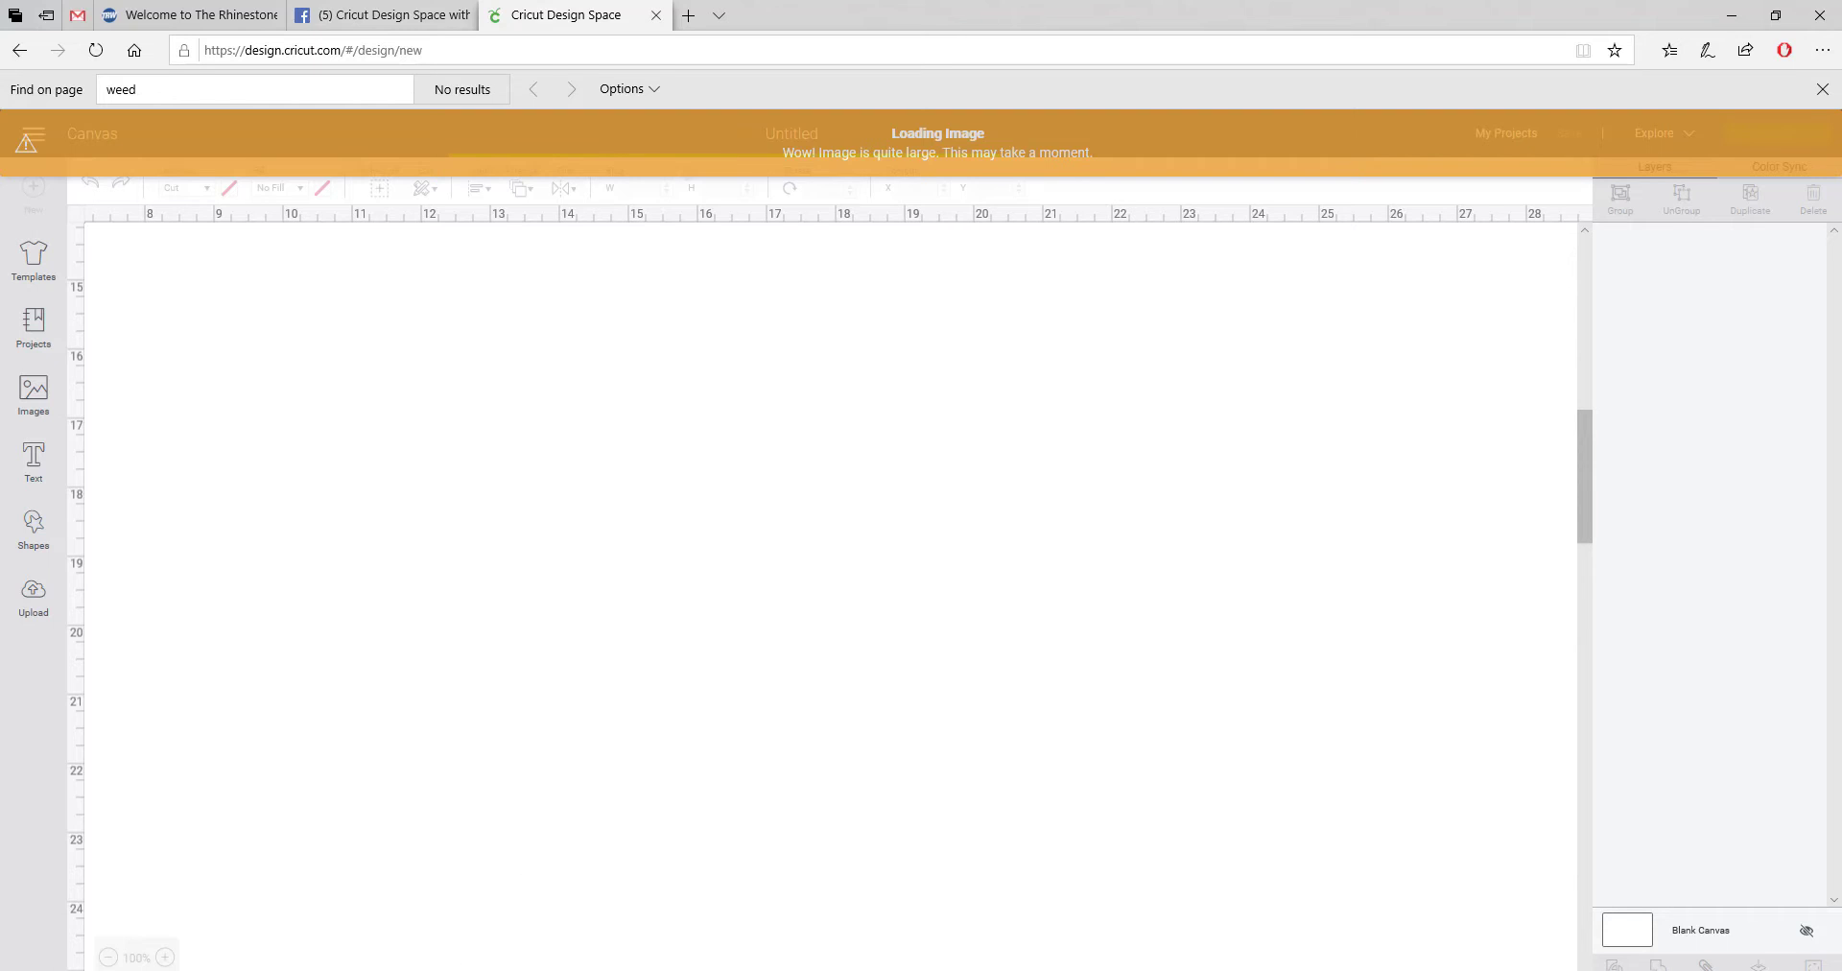
Step: Insert the uploaded LOVE image onto the Design Space canvas once more
left_click_drag(1584, 502, 1569, 286)
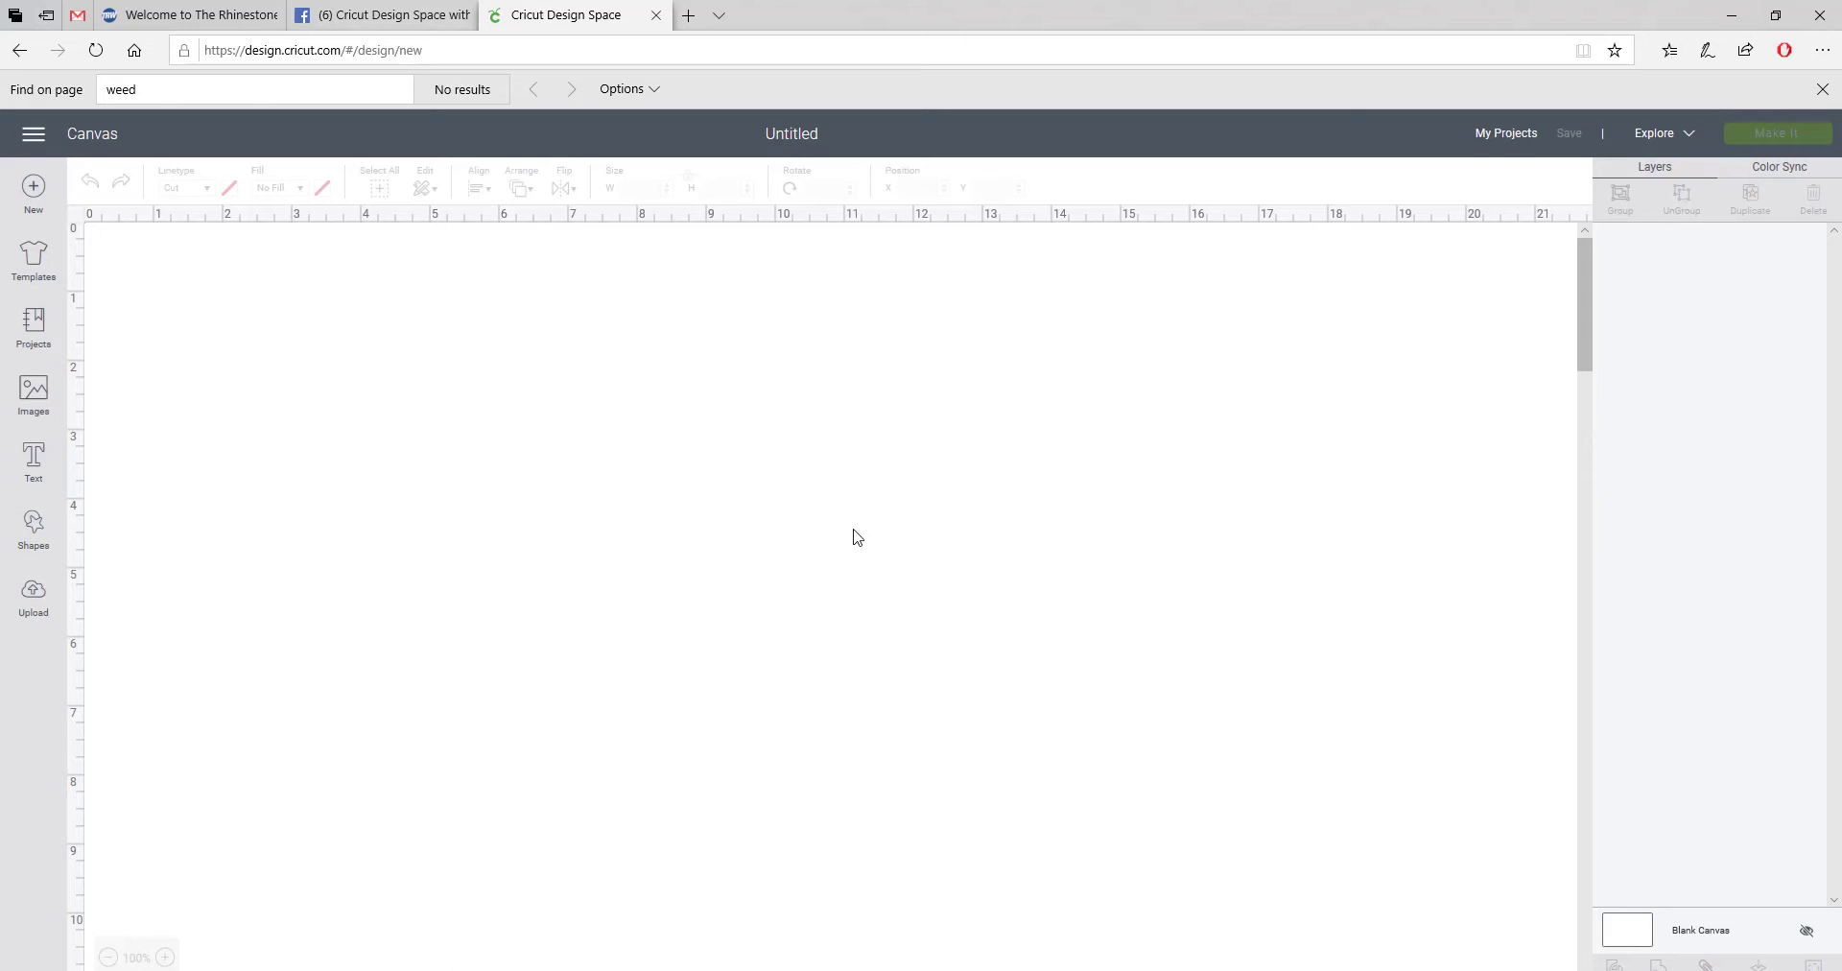
left_click(42, 606)
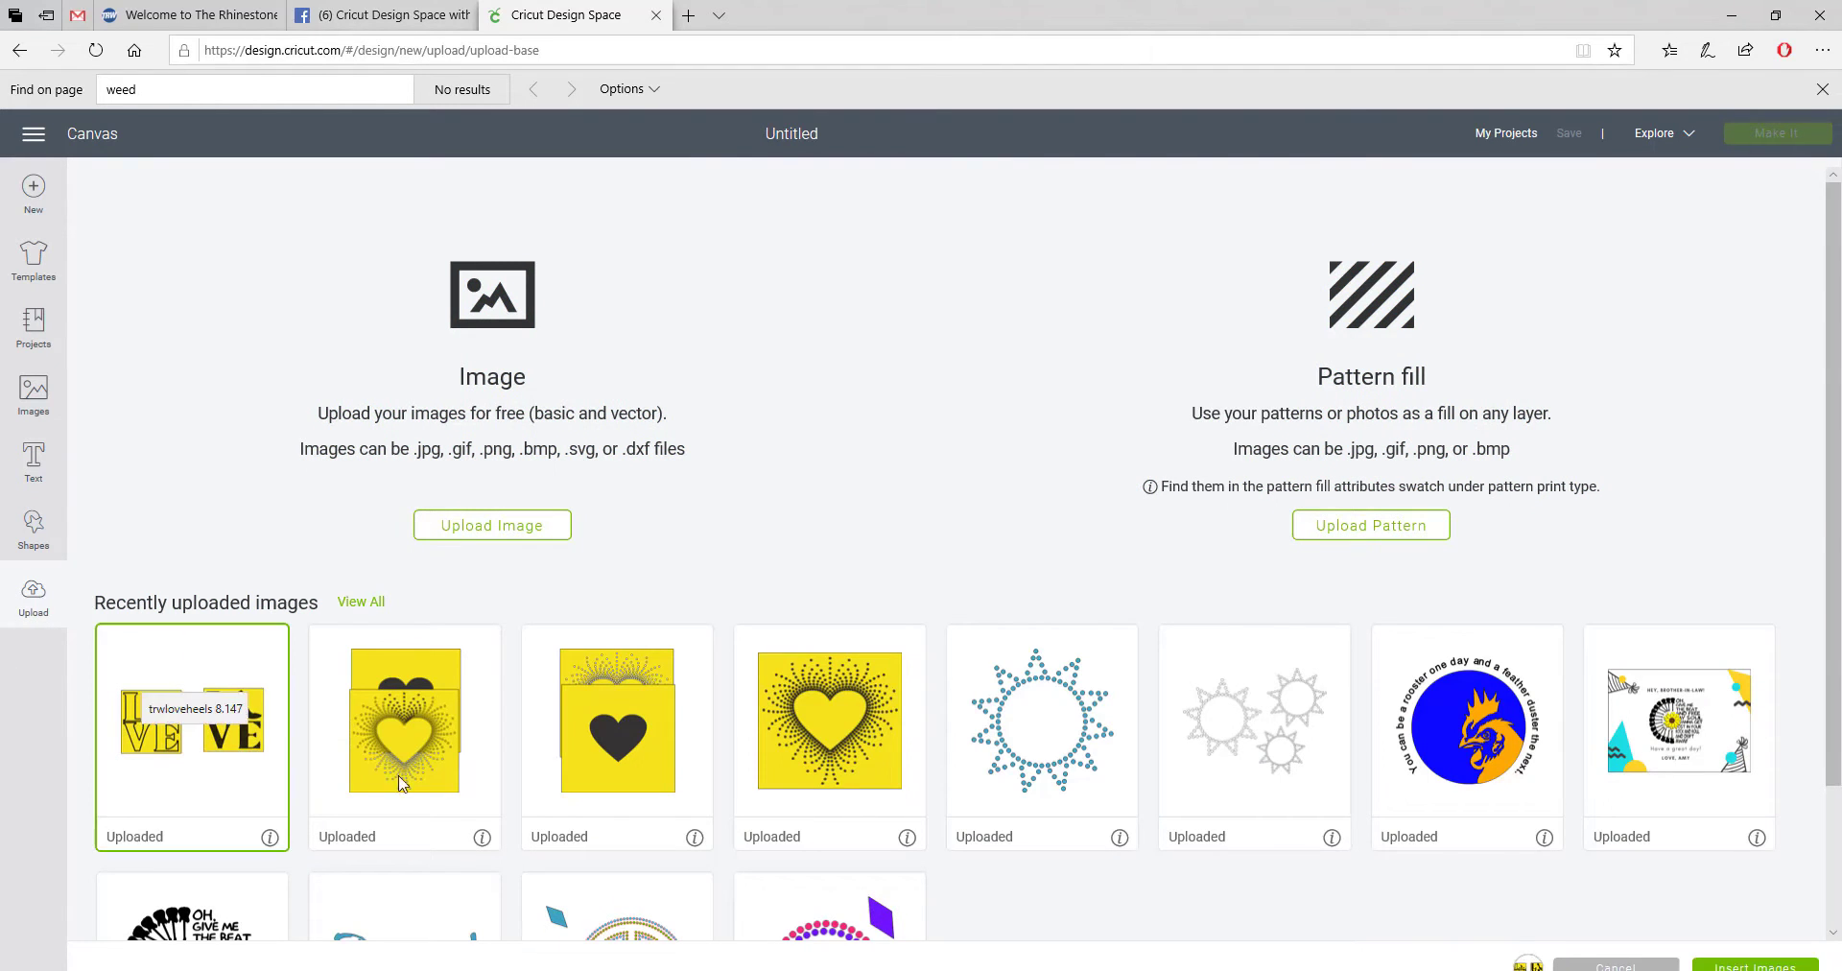
left_click(1725, 966)
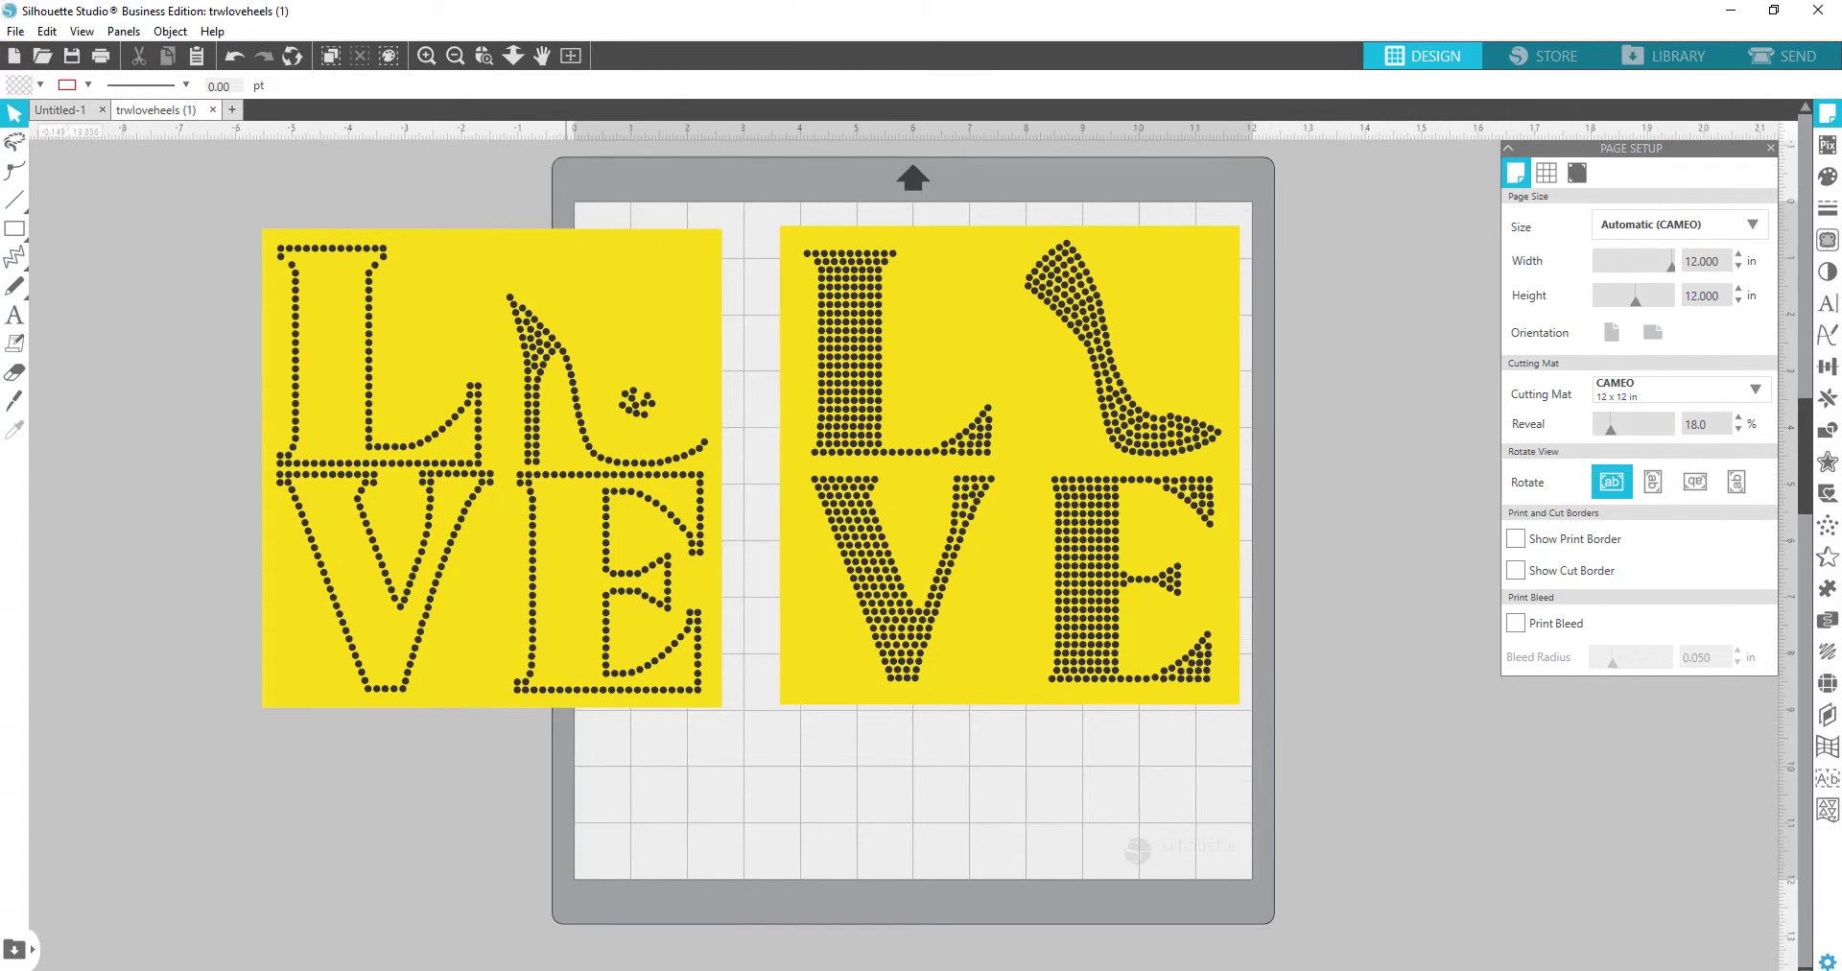
Step: Swap the outlined LOVE design off the mat for the filled one and ungroup it
left_click_drag(506, 489, 256, 480)
left_click_drag(855, 435, 767, 454)
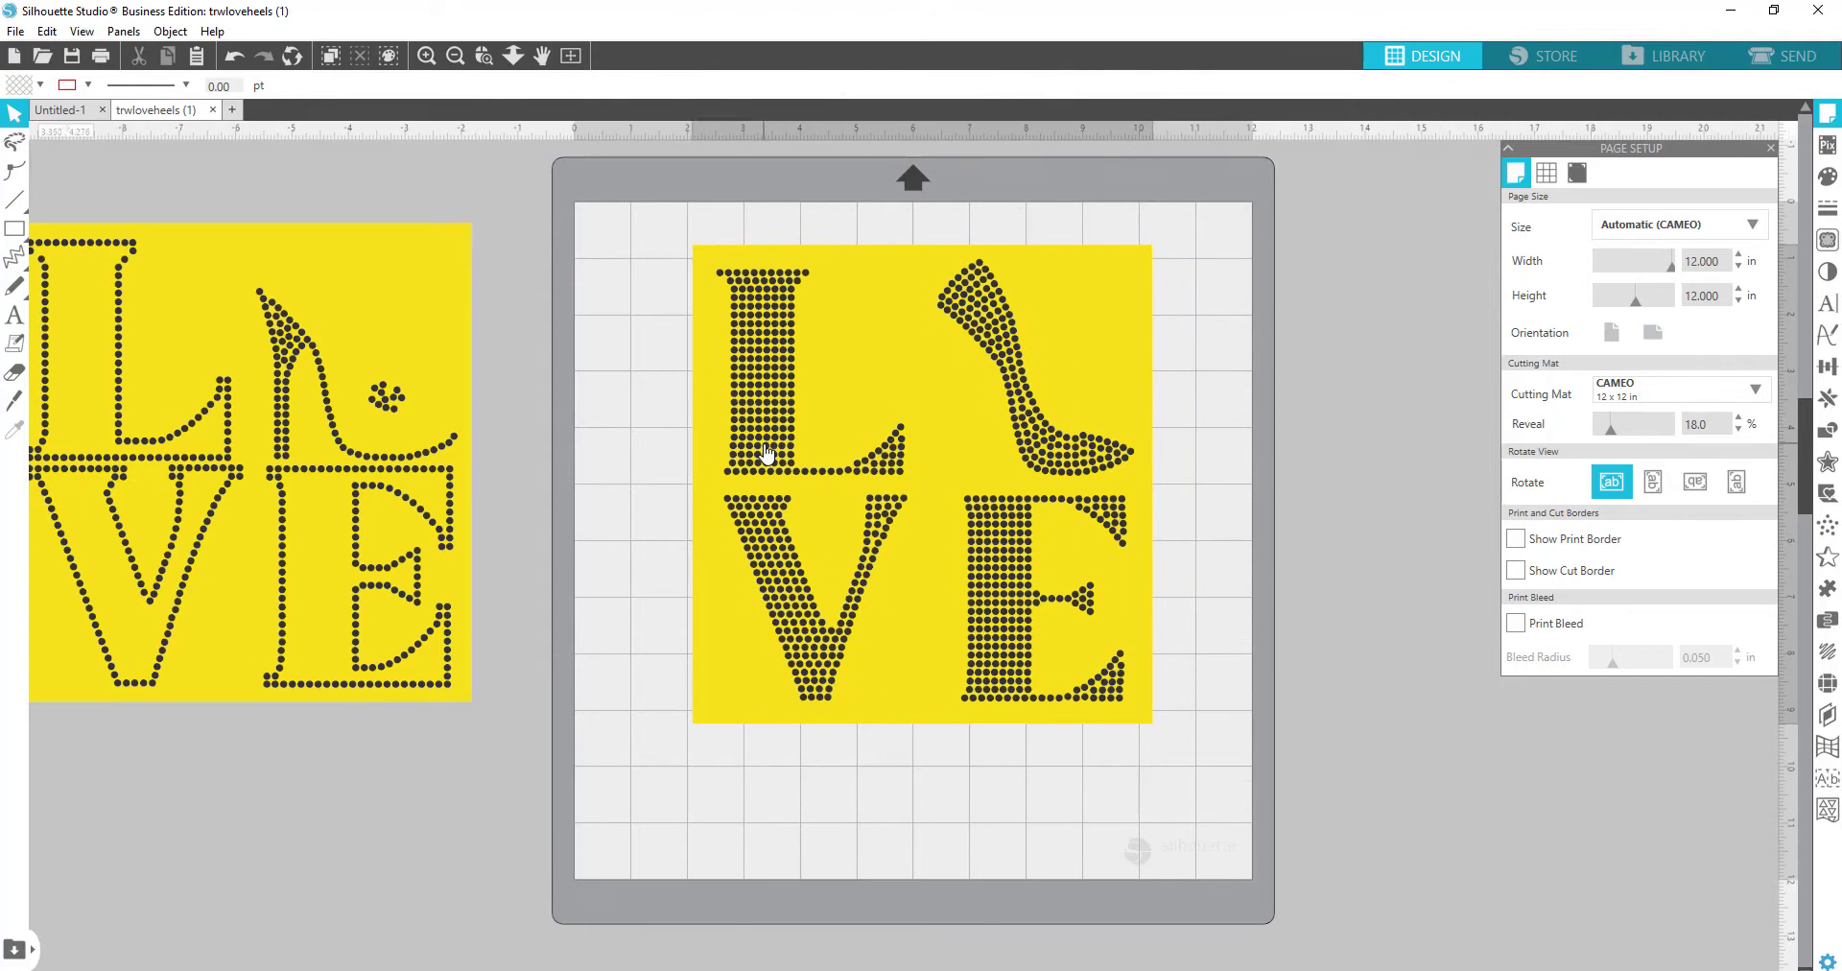
right_click(768, 454)
left_click(848, 388)
right_click(874, 375)
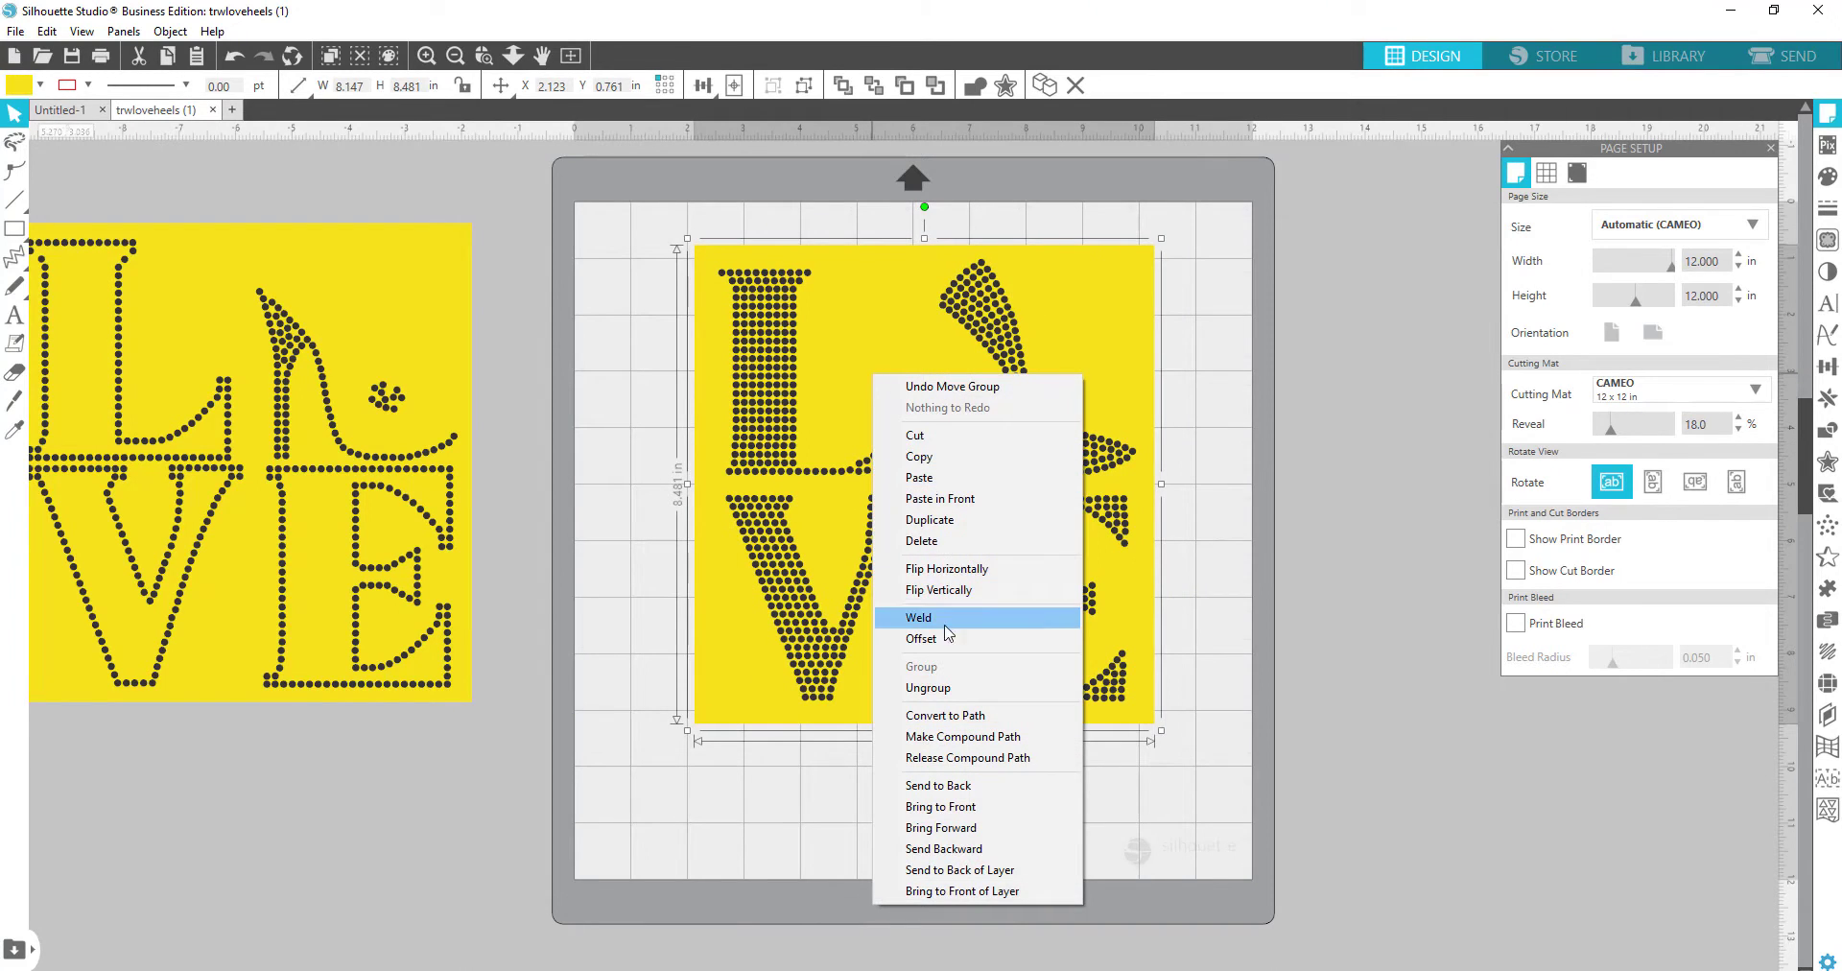
left_click(945, 688)
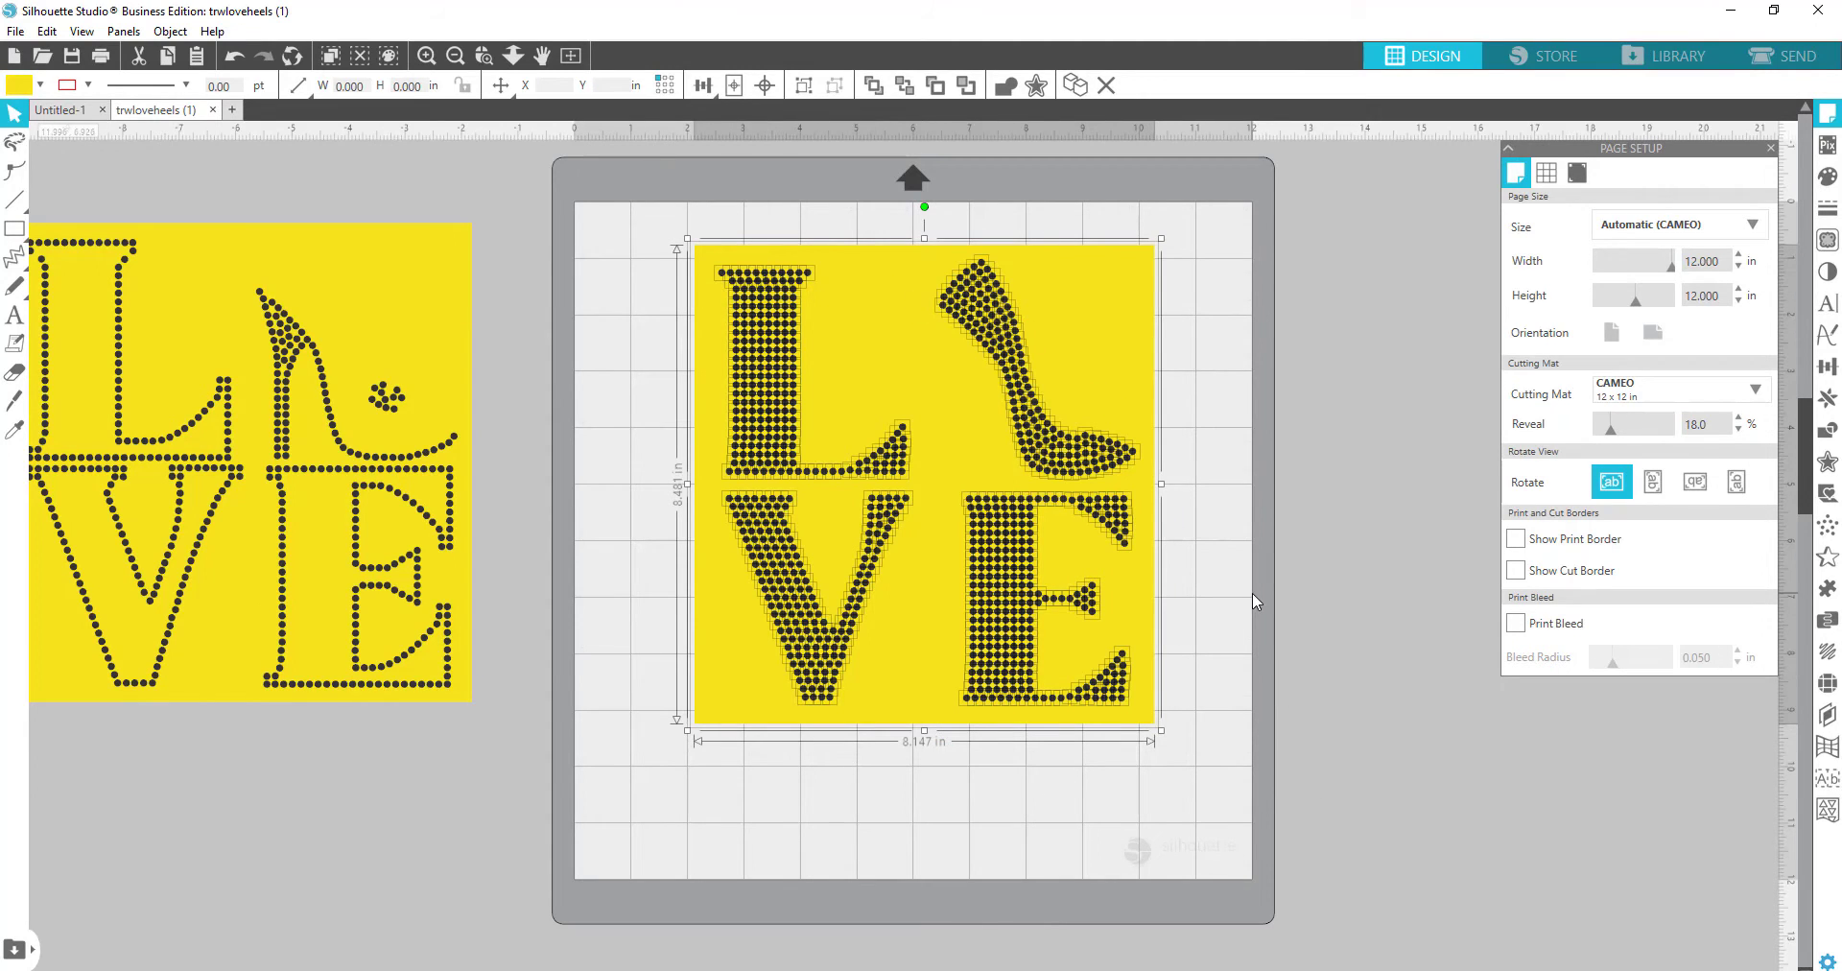
Step: Subtract the rhinestone dots from the yellow square and move the stencil right of the mat
left_click(1829, 433)
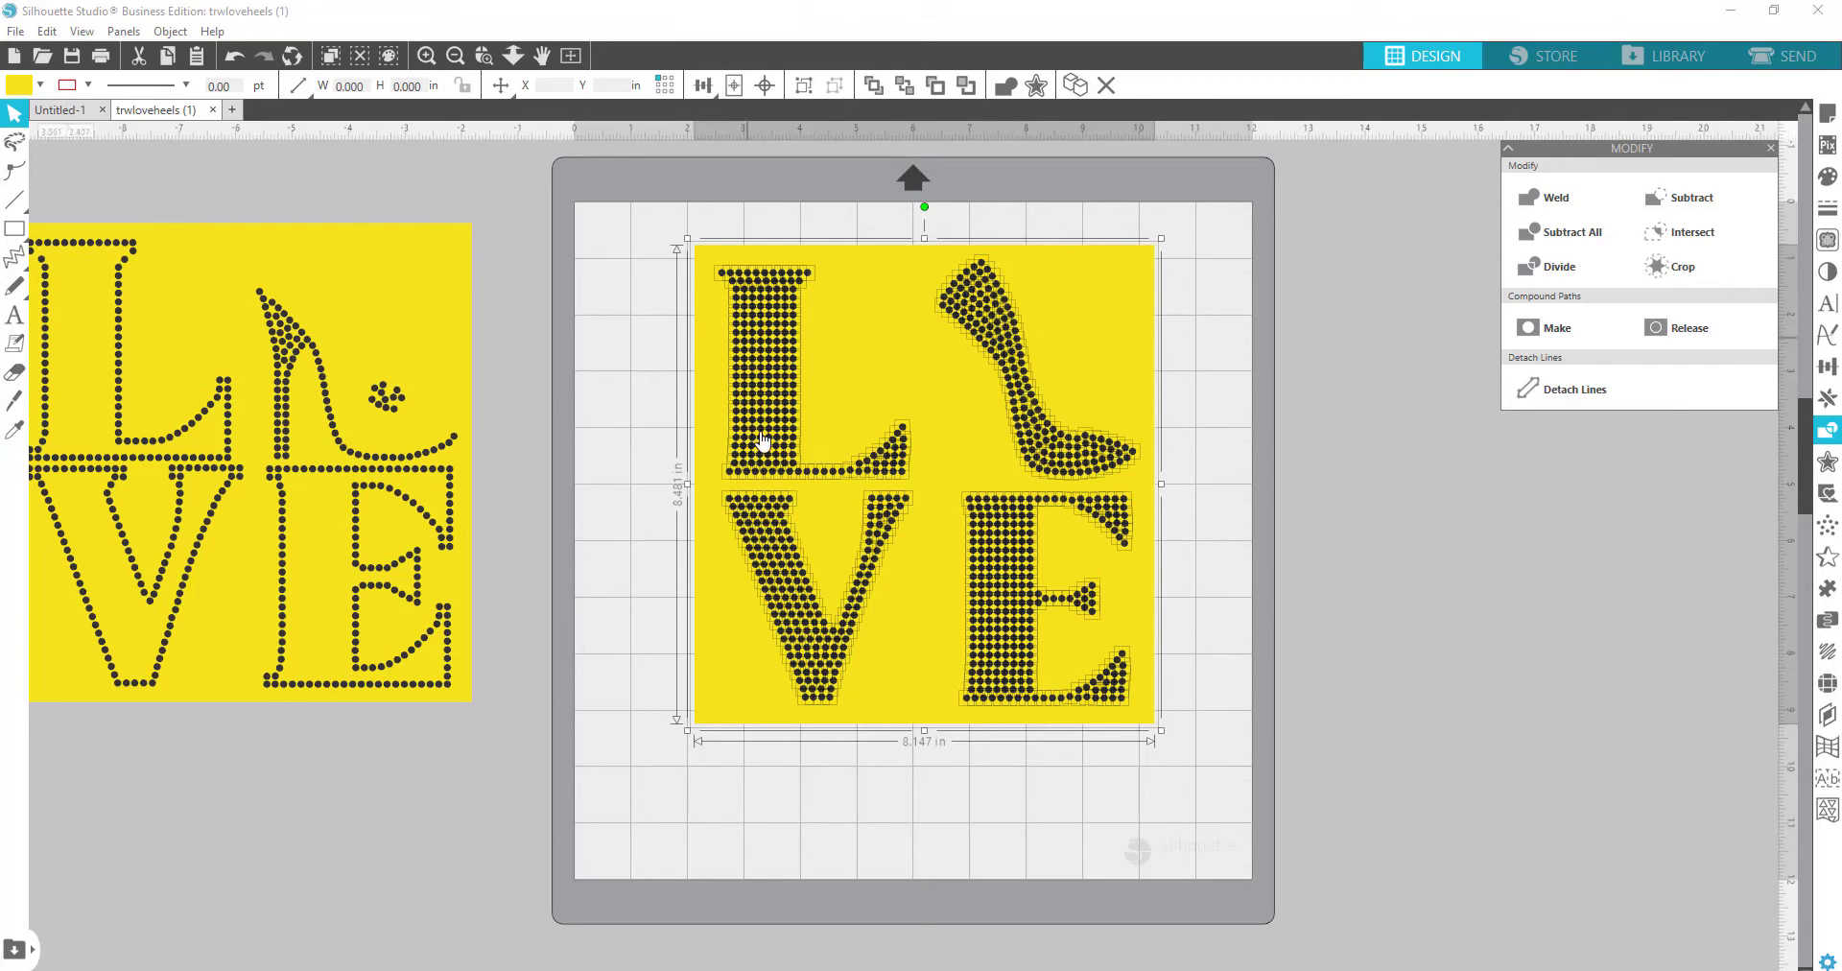
left_click(1698, 201)
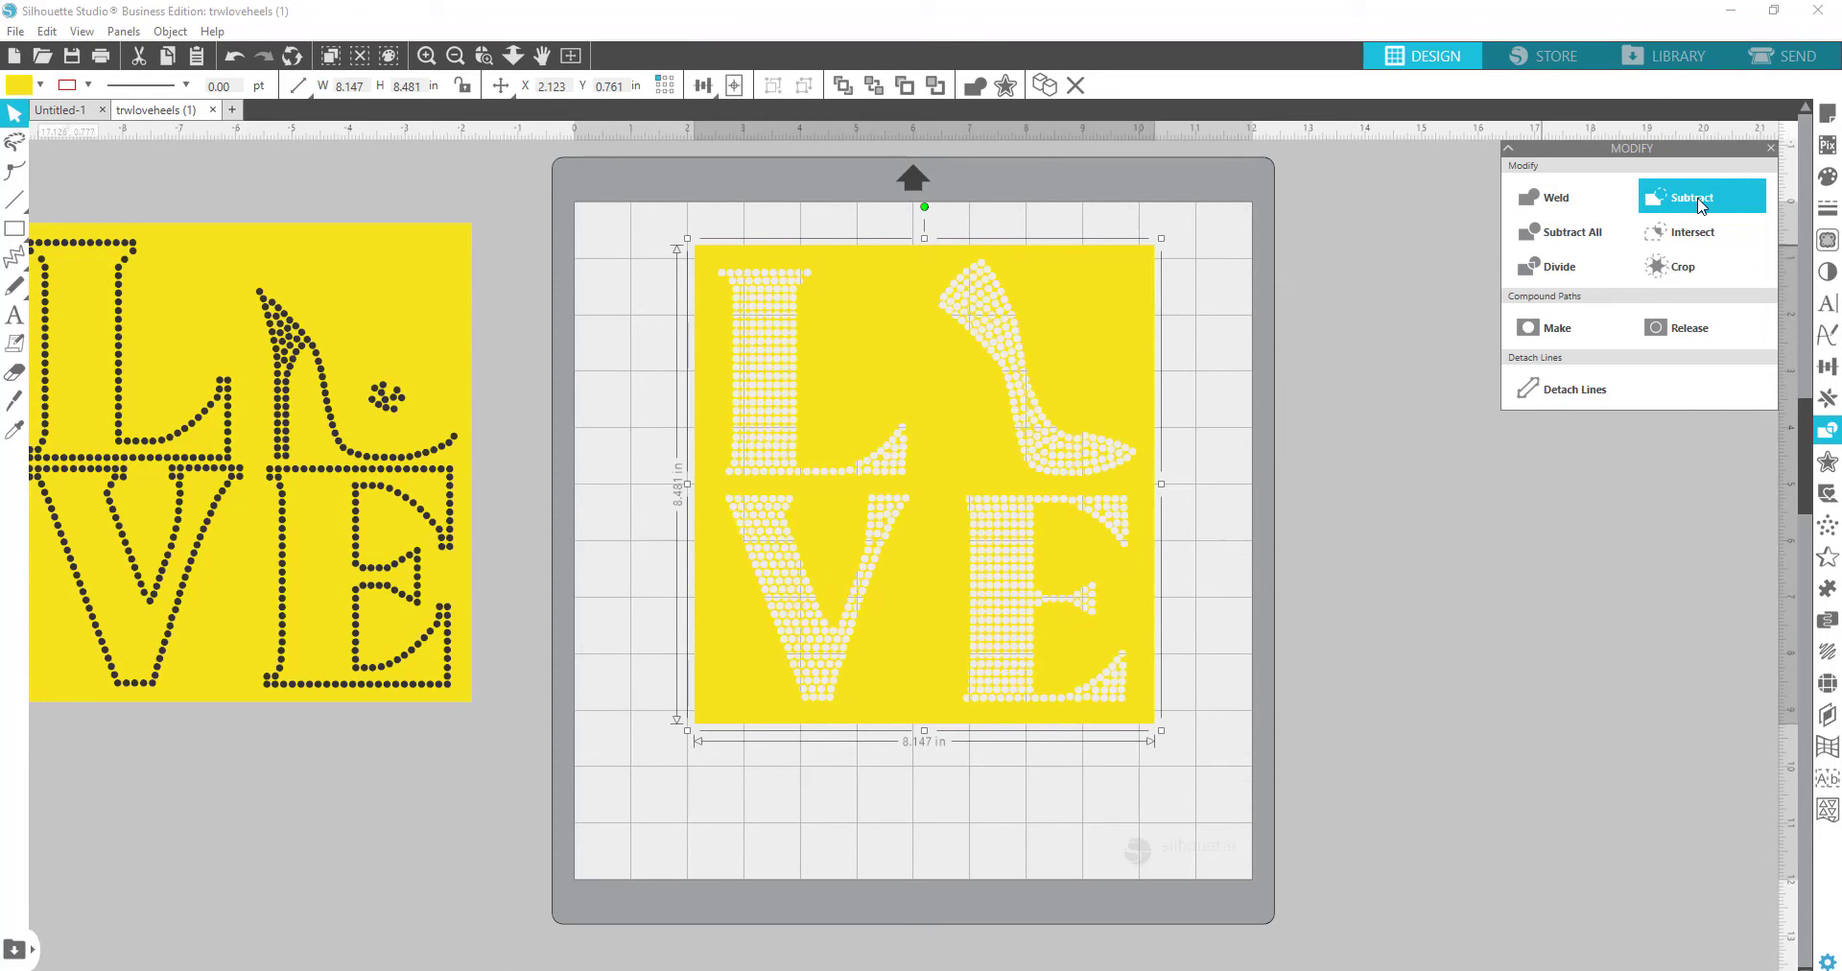
left_click_drag(844, 313, 1477, 471)
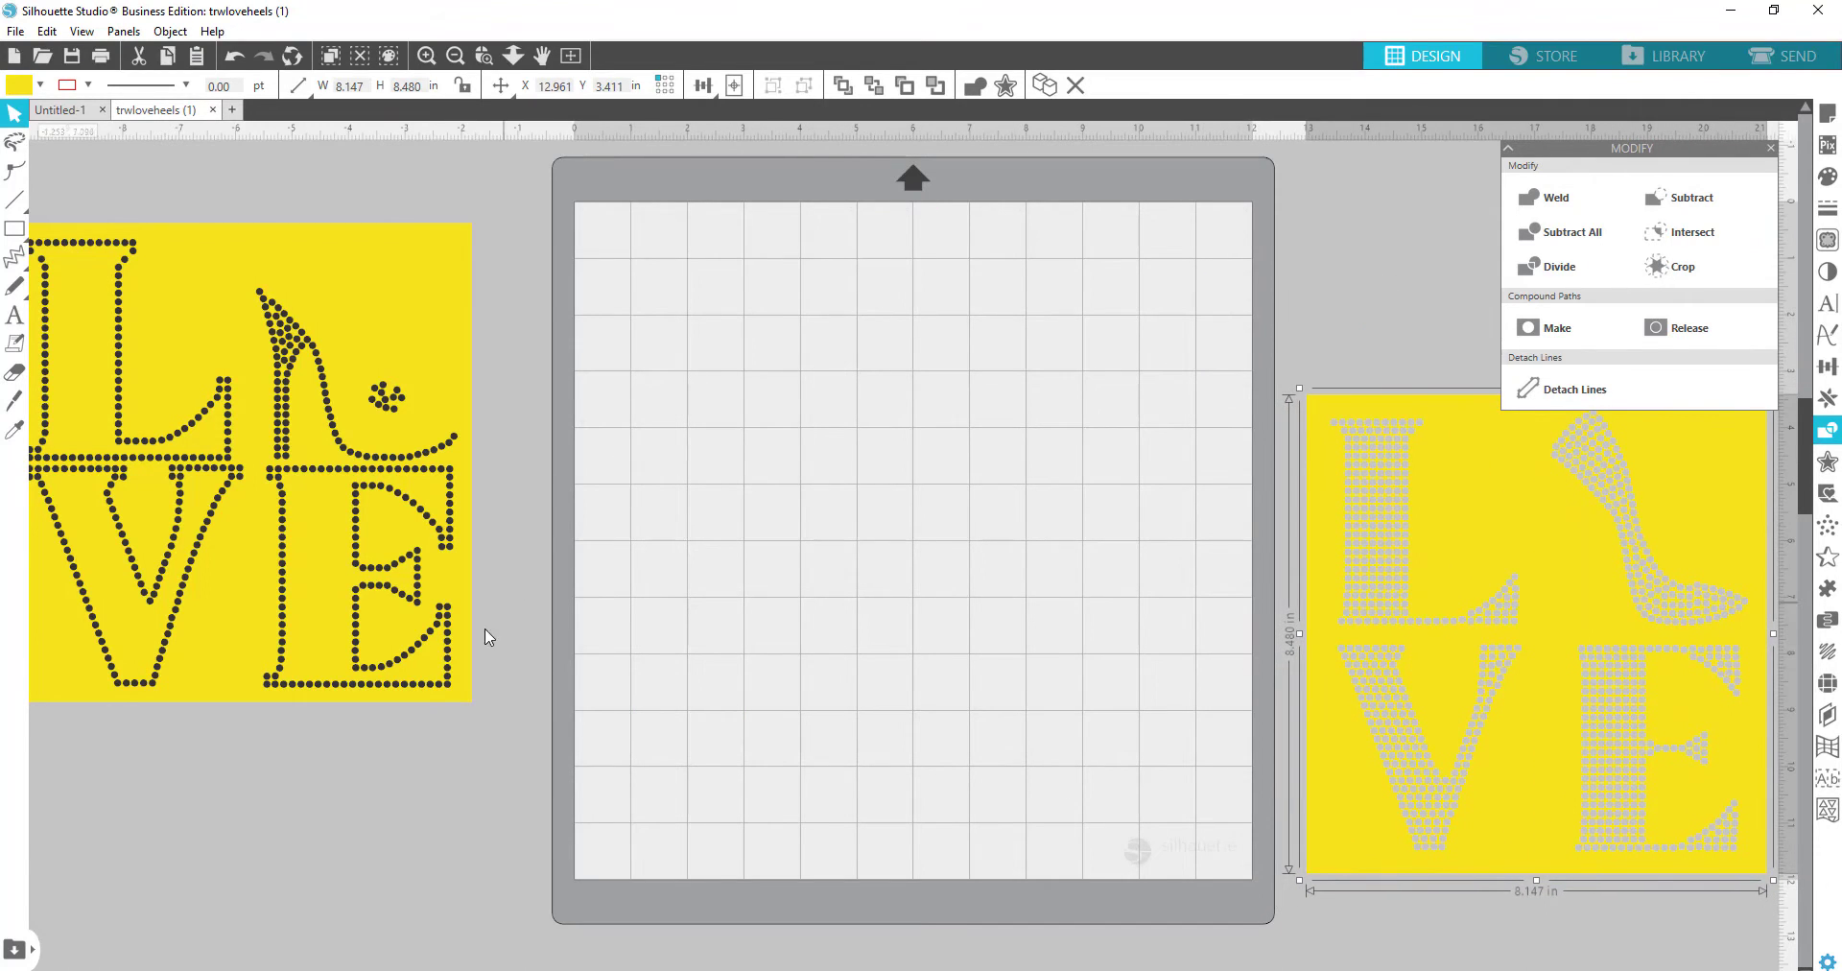
Step: Move the outlined LOVE design onto the mat and ungroup it
left_click(377, 515)
left_click_drag(377, 515, 1023, 538)
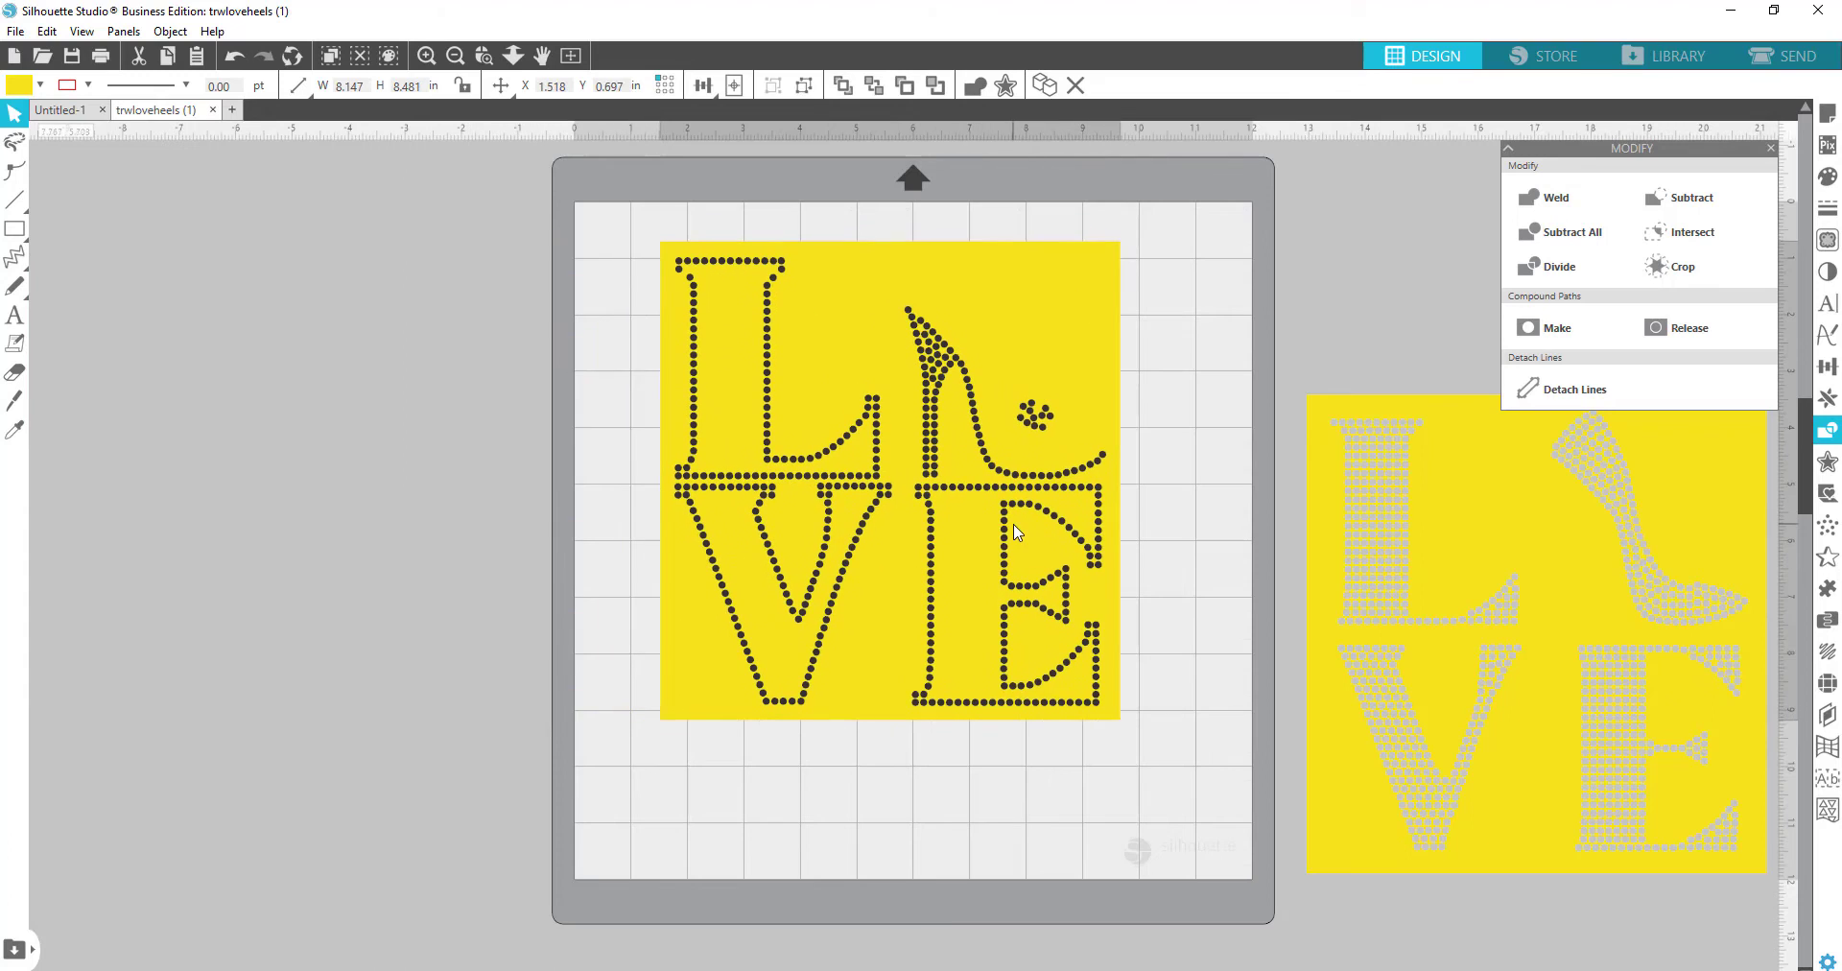
key("Escape")
right_click(1019, 350)
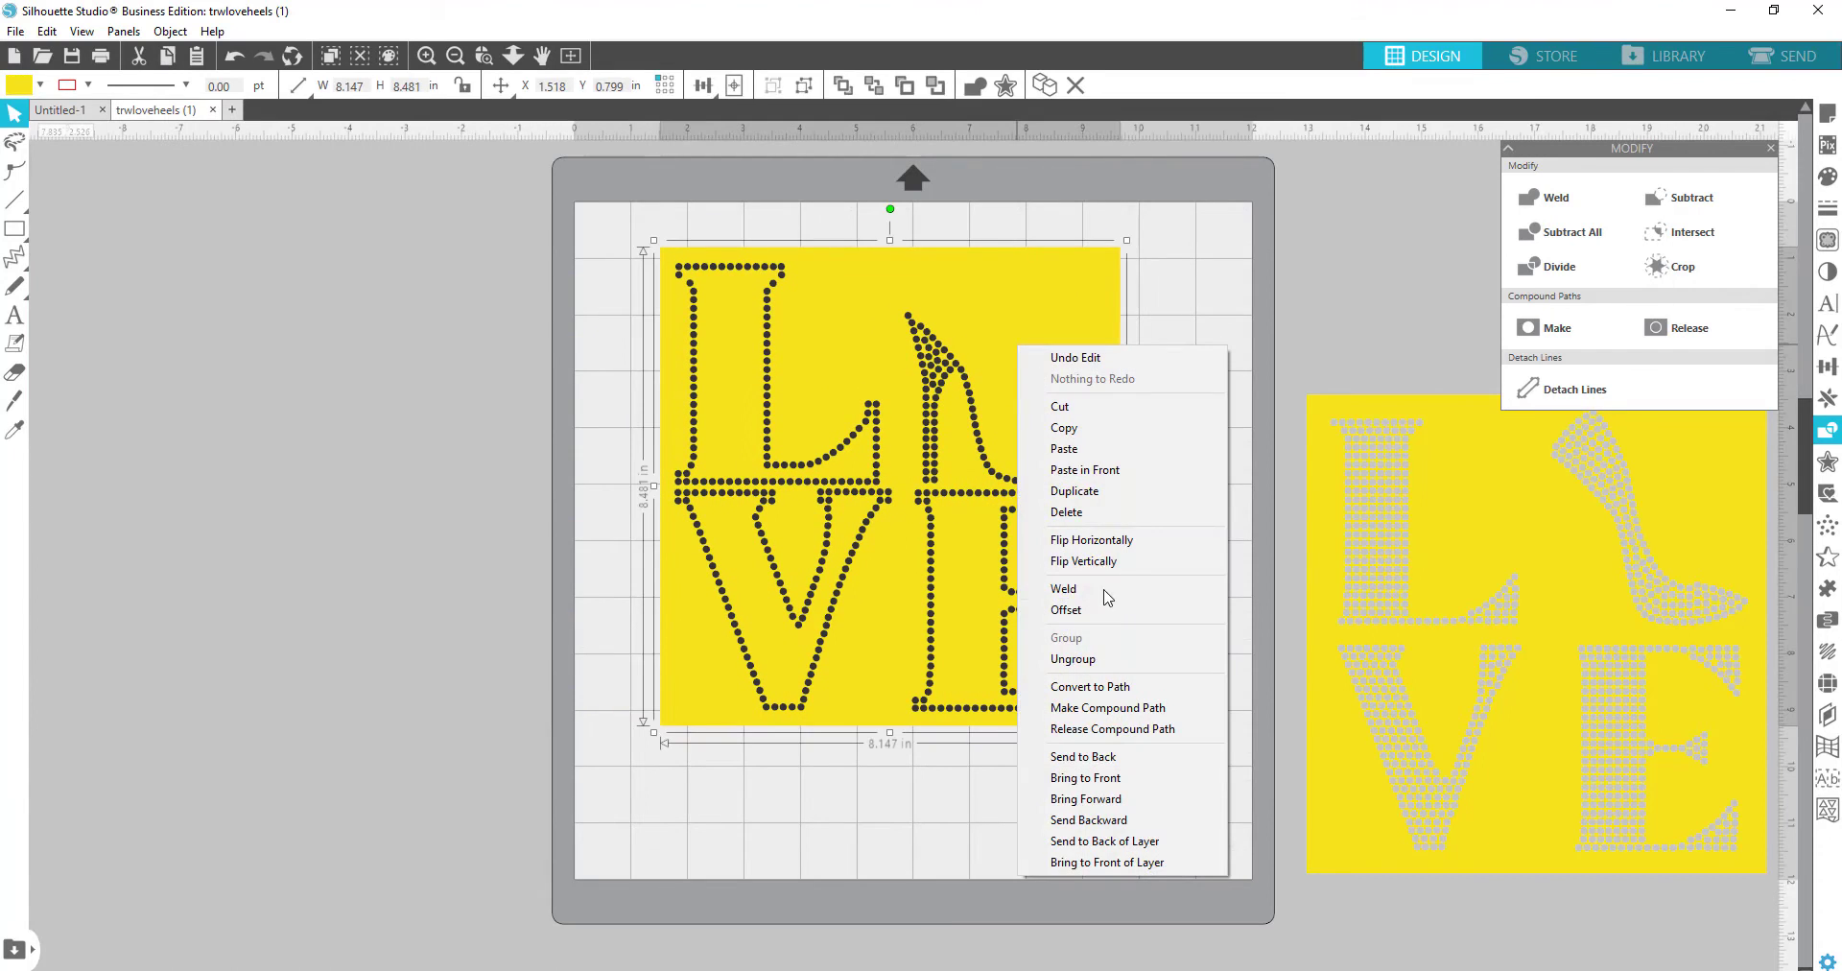
left_click(1067, 662)
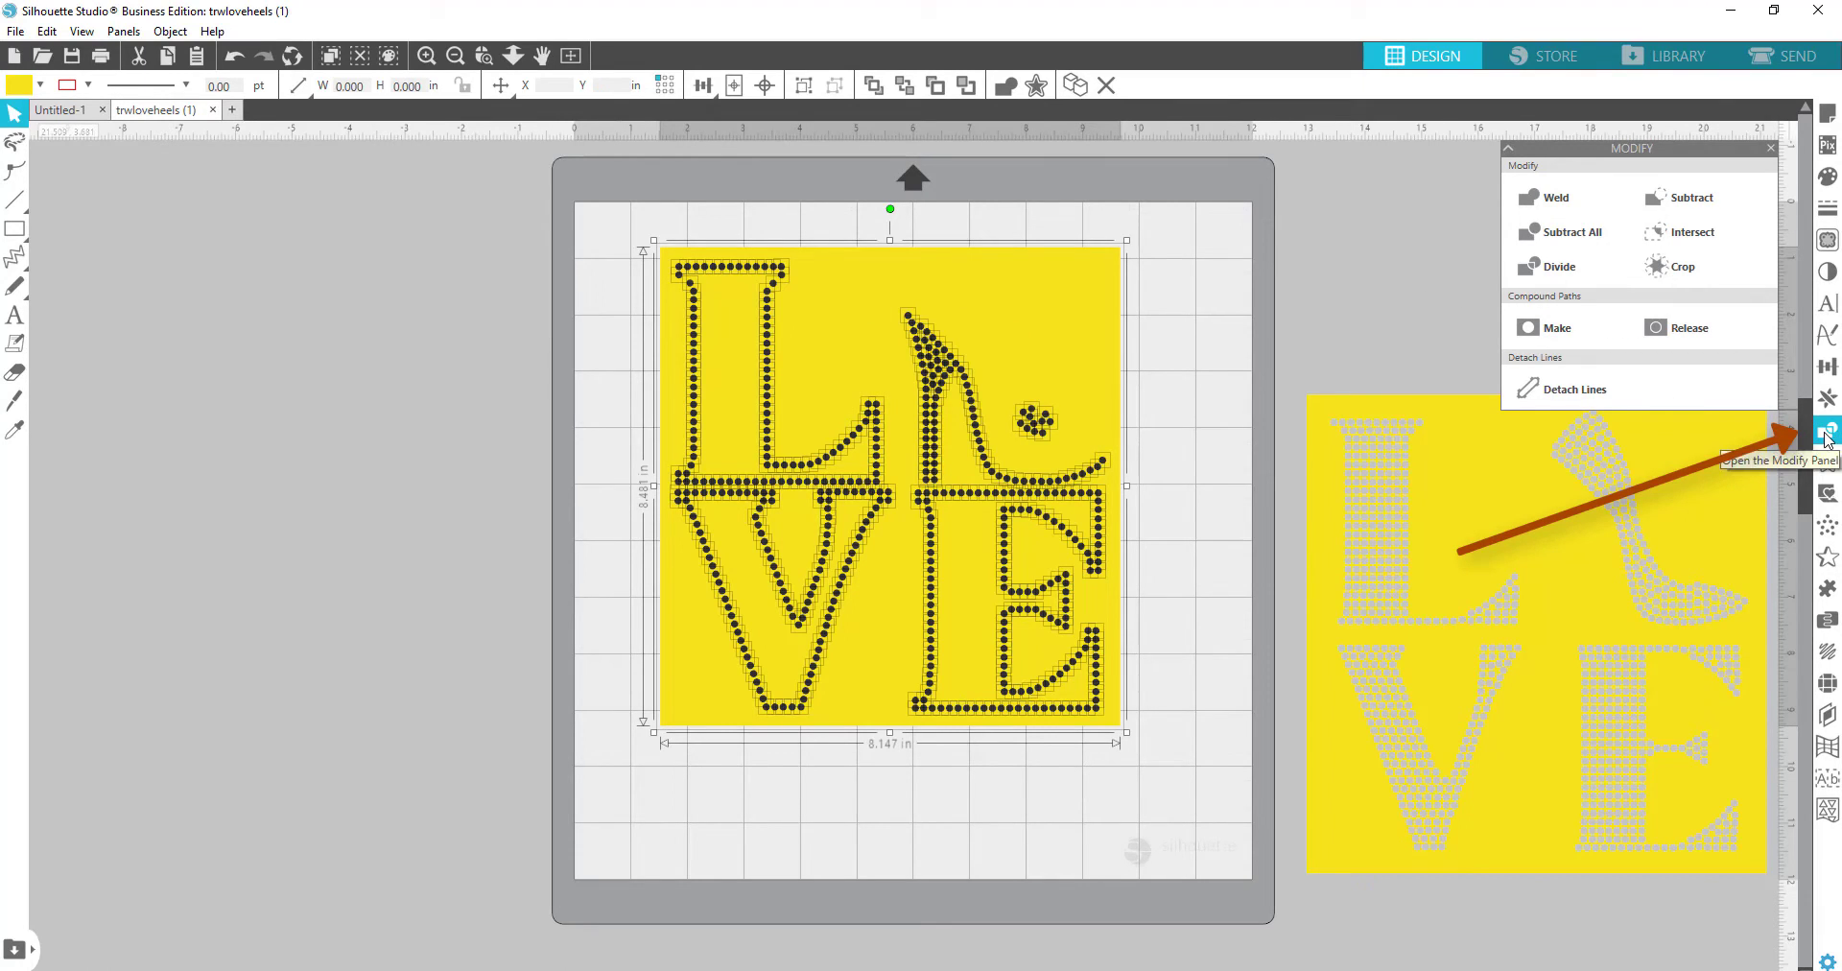
Step: Subtract its dots as holes and lay the filled stencil over it
left_click(1693, 198)
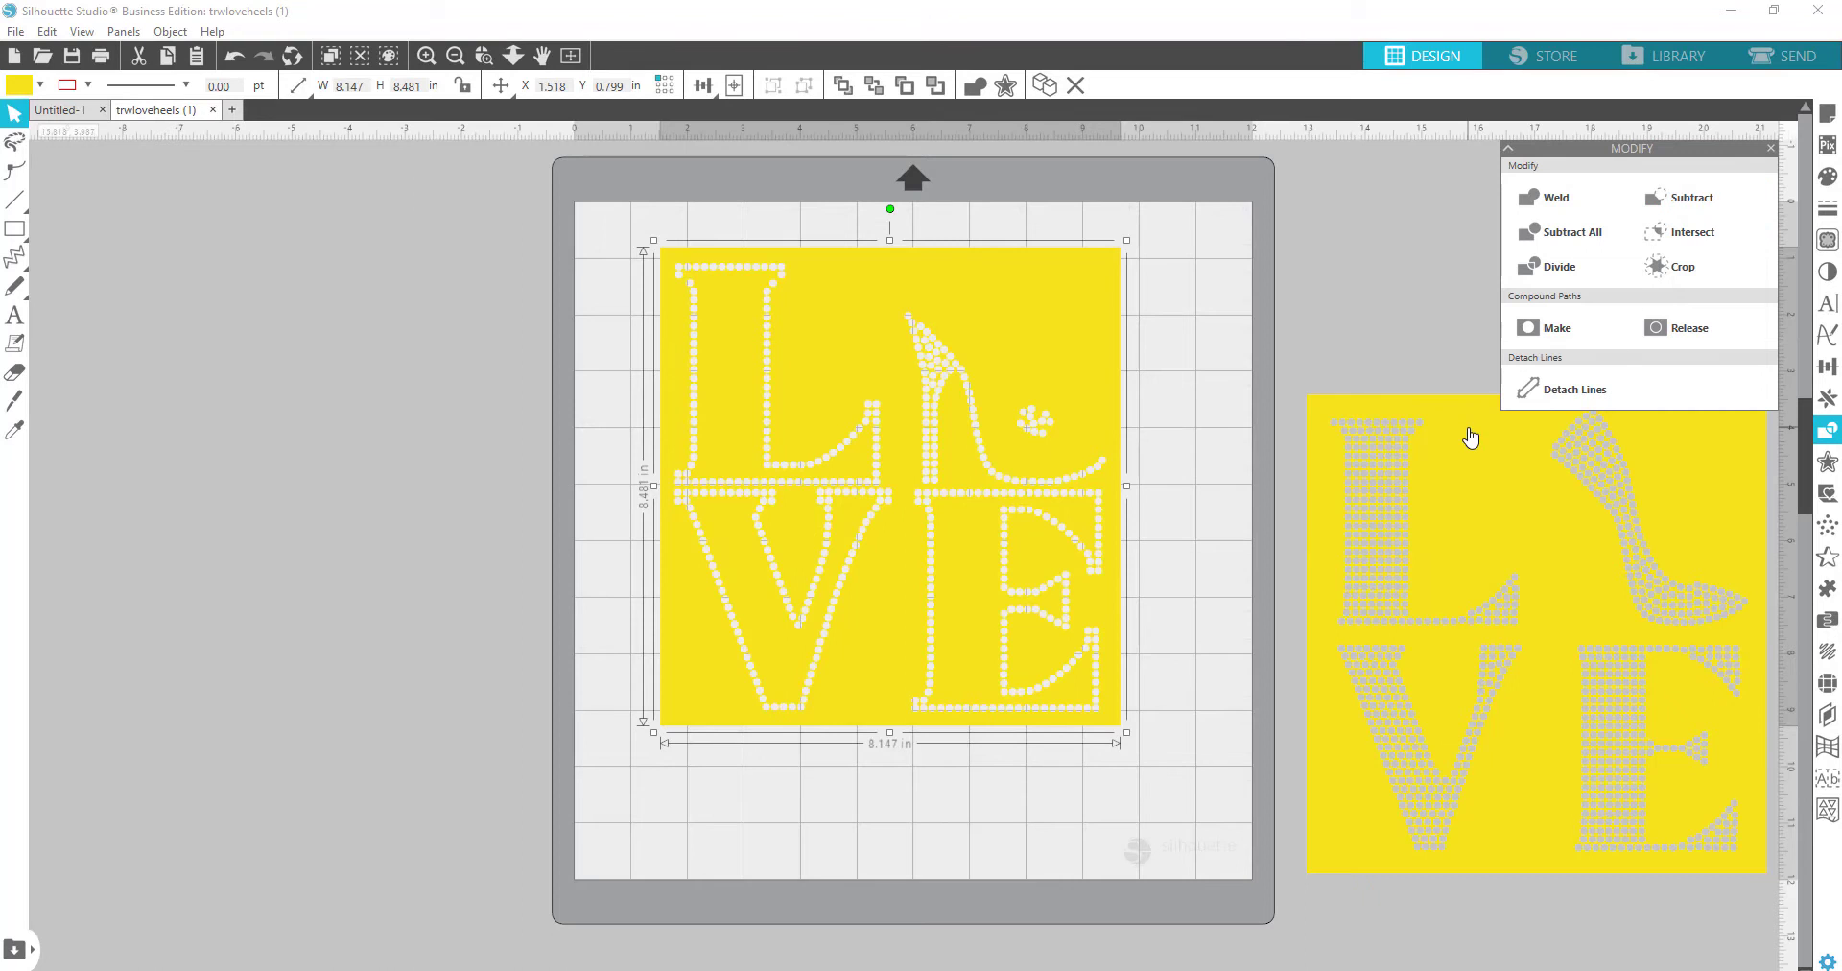
left_click_drag(1471, 438, 833, 339)
key("Escape")
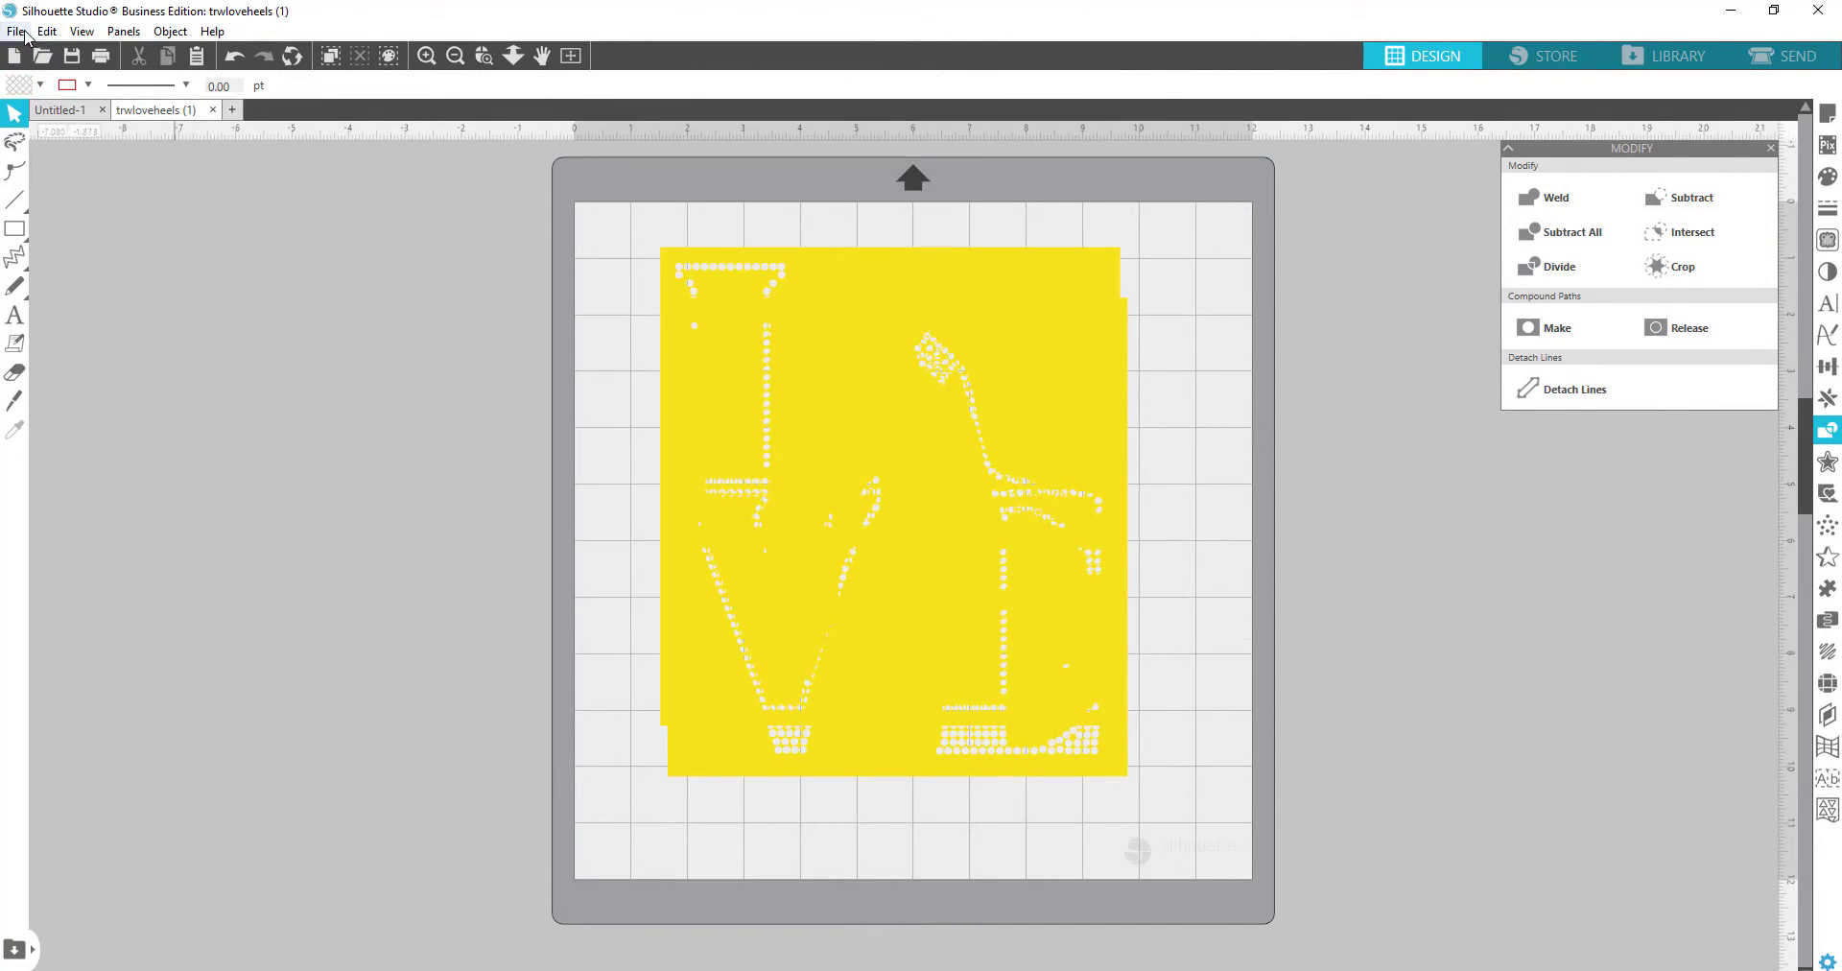
Step: Save the LOVE template to the hard drive as SVG, overwriting trwloveheels 8.147.svg, then switch to Cricut
left_click(21, 32)
mouse_move(73, 191)
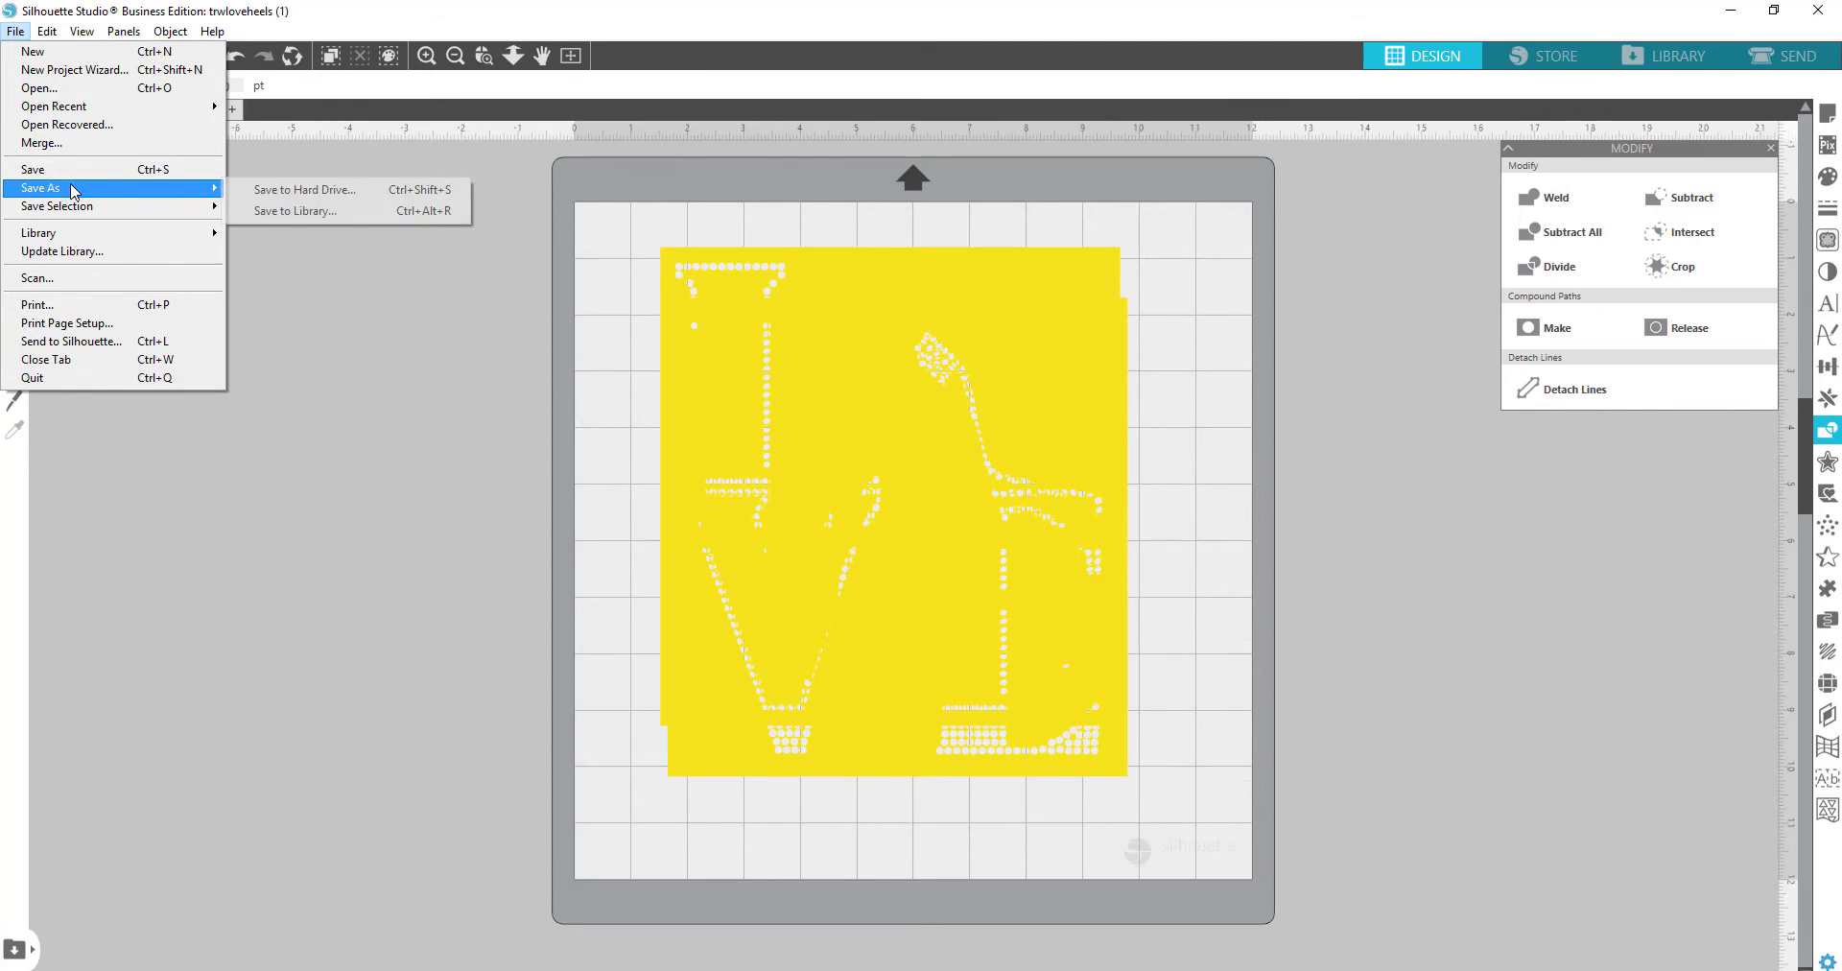
left_click(317, 190)
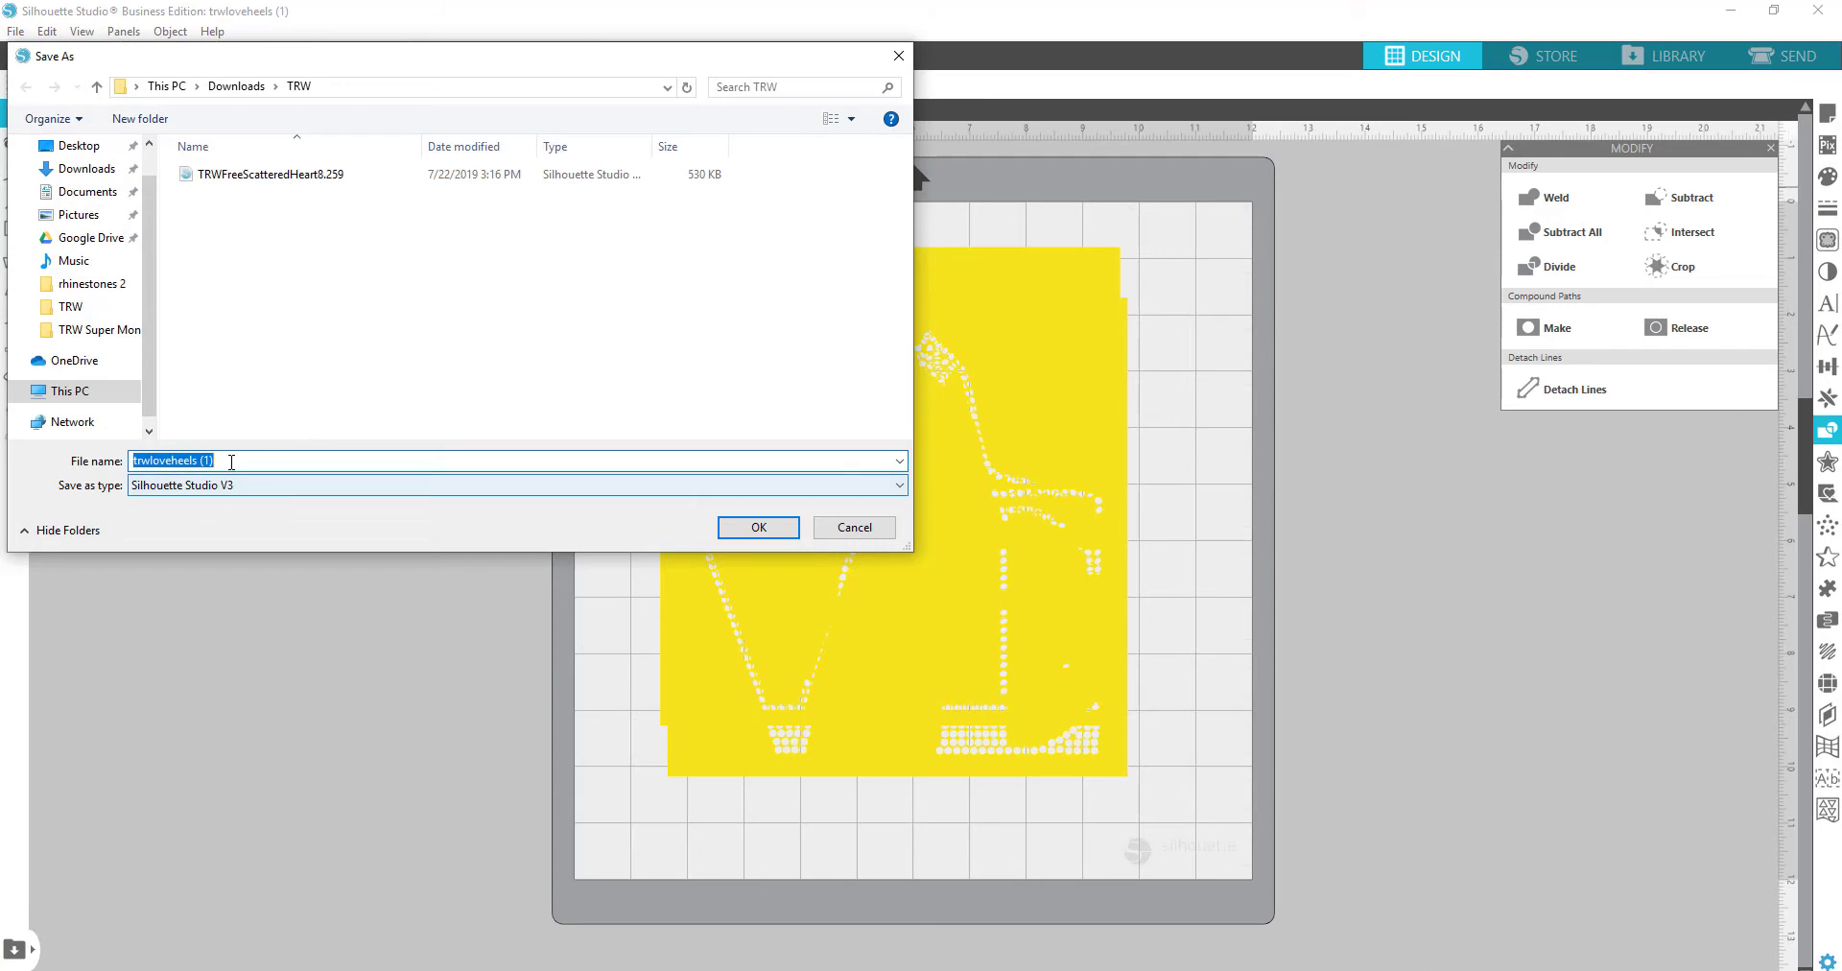
left_click(235, 462)
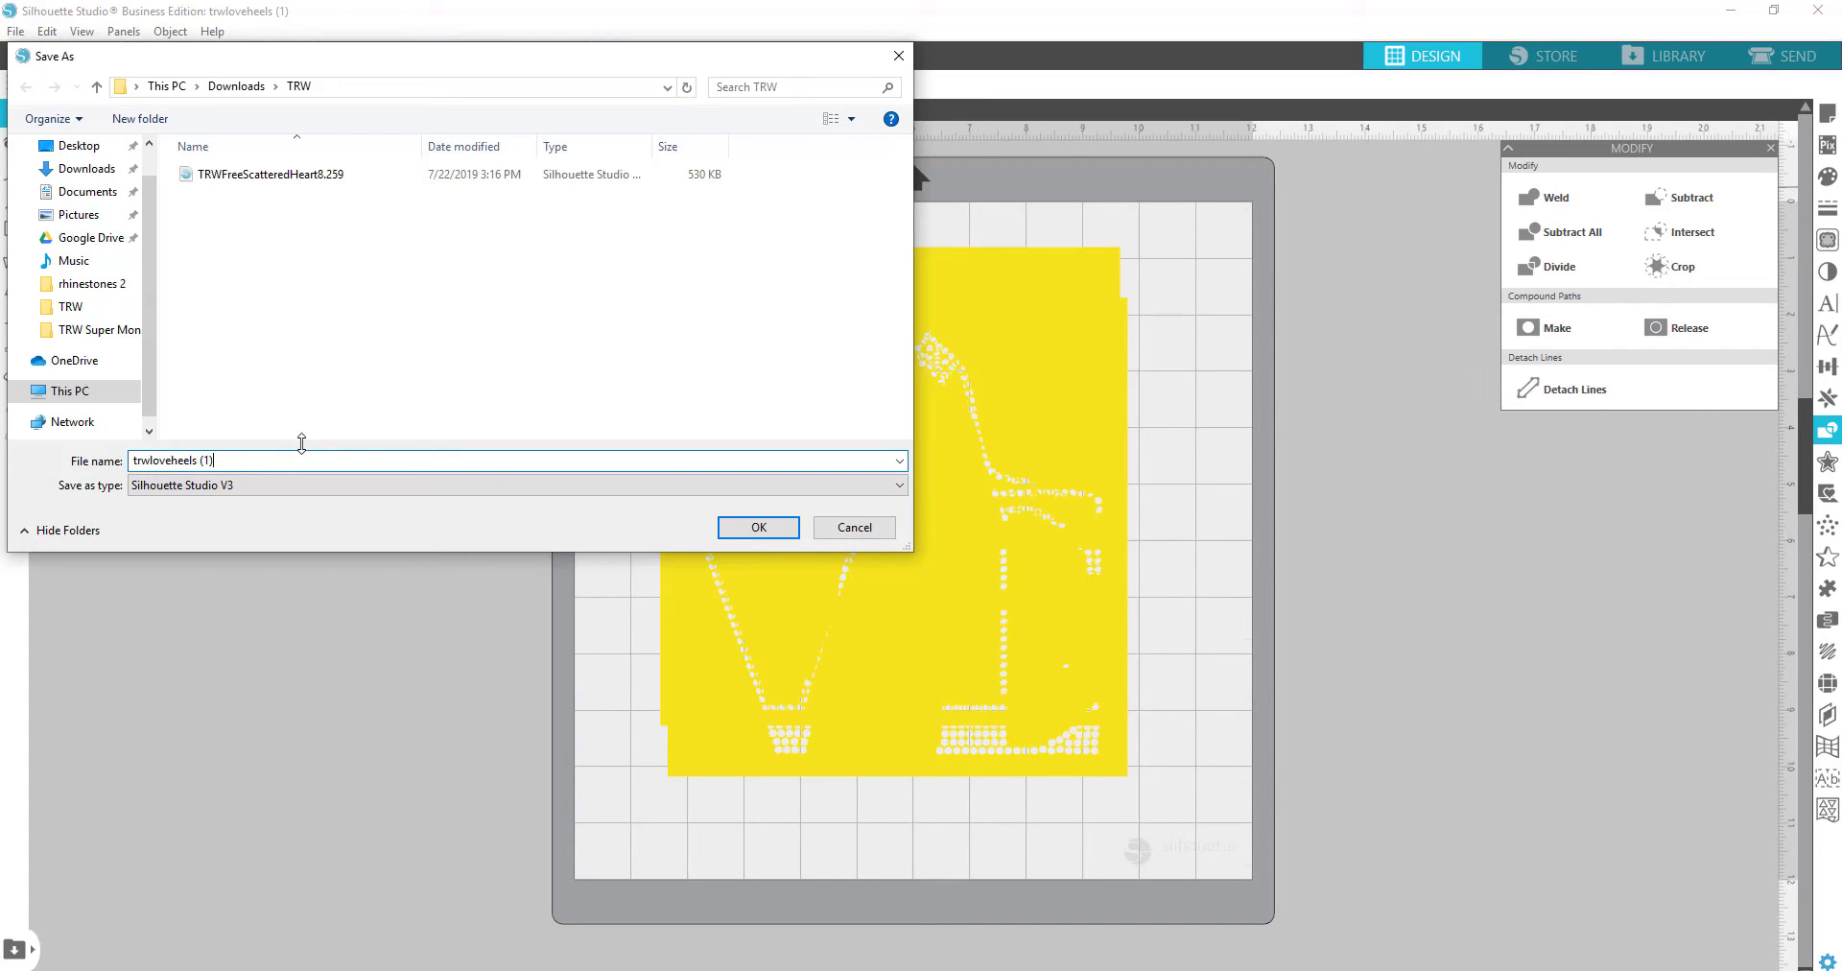
key("BackSpace")
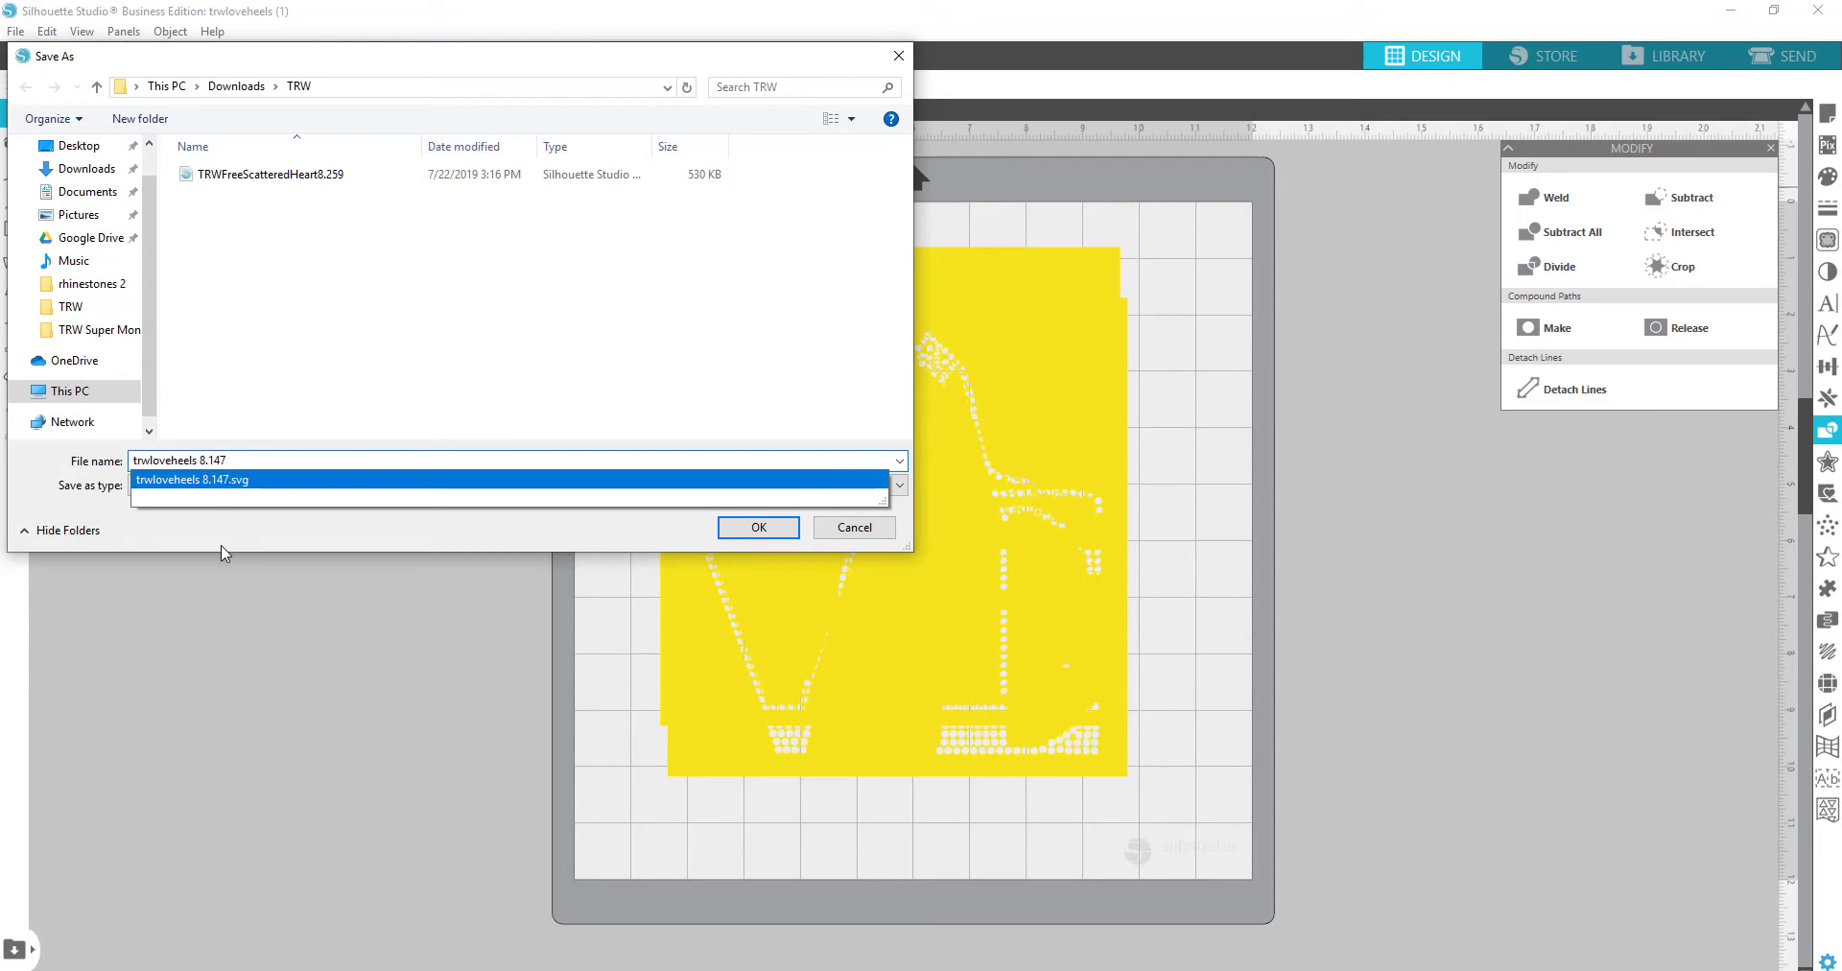
left_click(203, 488)
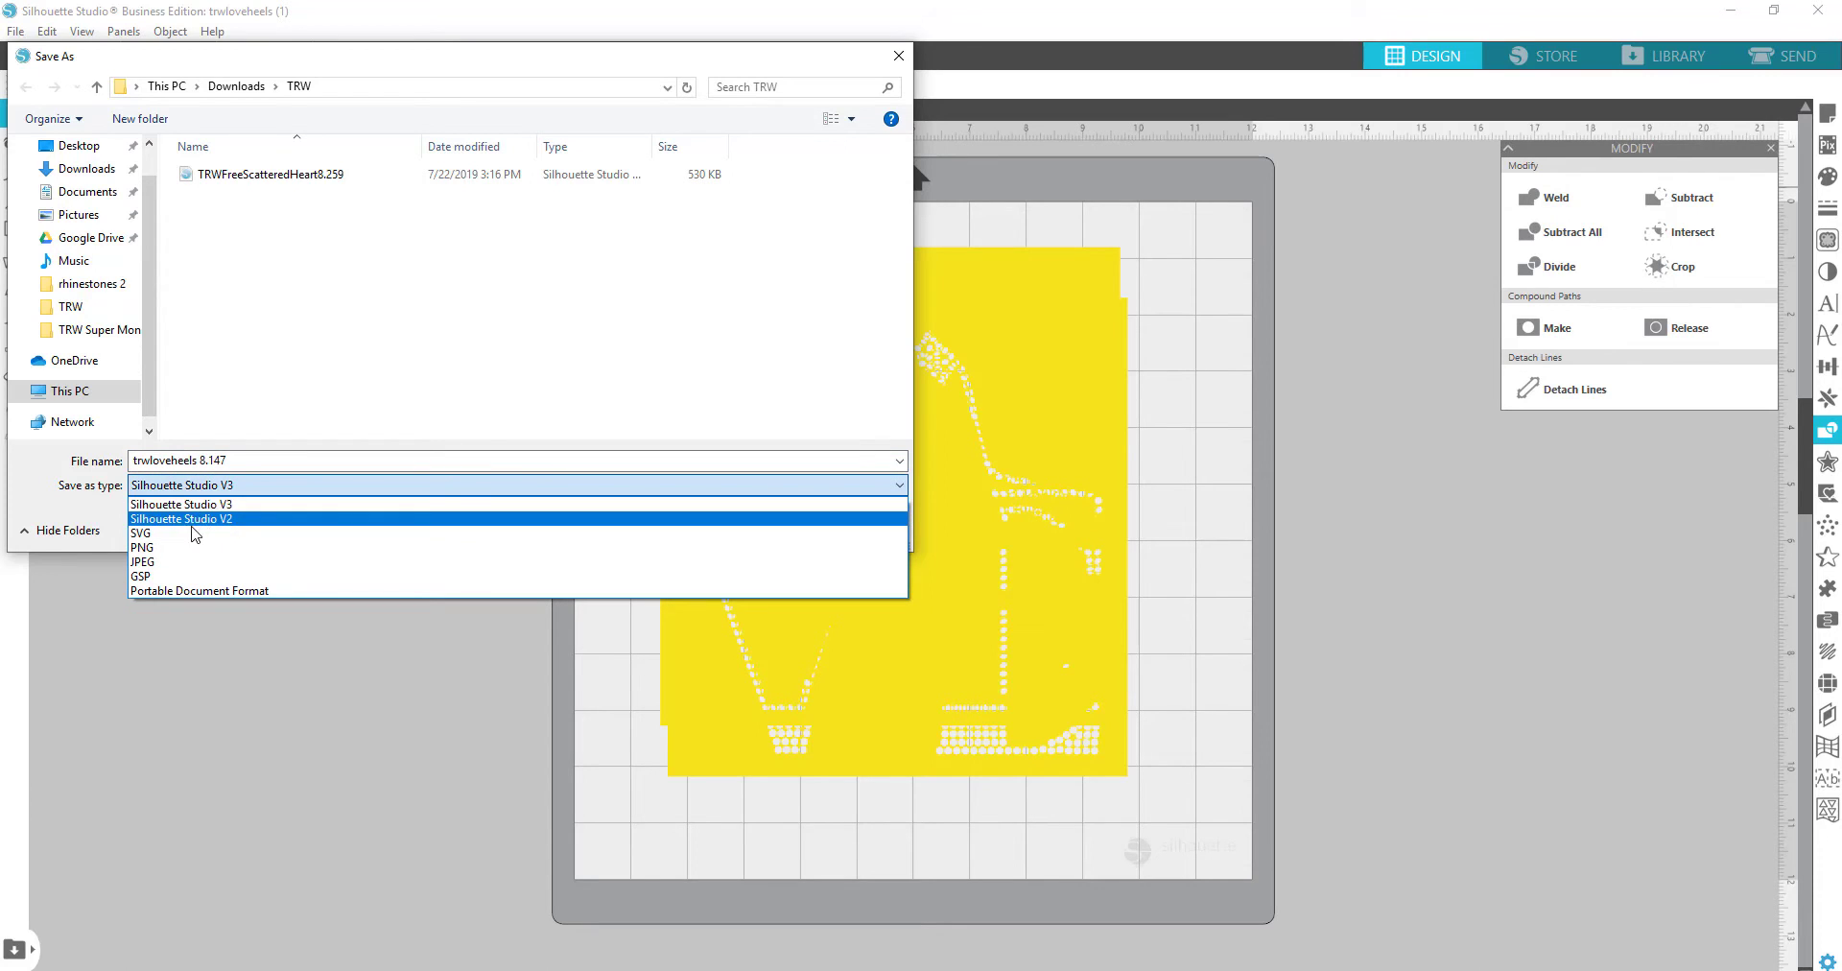
left_click(175, 536)
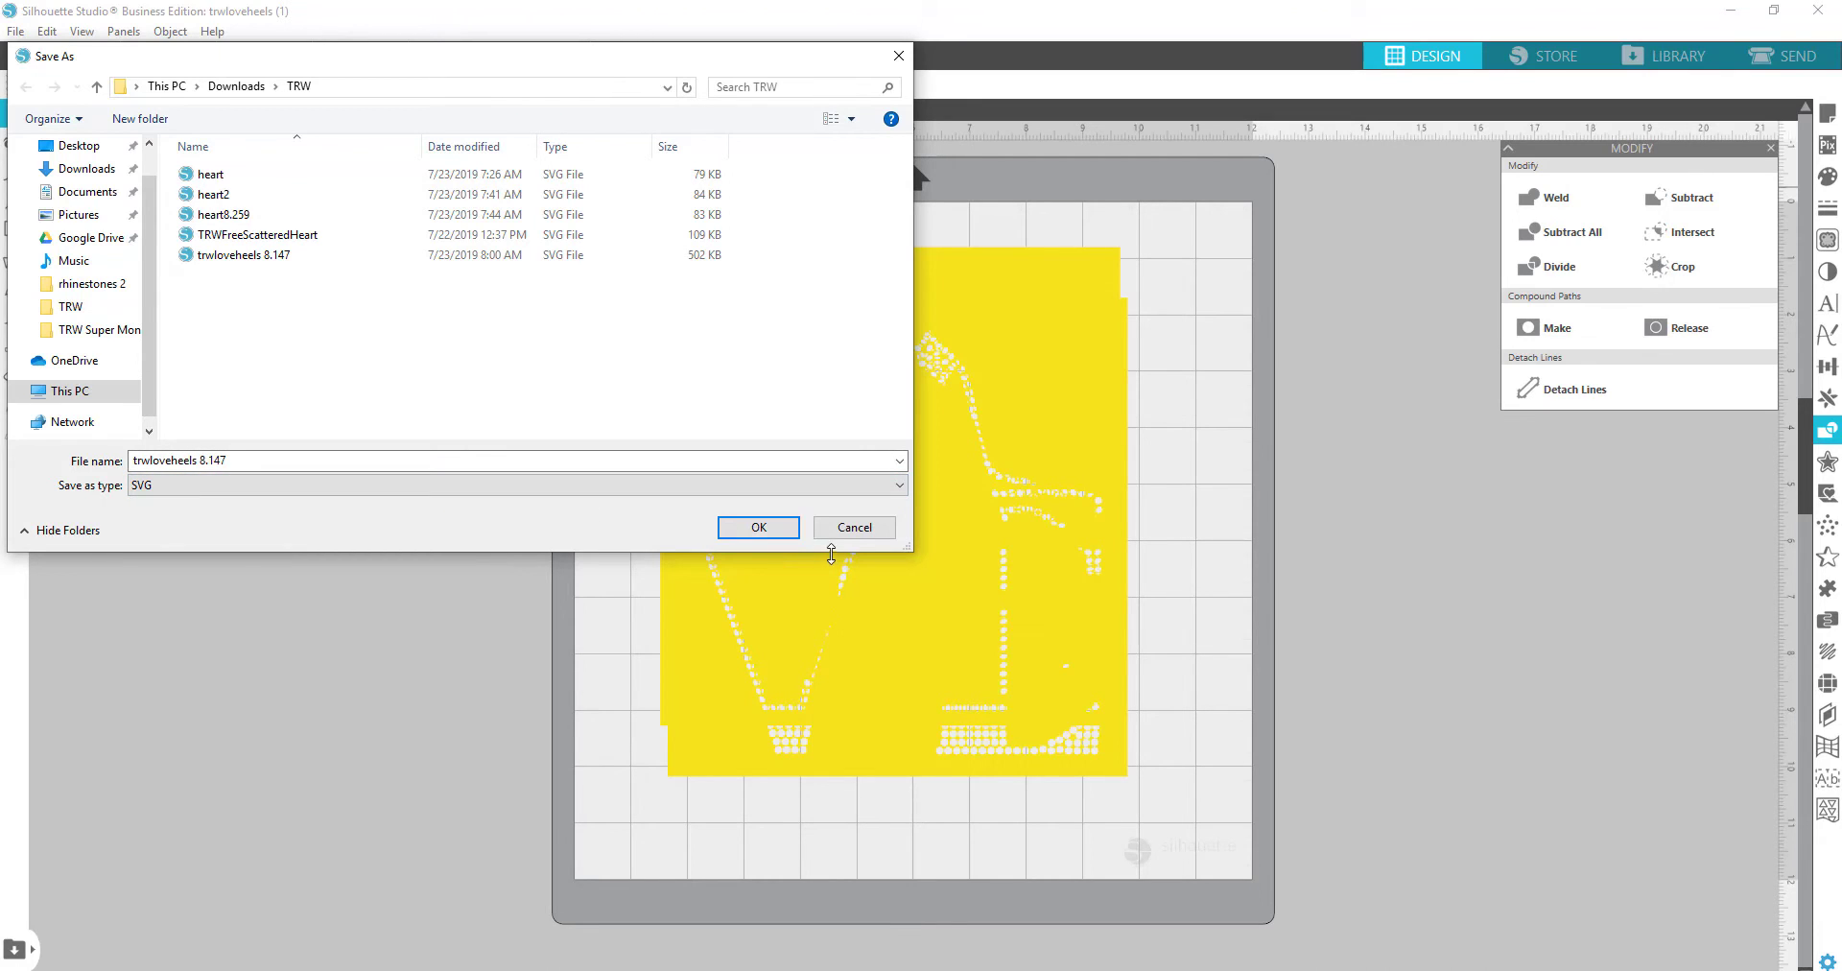
left_click(770, 530)
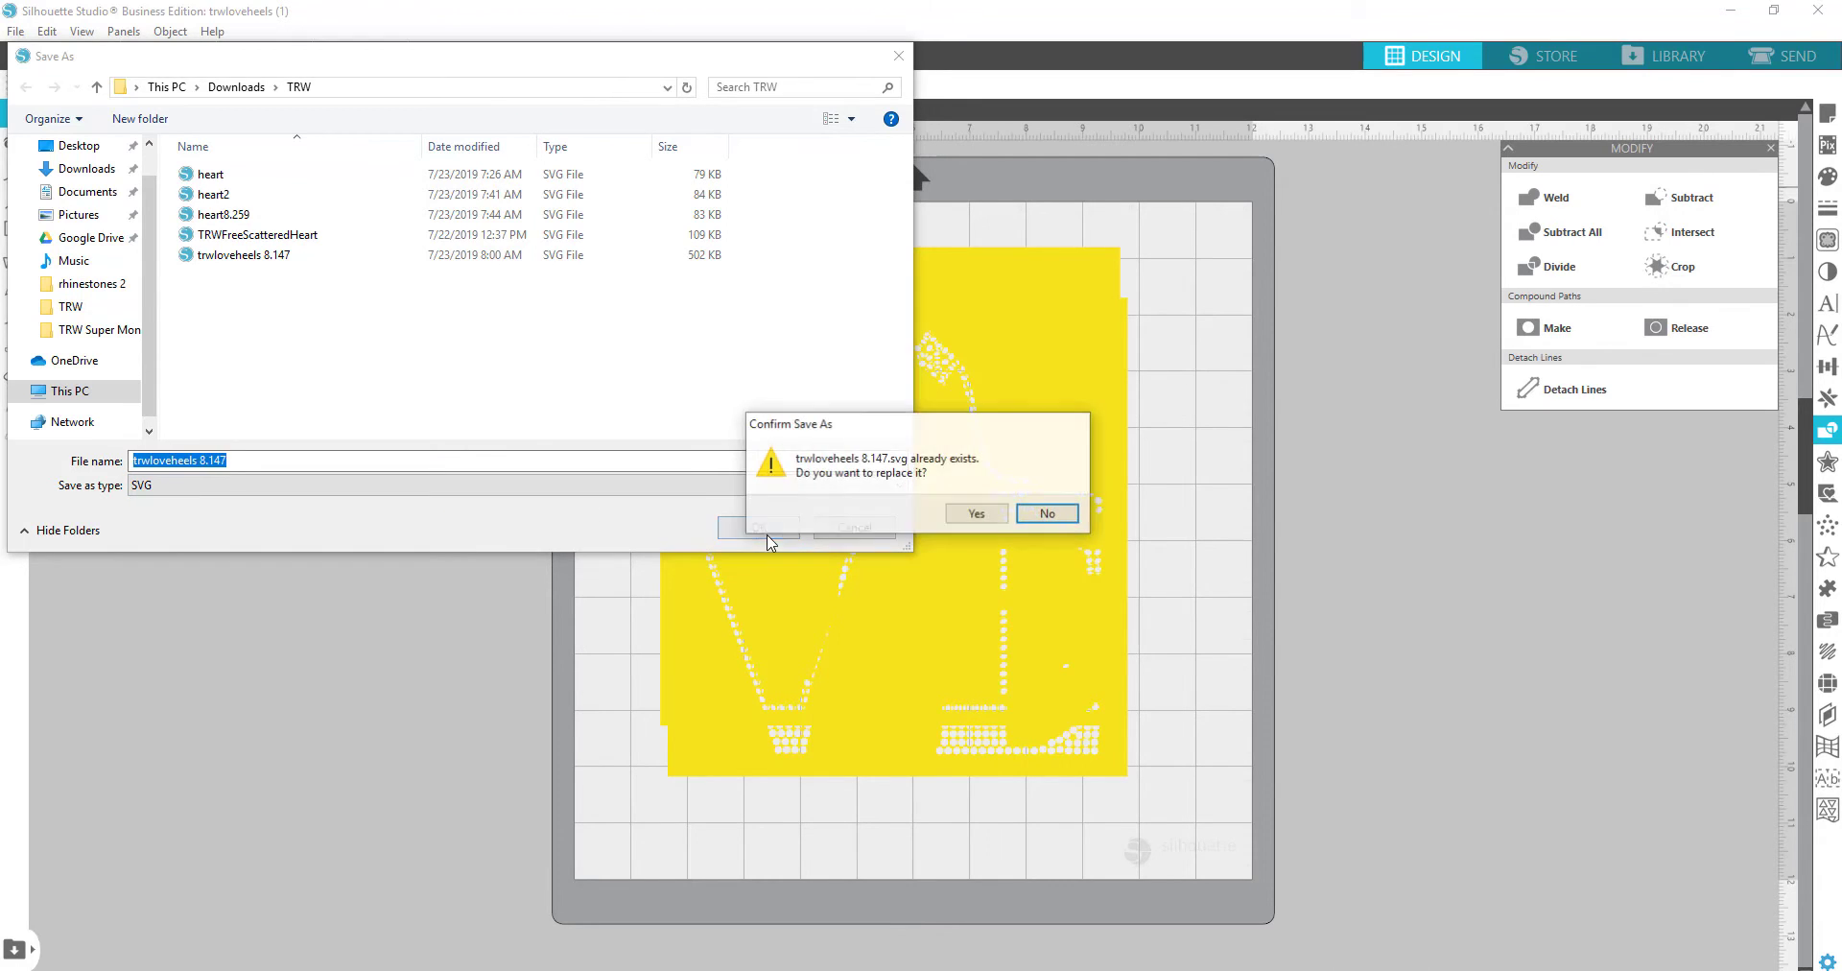
left_click(981, 516)
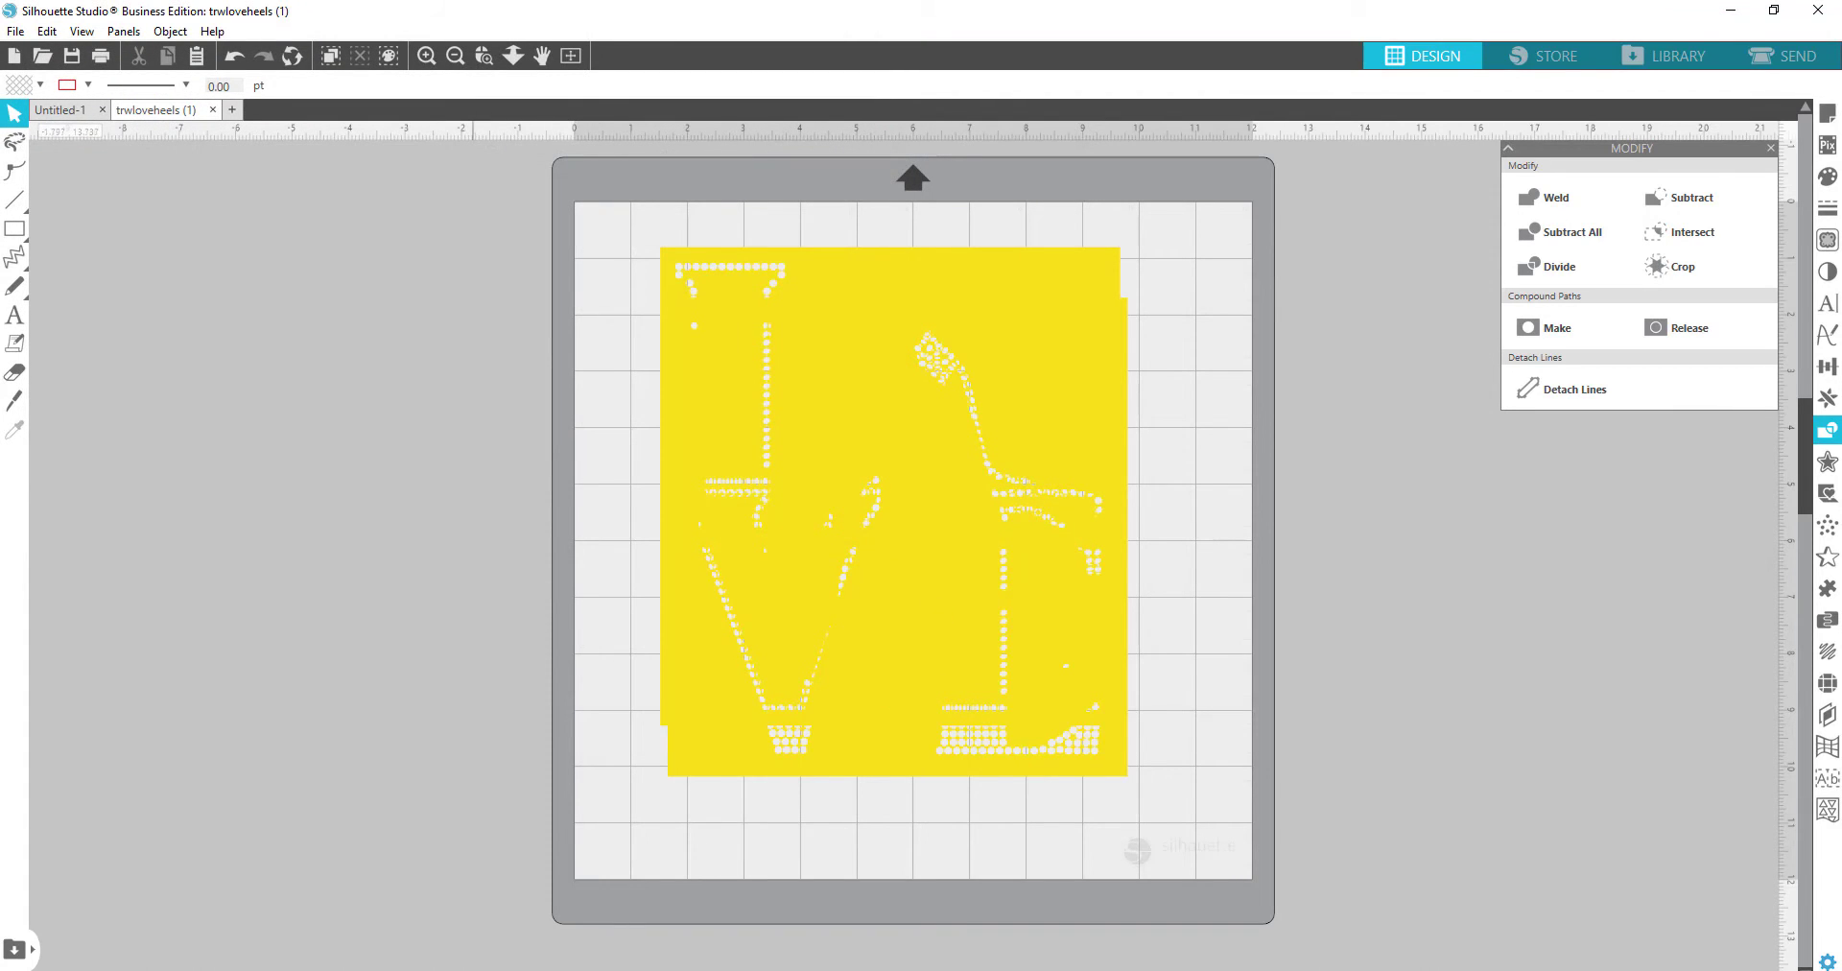
key("alt+Tab")
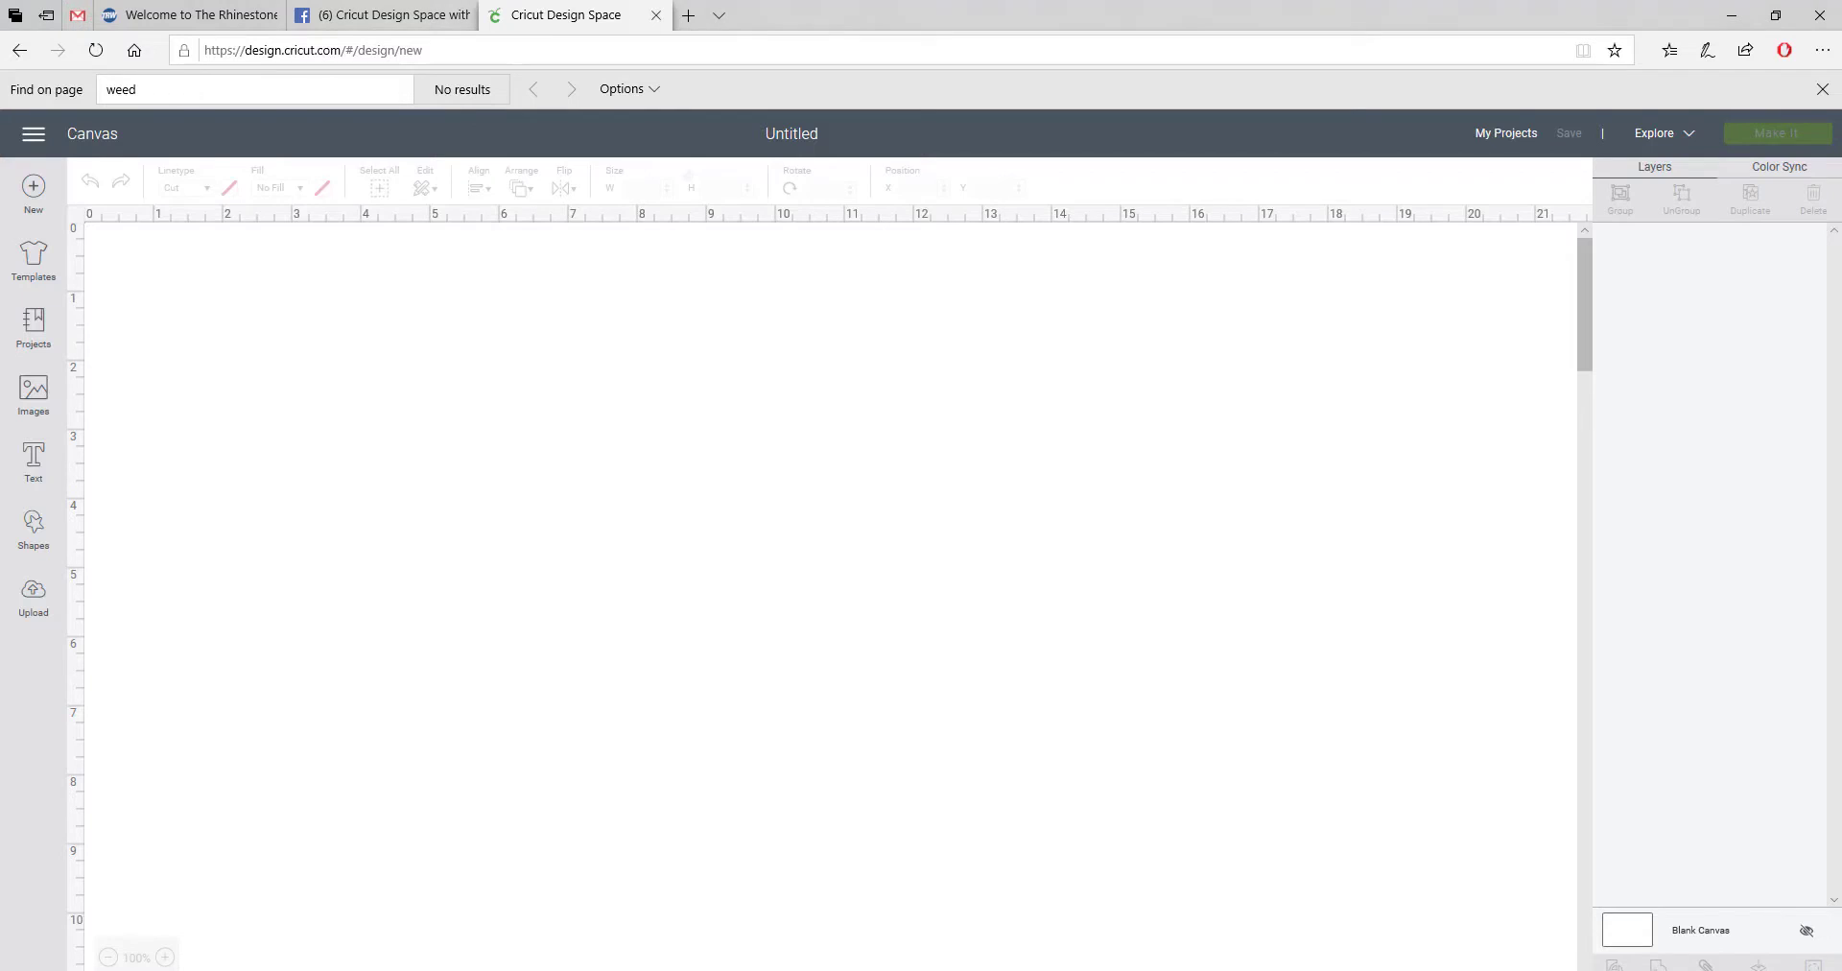
Step: Upload trwloveheels 8.147.svg to Cricut Design Space and insert it onto the canvas
left_click(39, 607)
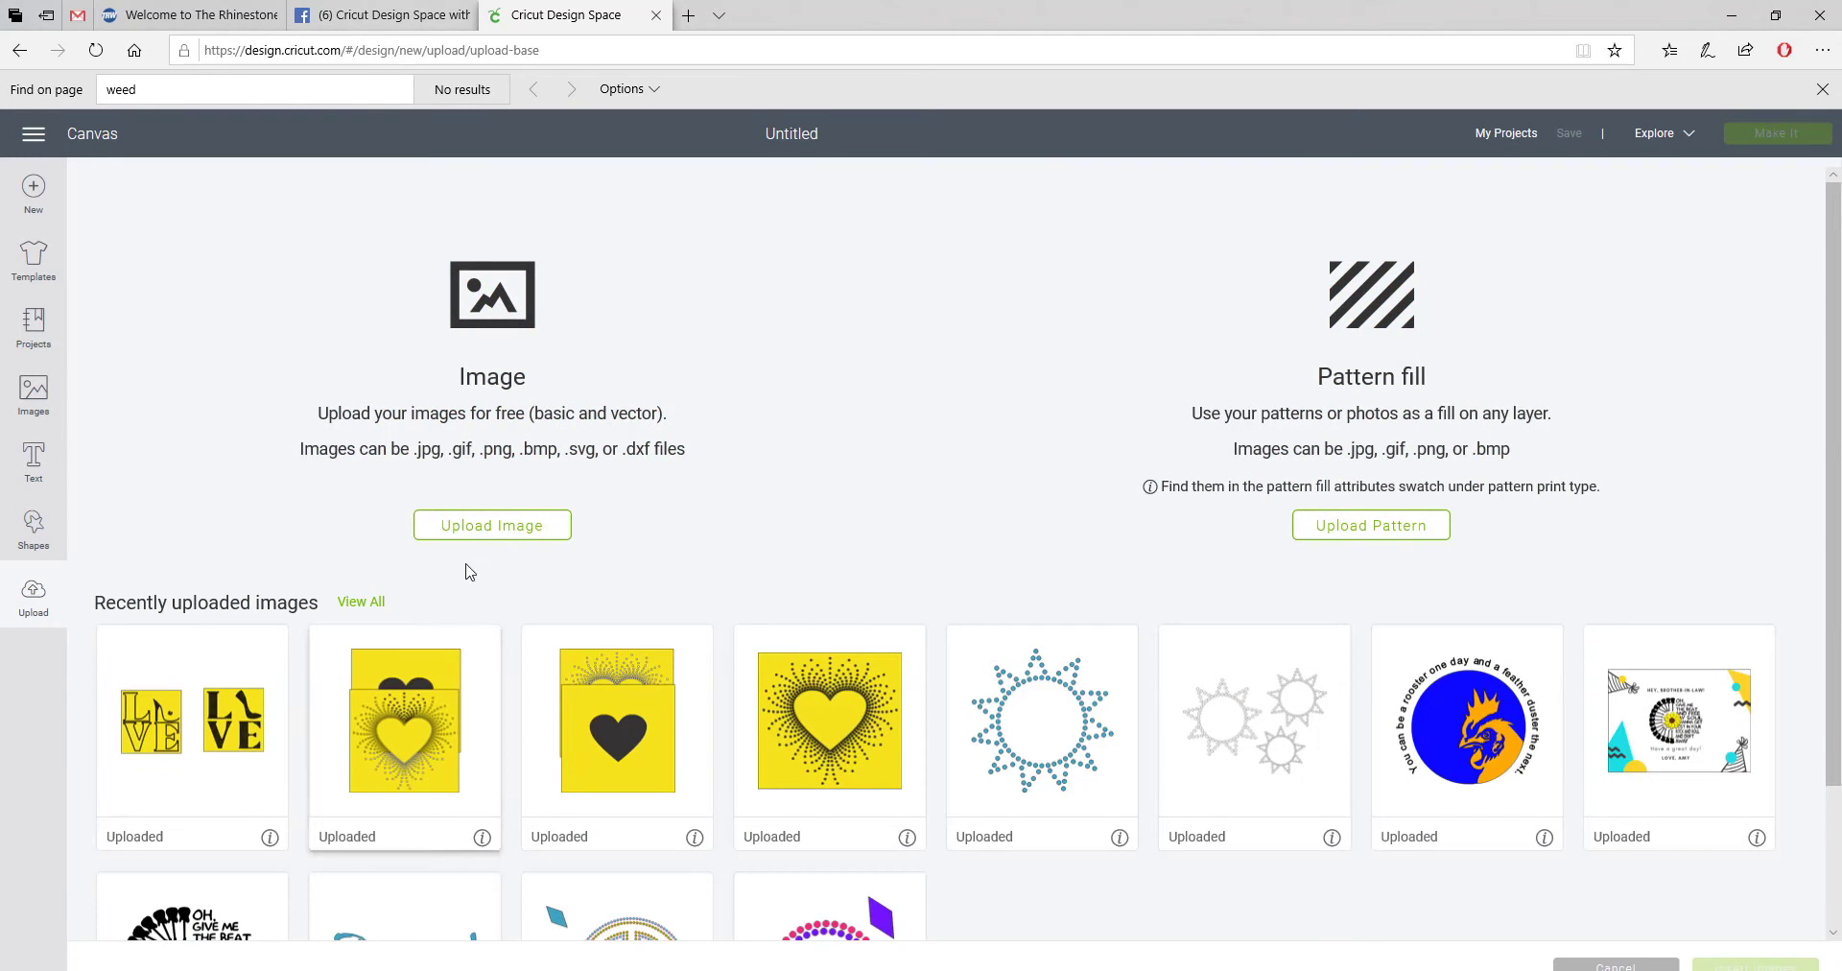
left_click(500, 535)
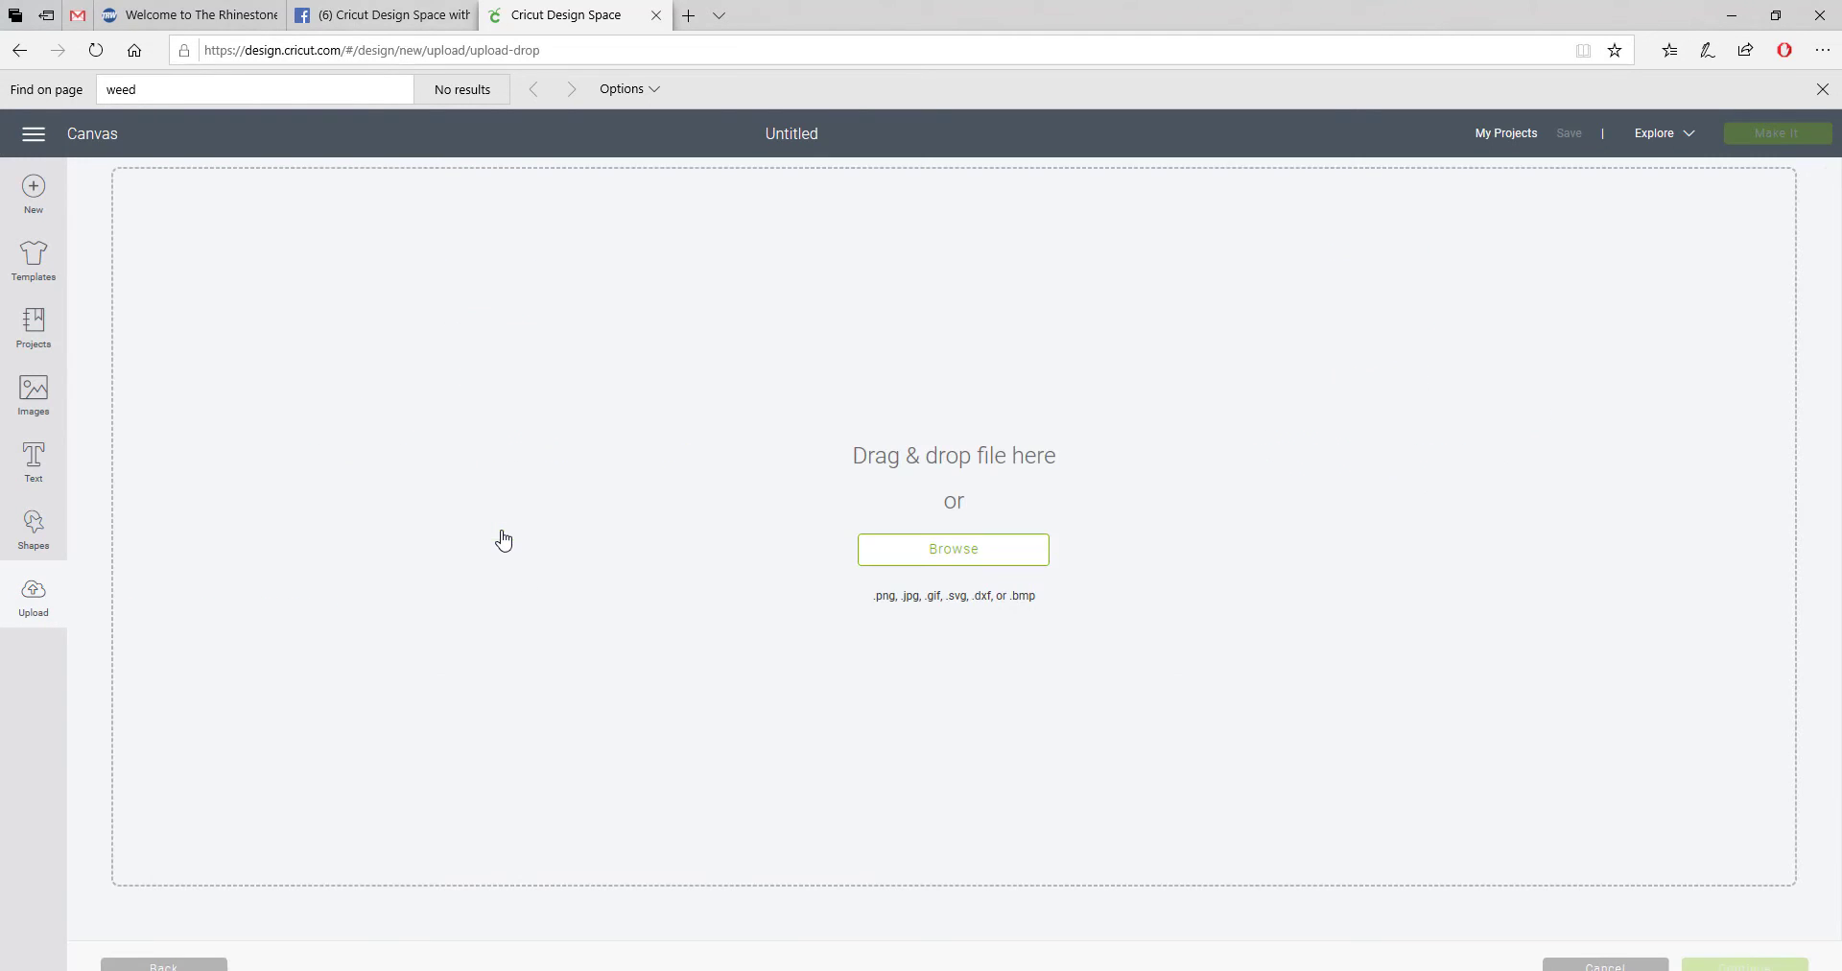
left_click(971, 563)
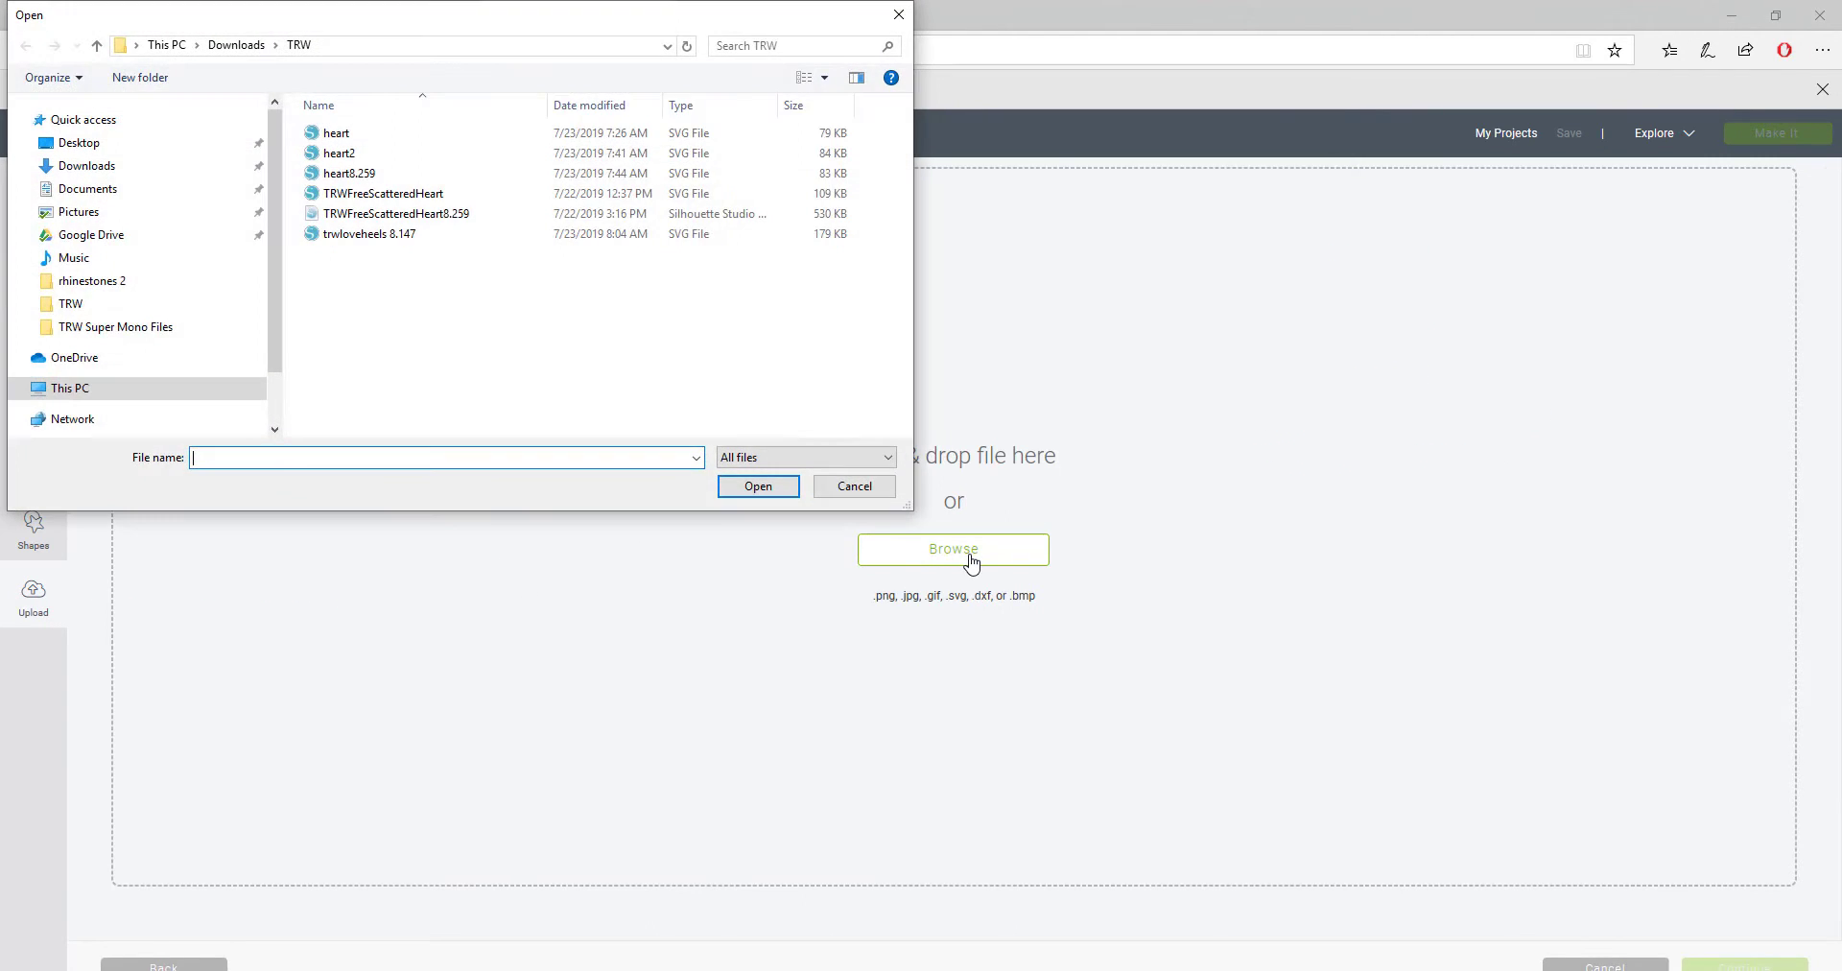
left_click(376, 238)
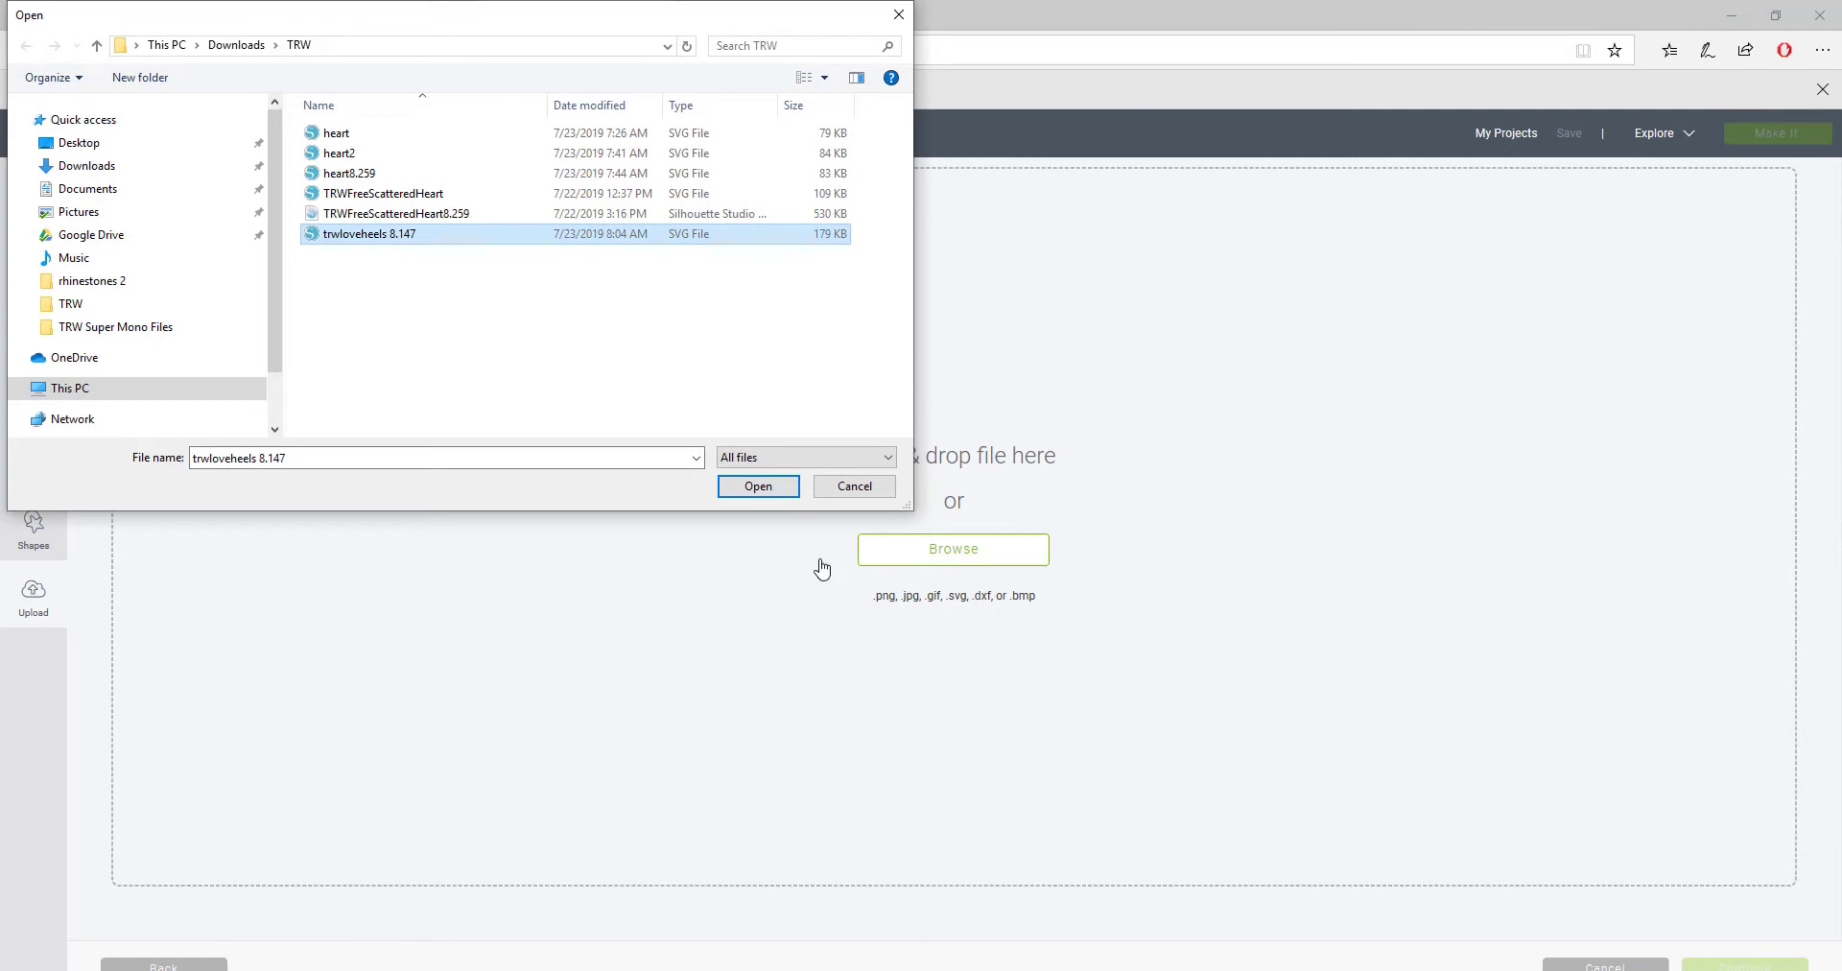
left_click(767, 489)
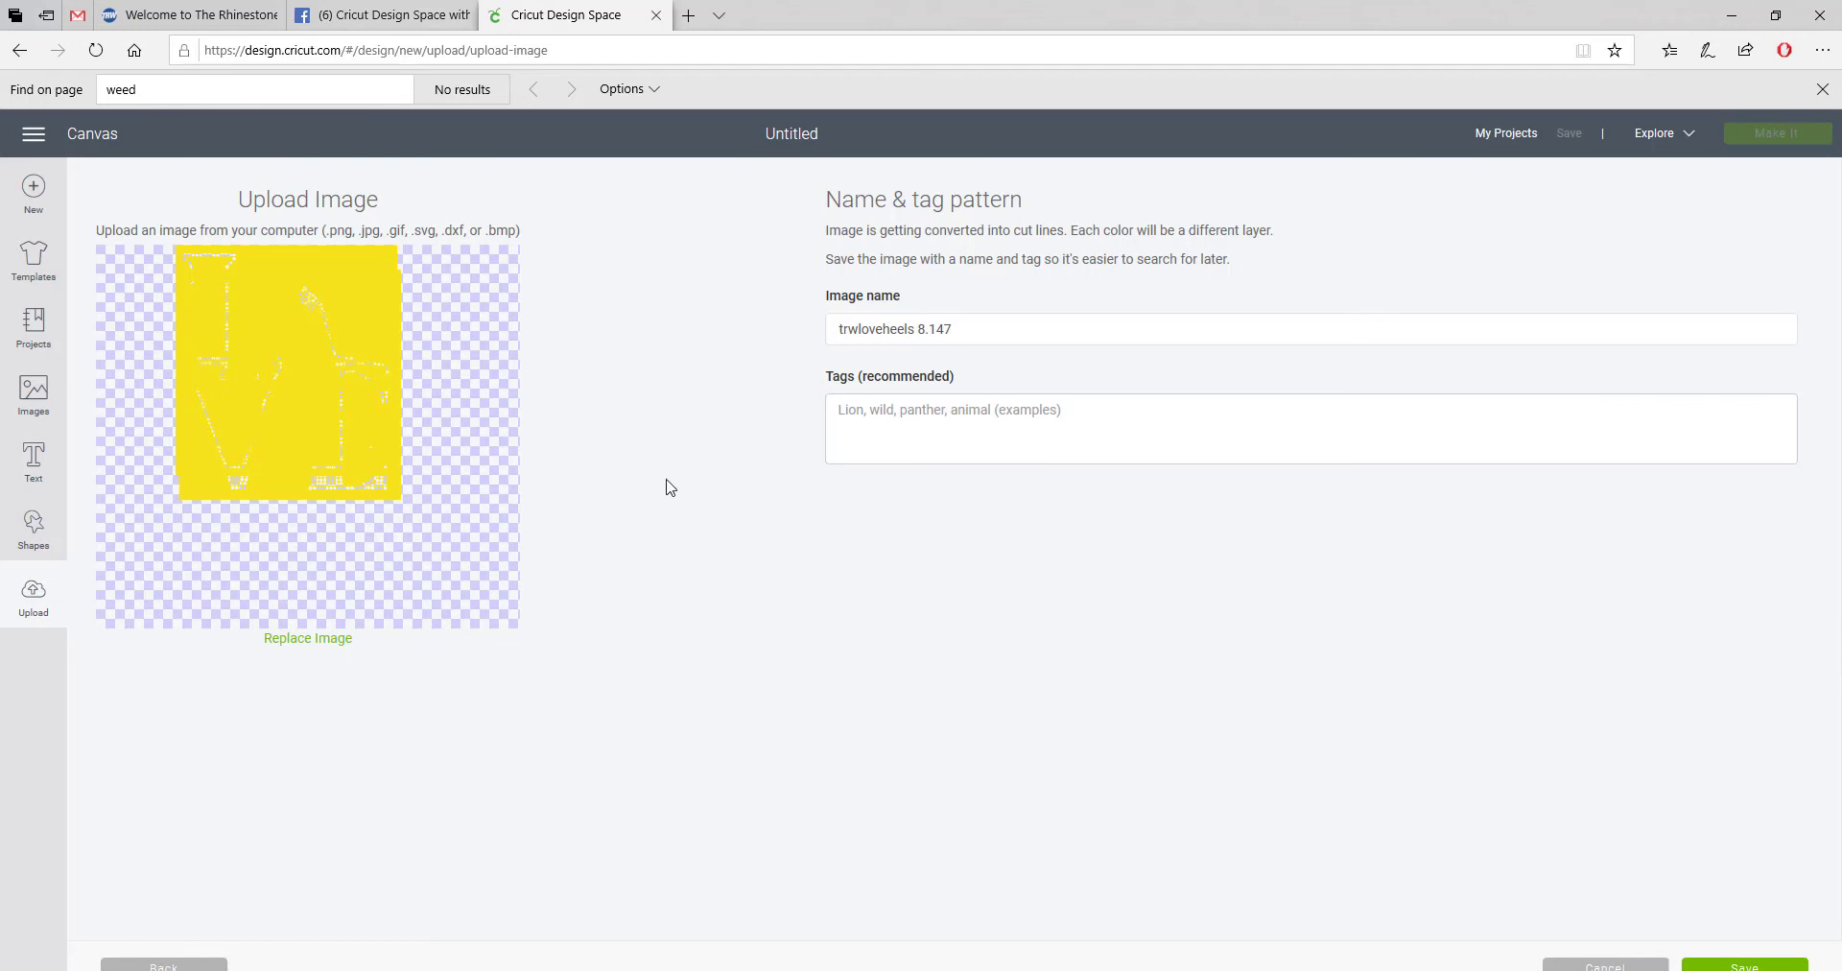
left_click(1748, 965)
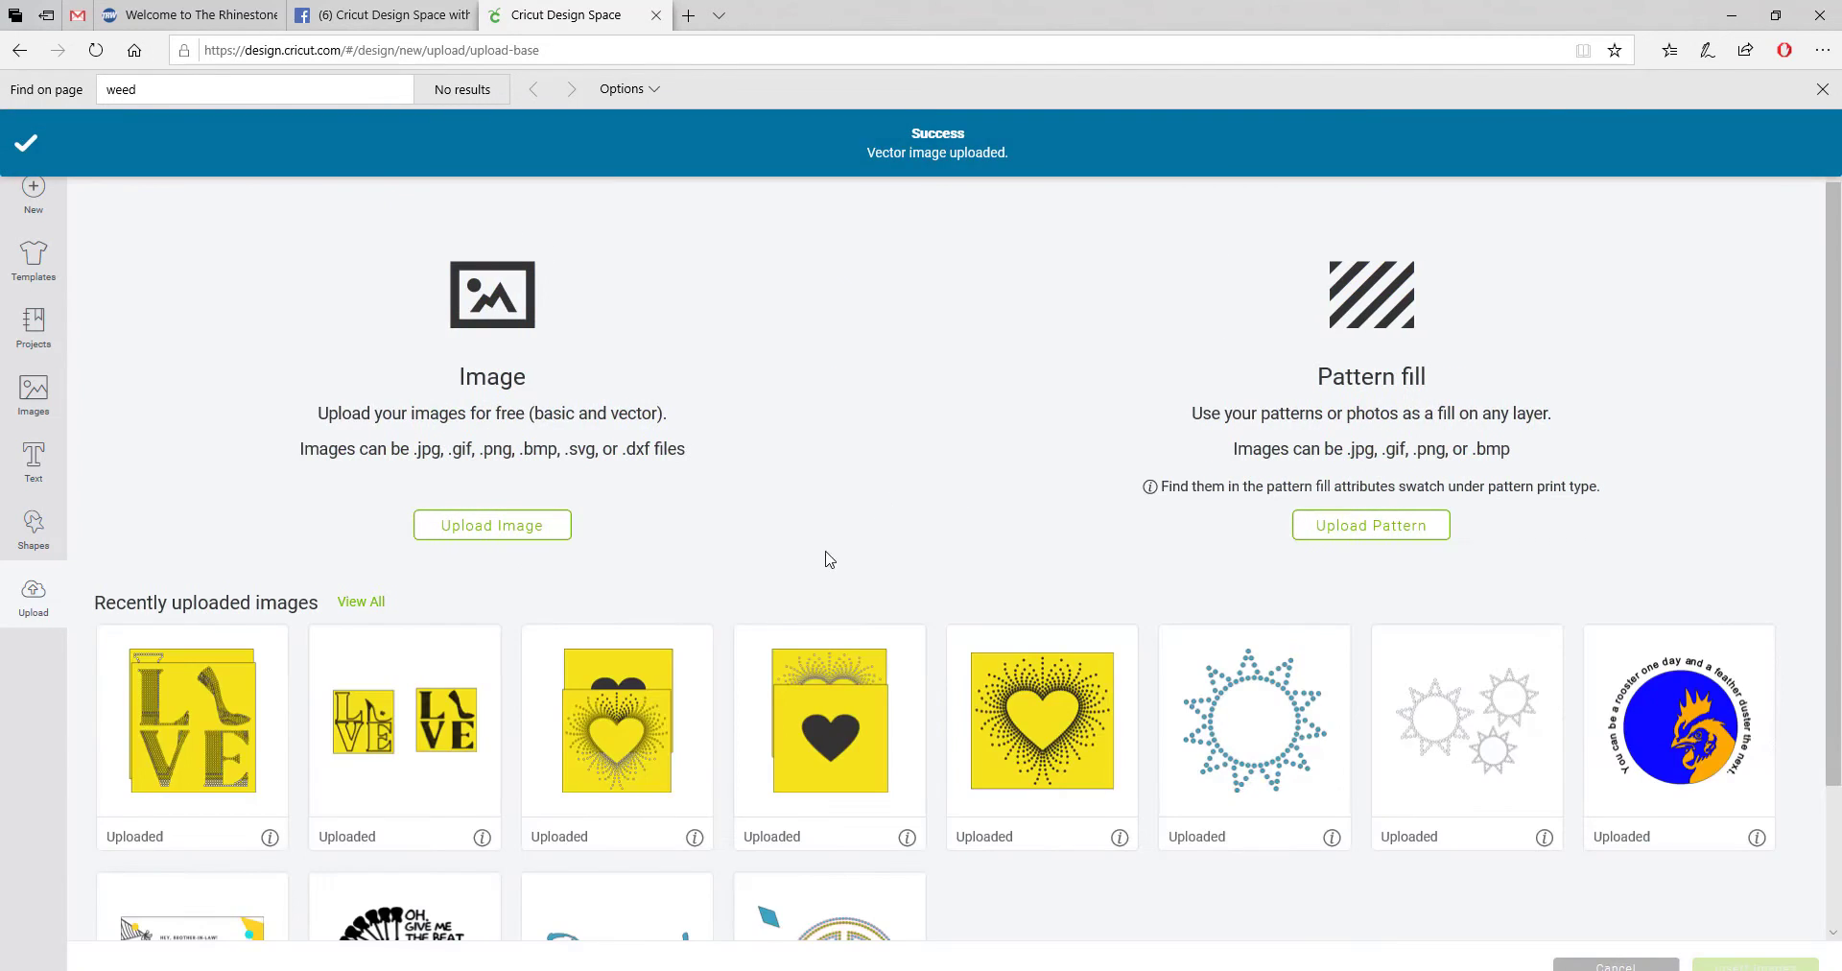
left_click(240, 705)
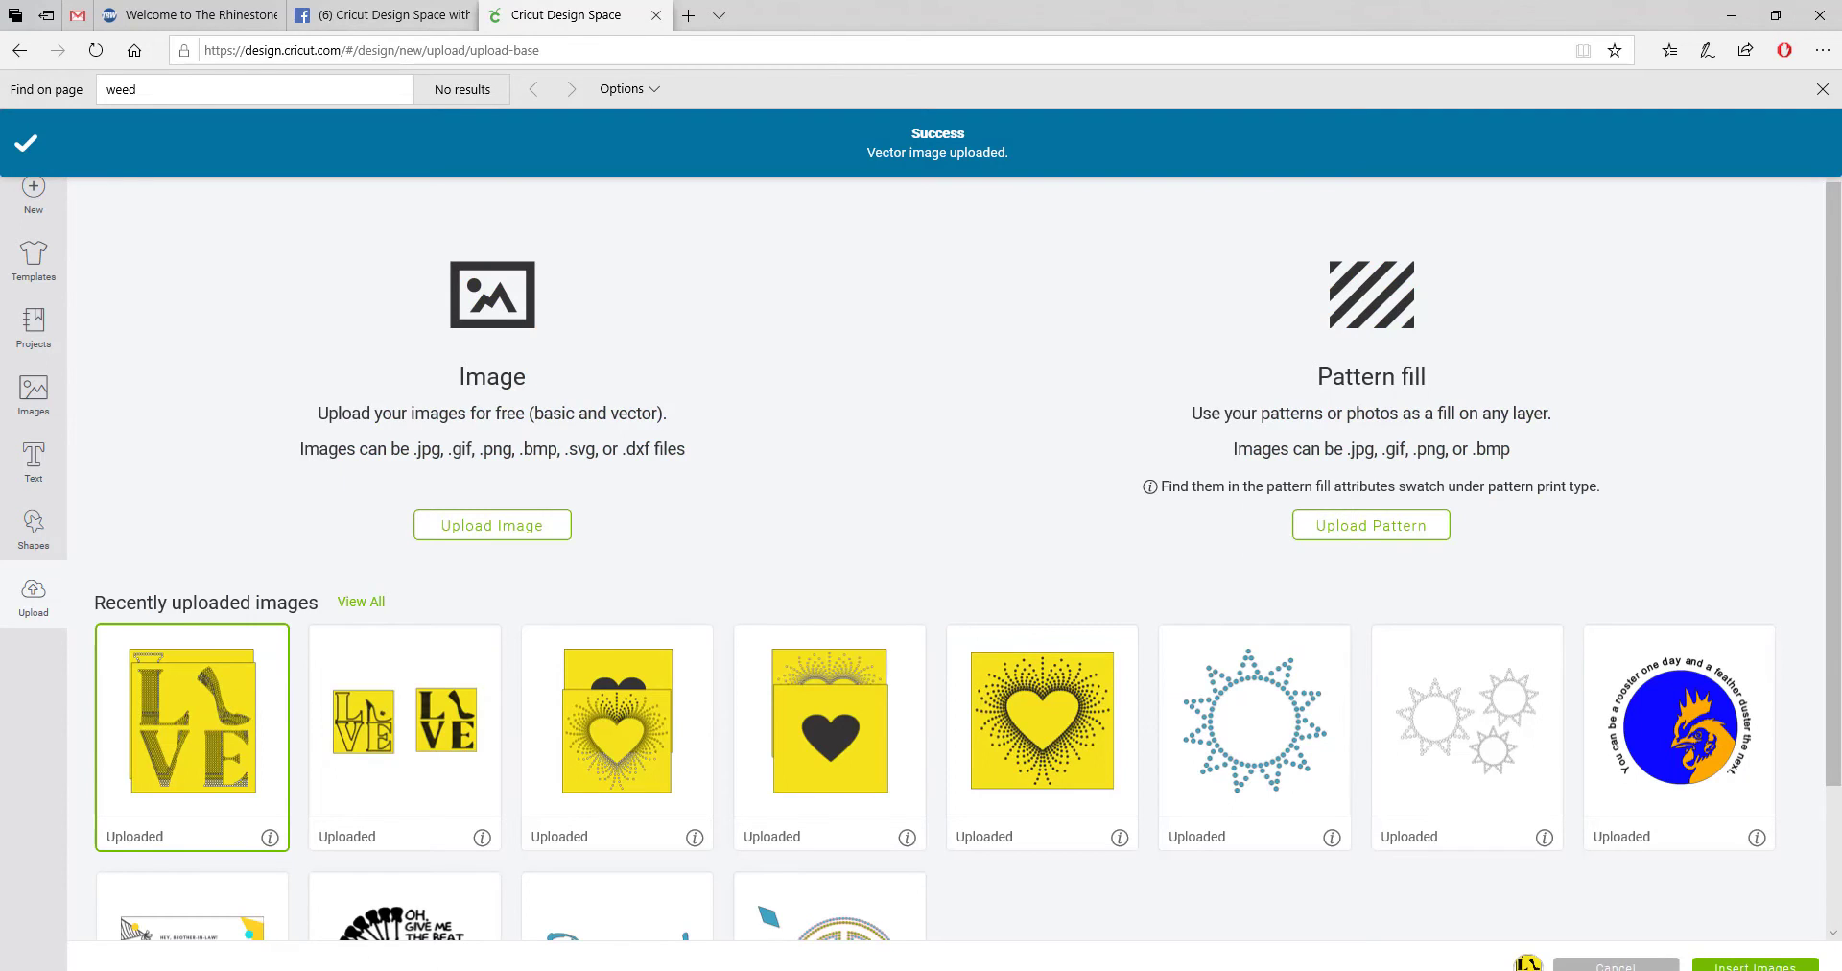
left_click(1755, 966)
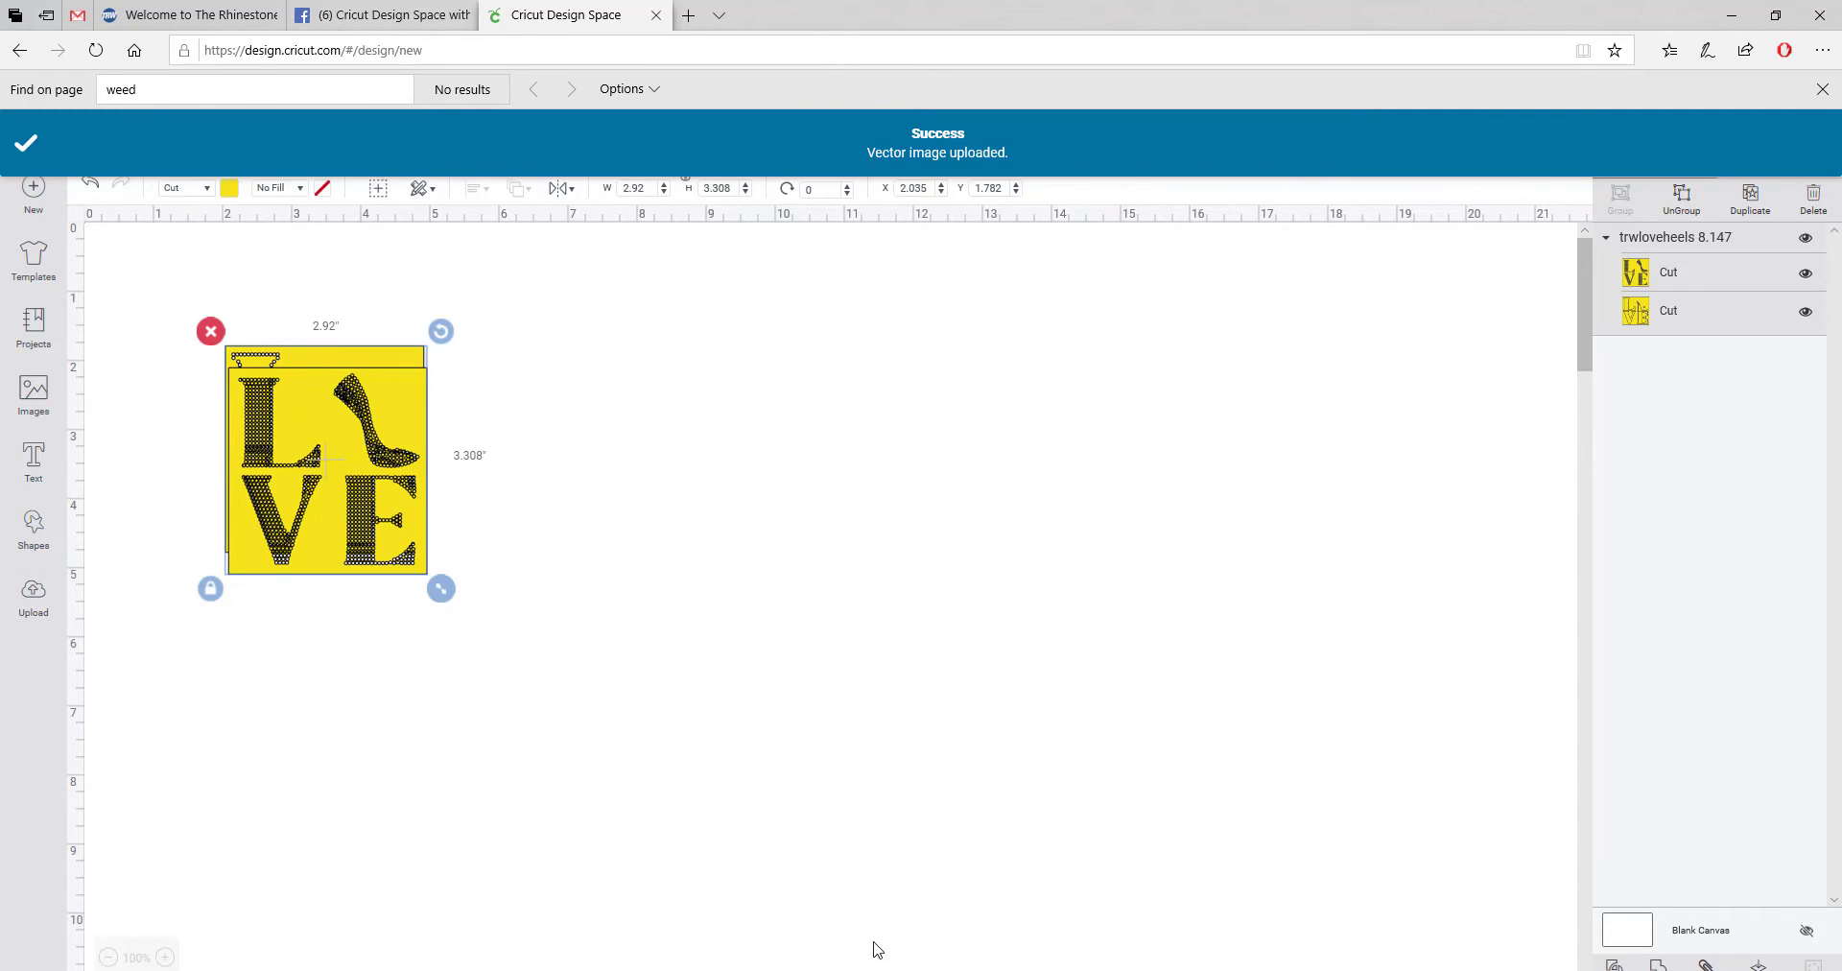
Step: Center the LOVE image and ungroup it into separate filled and outline layers
left_click(770, 708)
left_click_drag(402, 408, 693, 417)
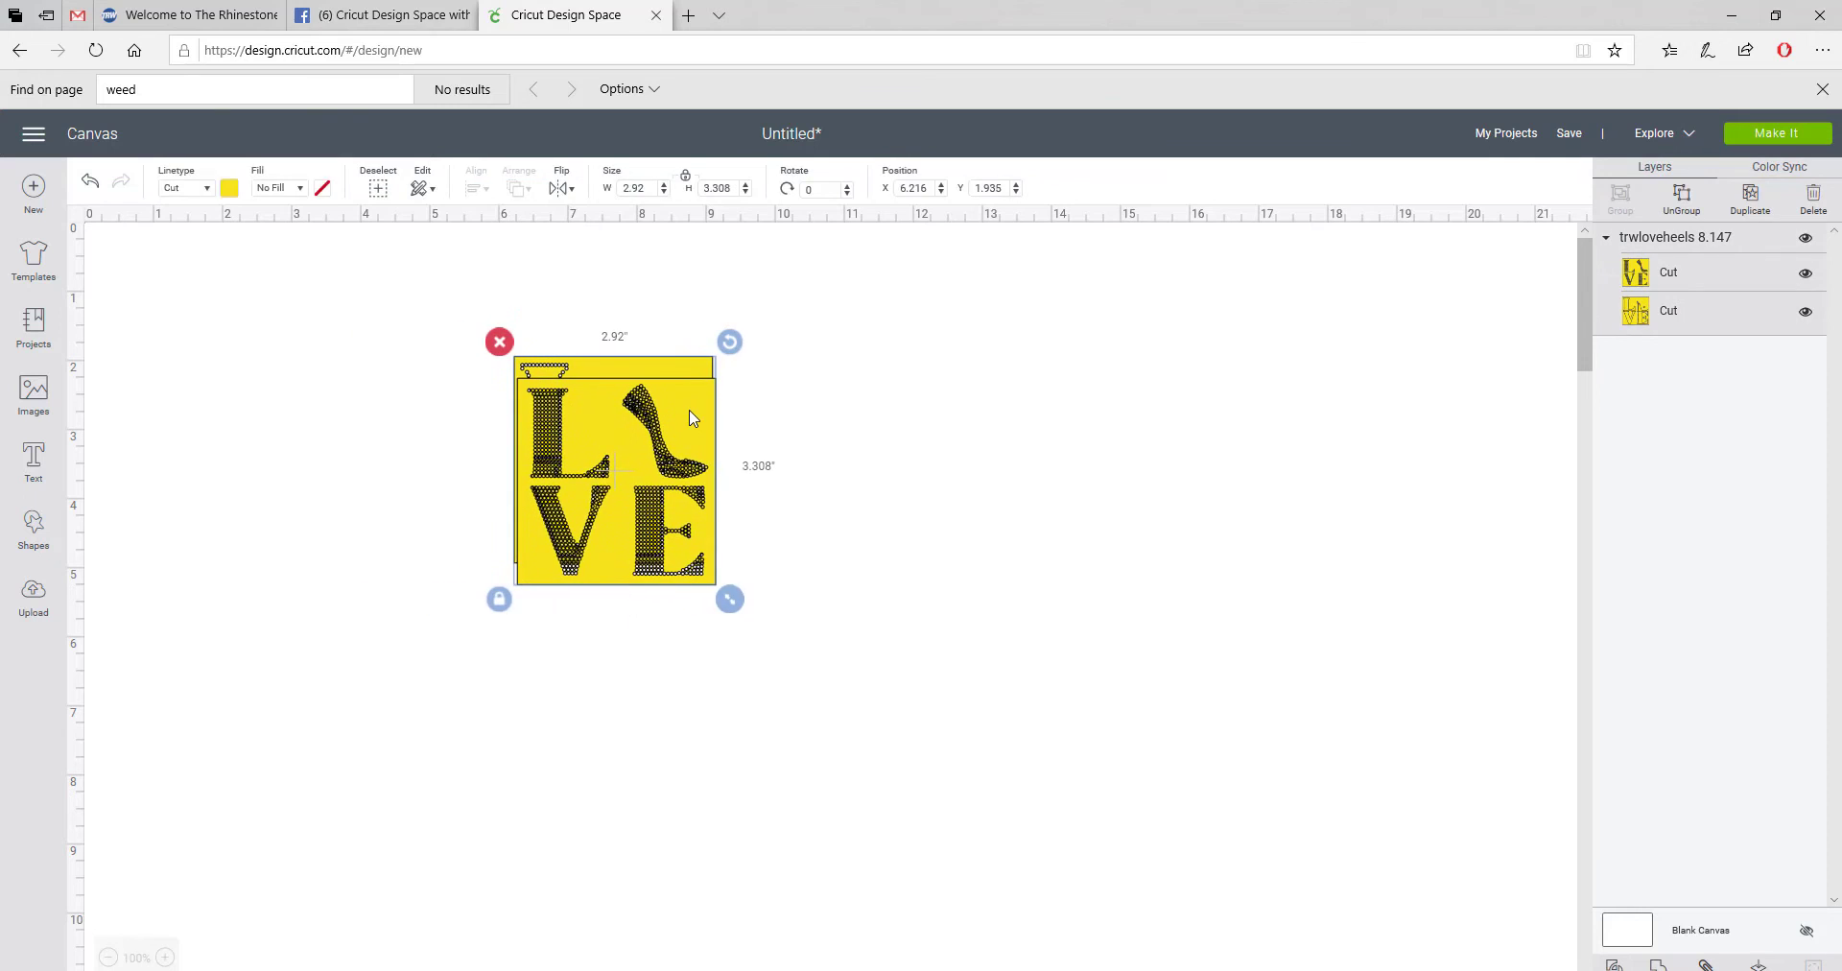
left_click(1681, 201)
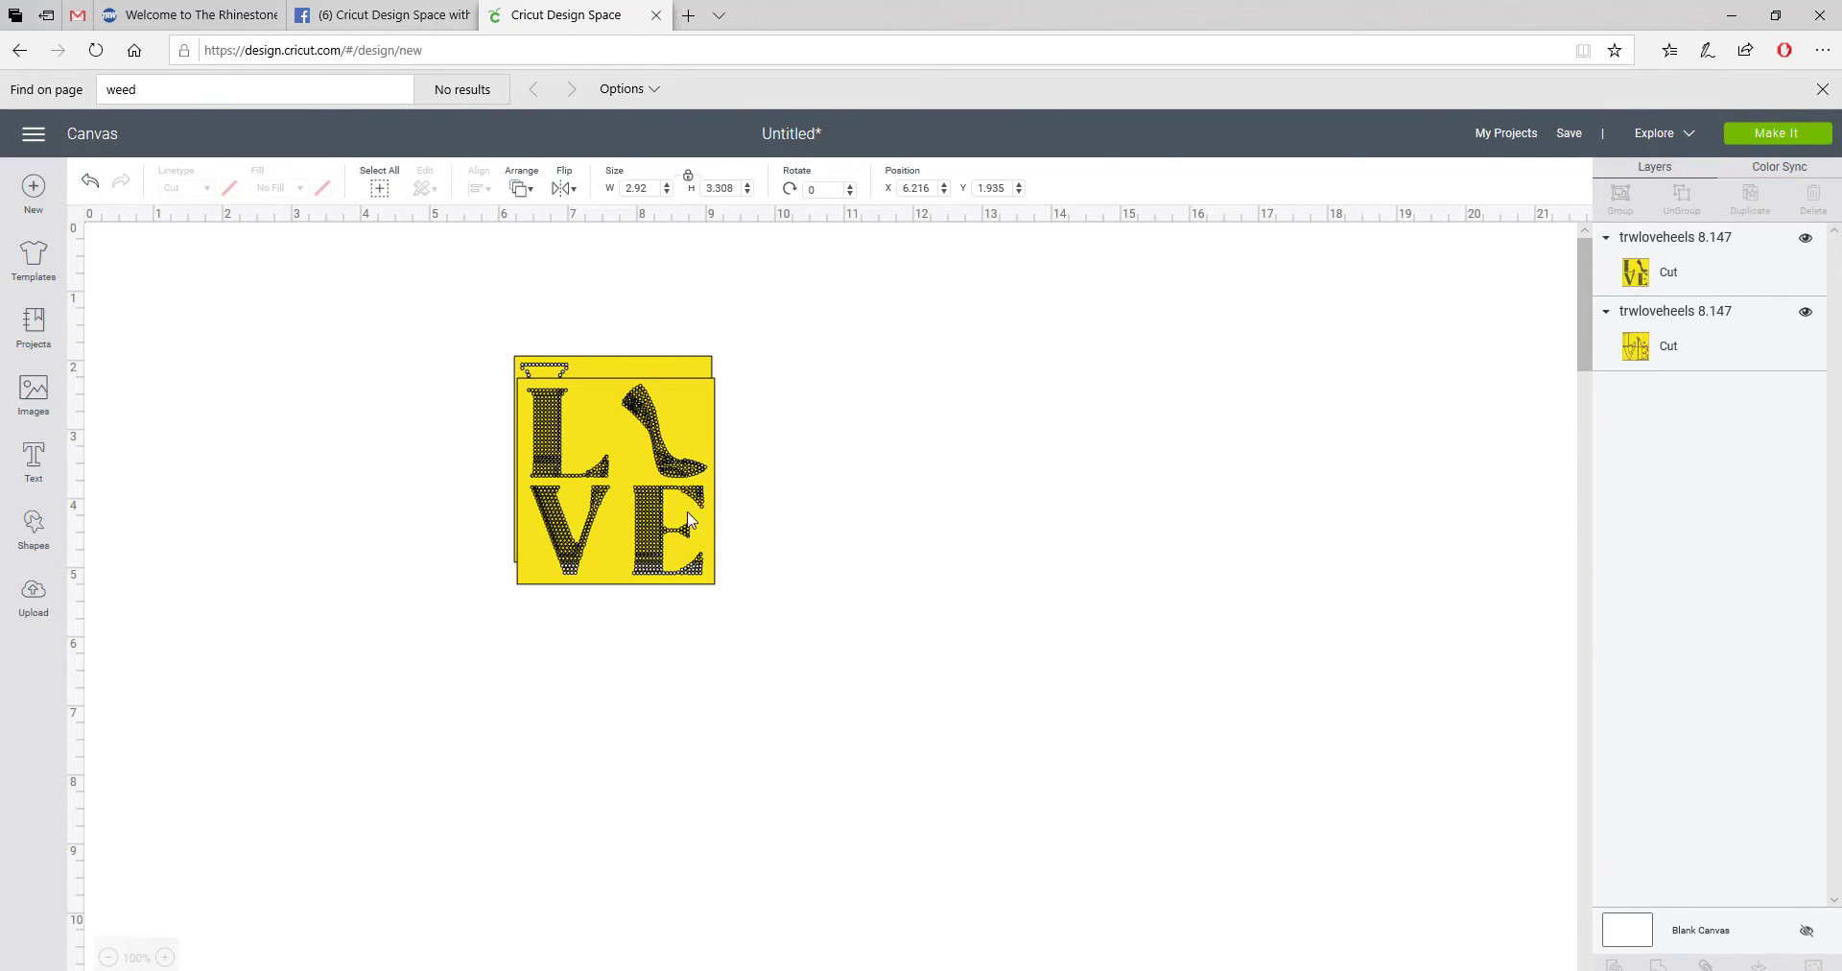
left_click_drag(700, 436, 1079, 413)
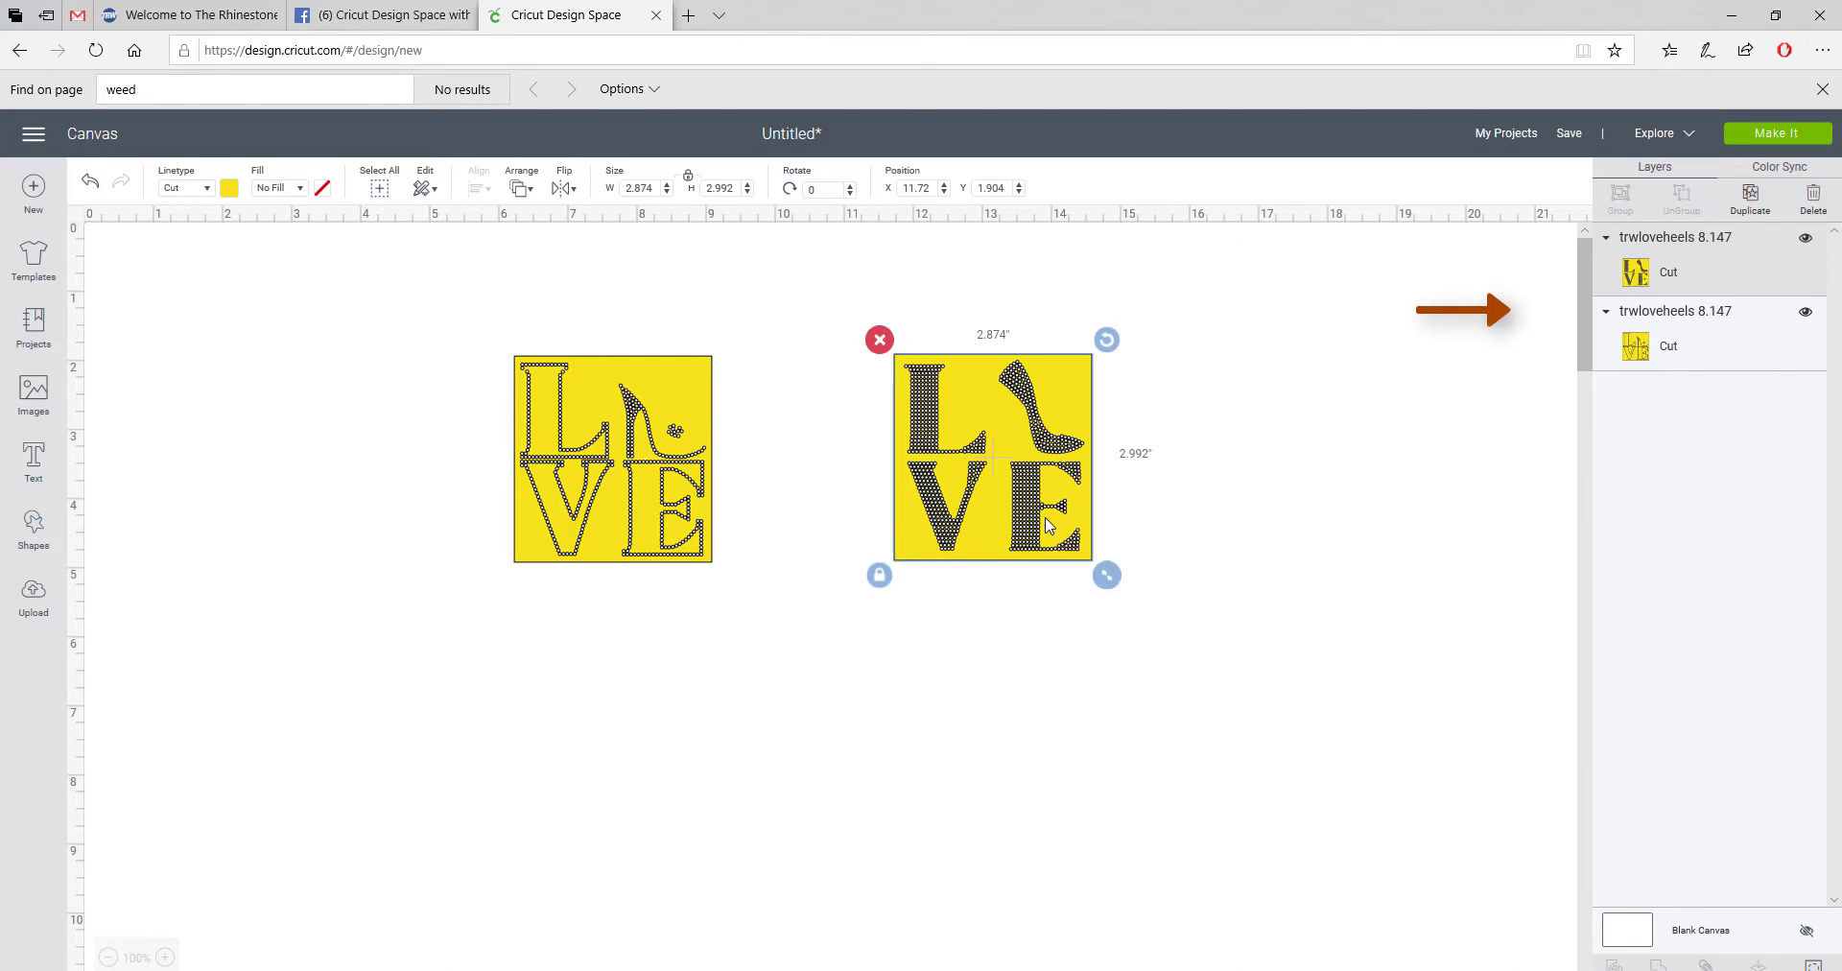
left_click_drag(1048, 532, 746, 527)
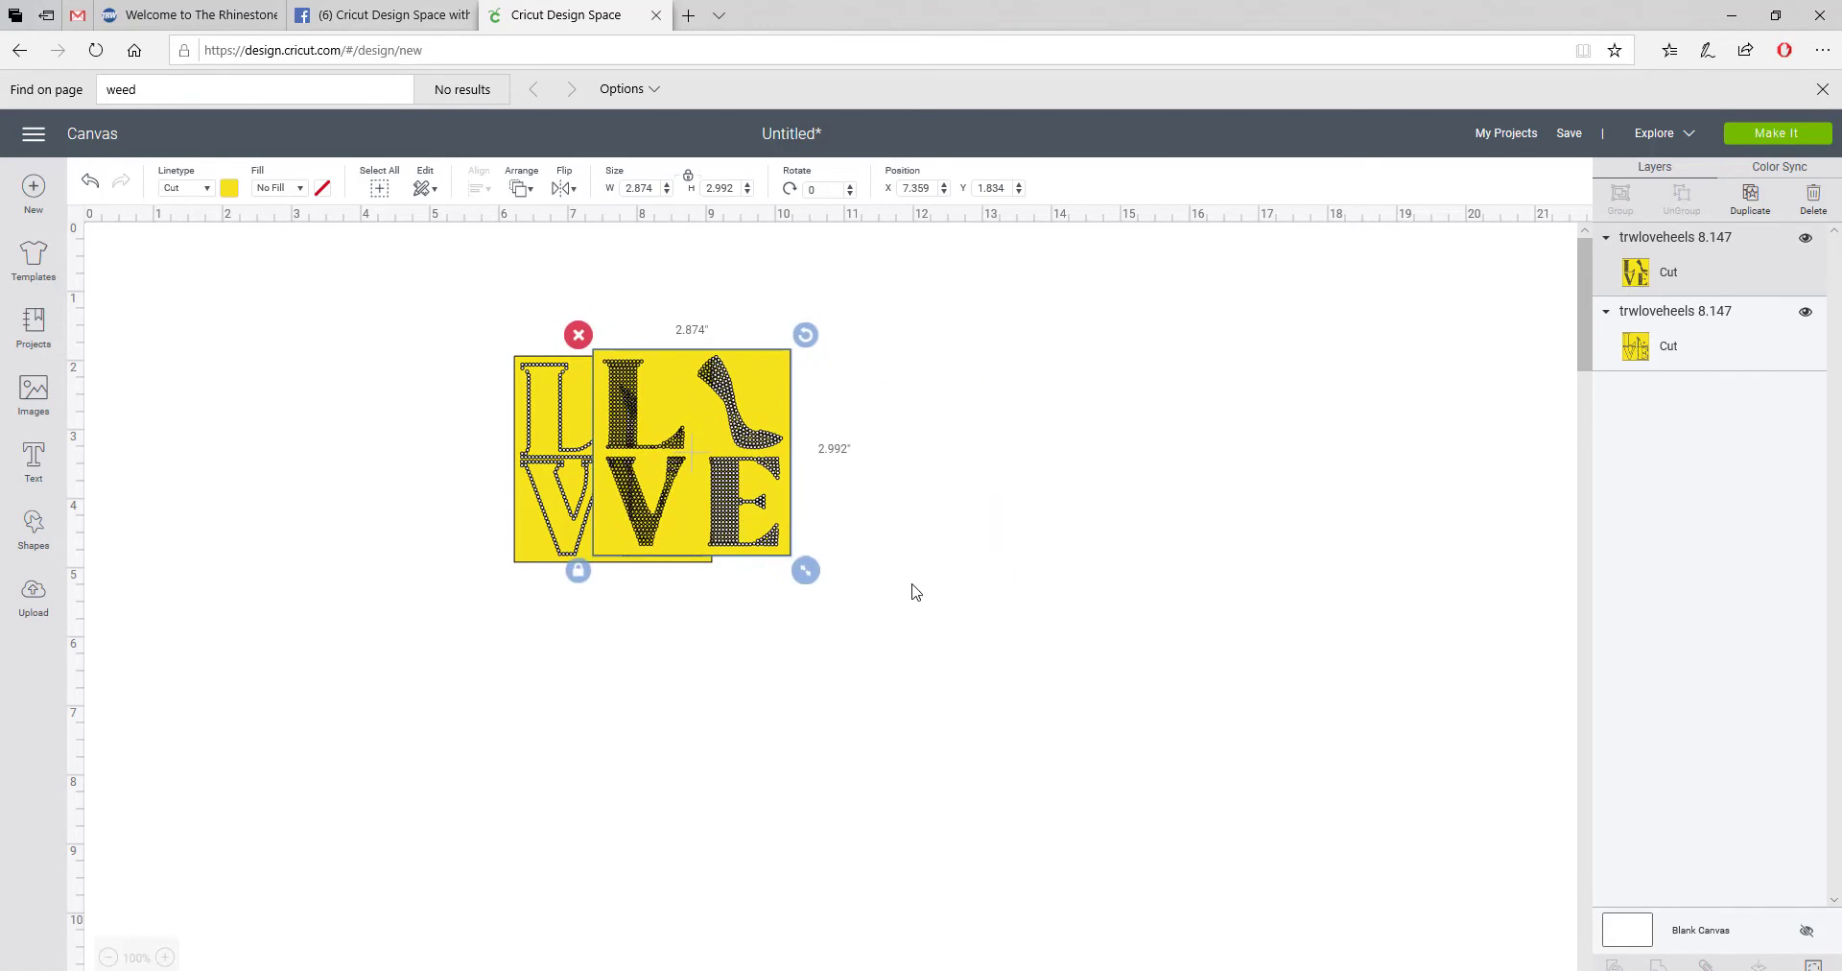
Step: Center-align both LOVE templates, resize them to 8.147 inches wide, and offset the top one
mouse_move(912, 582)
left_mouse_down()
mouse_move(579, 423)
mouse_move(483, 313)
left_mouse_up()
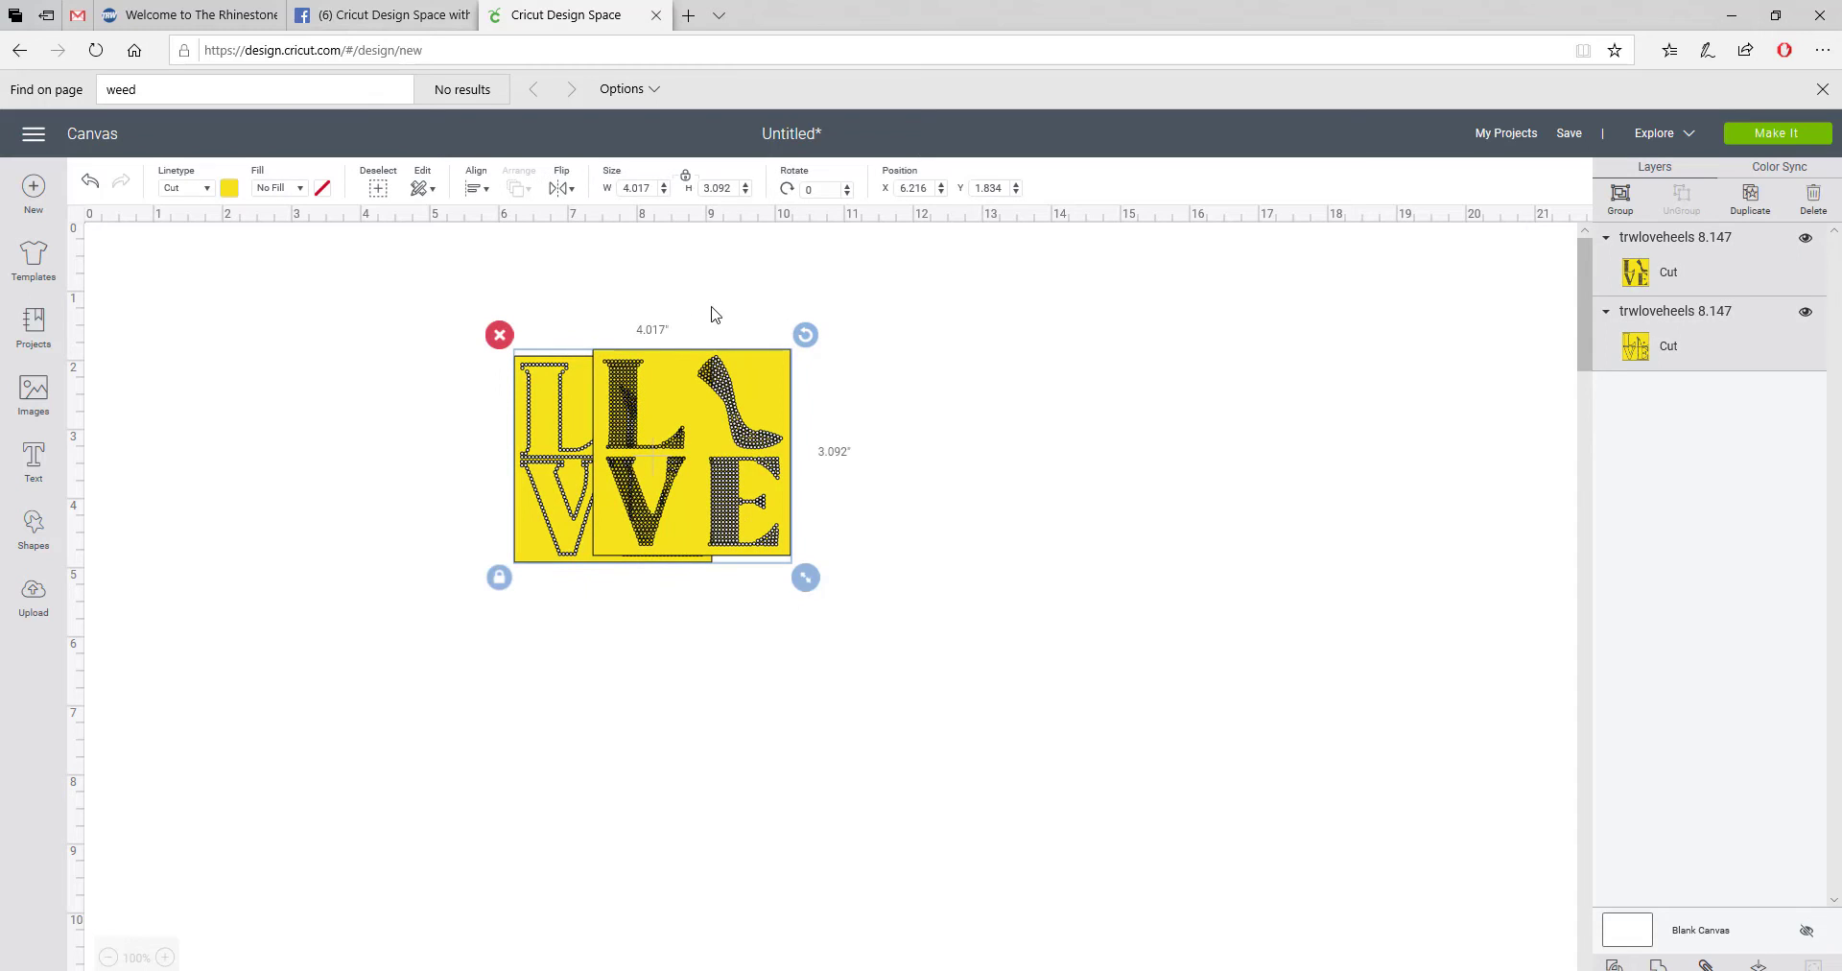
left_click(474, 190)
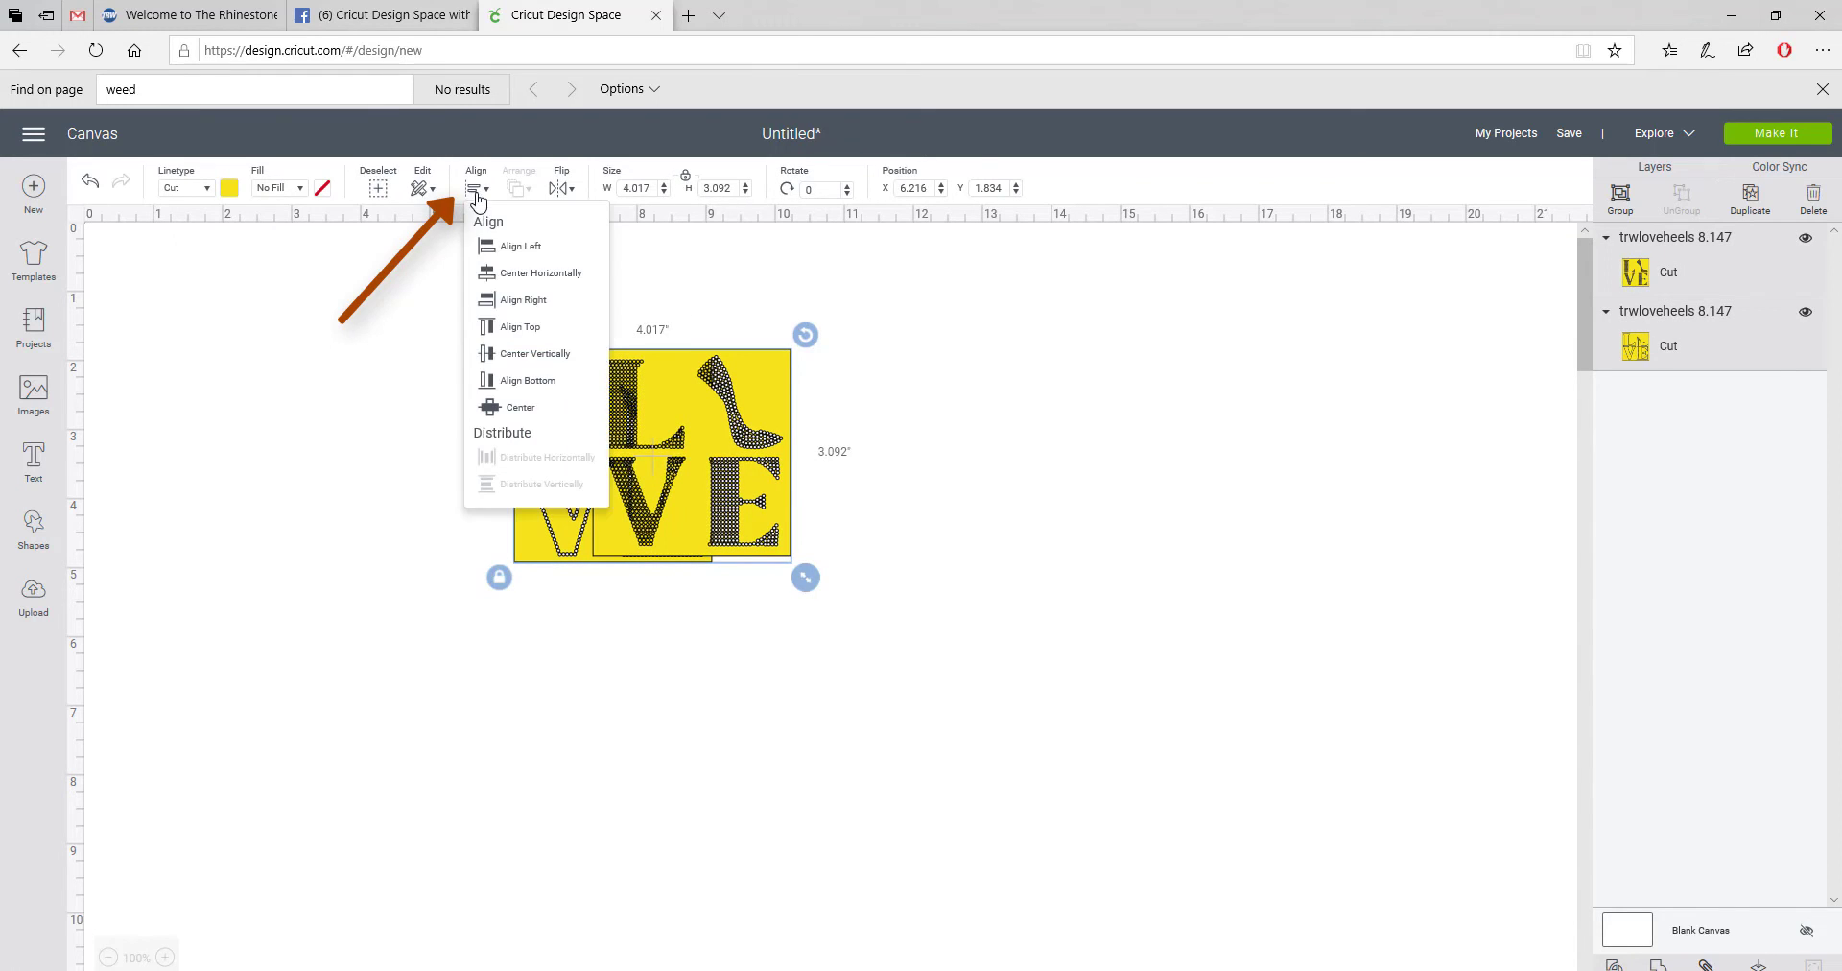
left_click(545, 410)
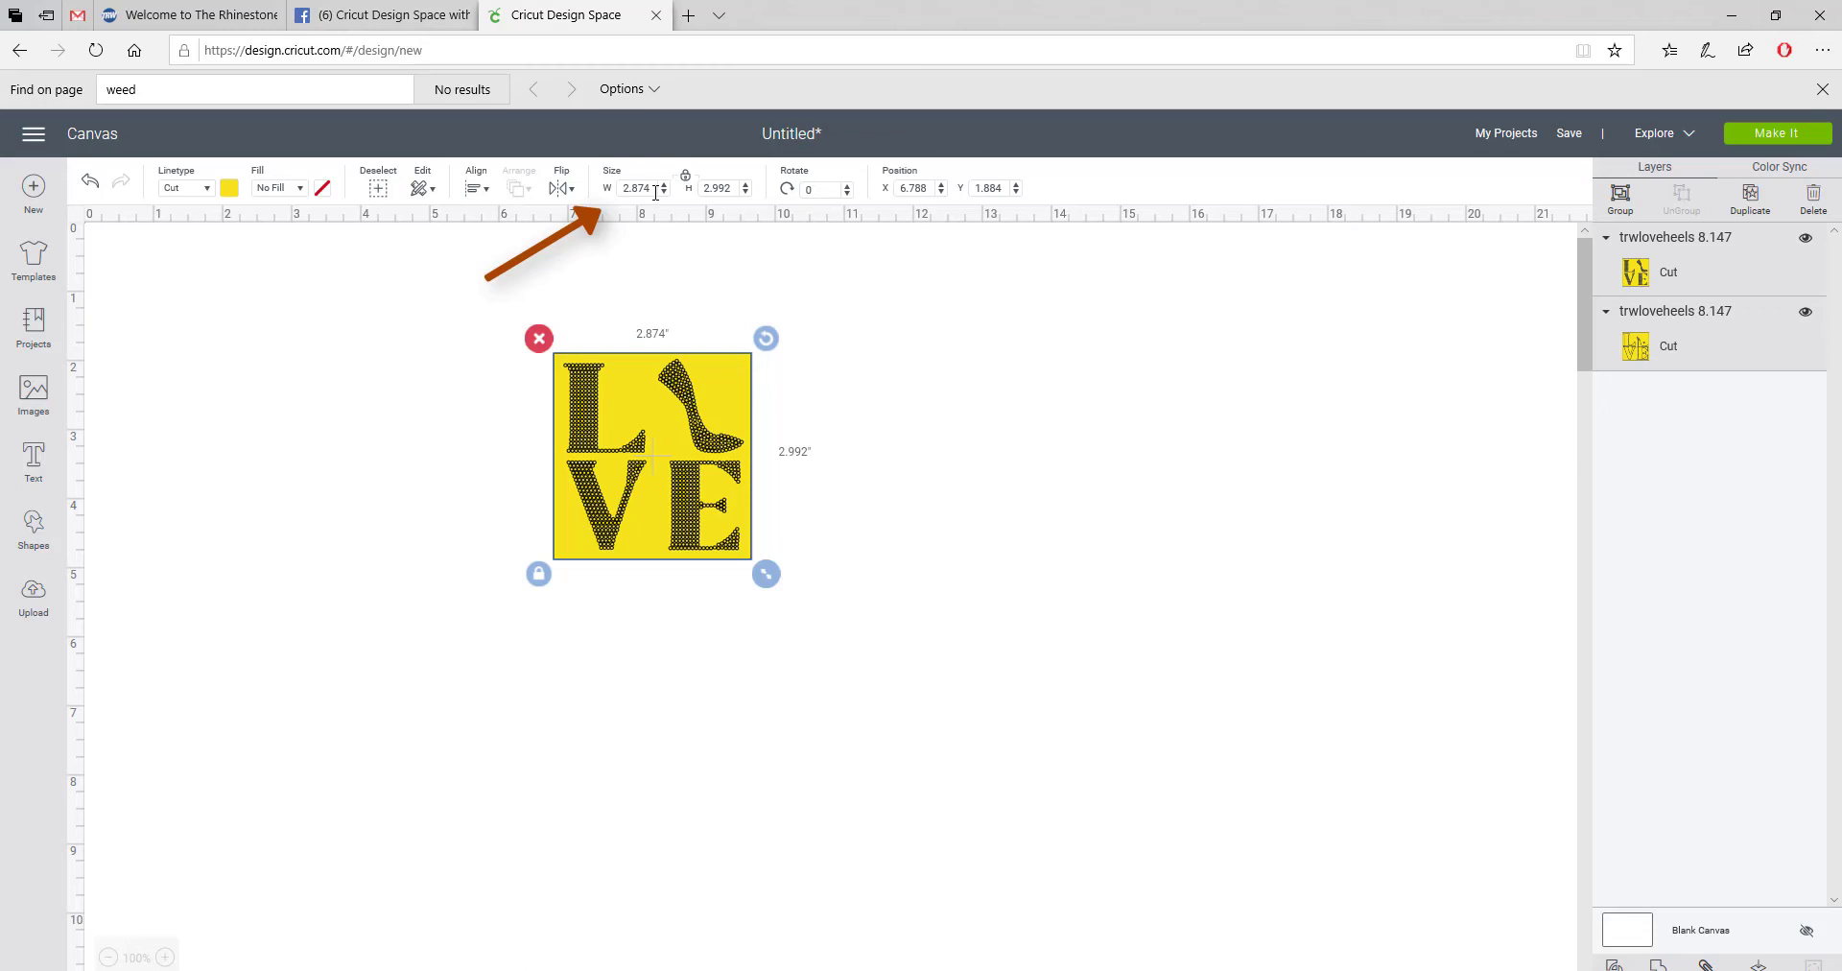
left_click_drag(655, 192, 608, 184)
type("8.14")
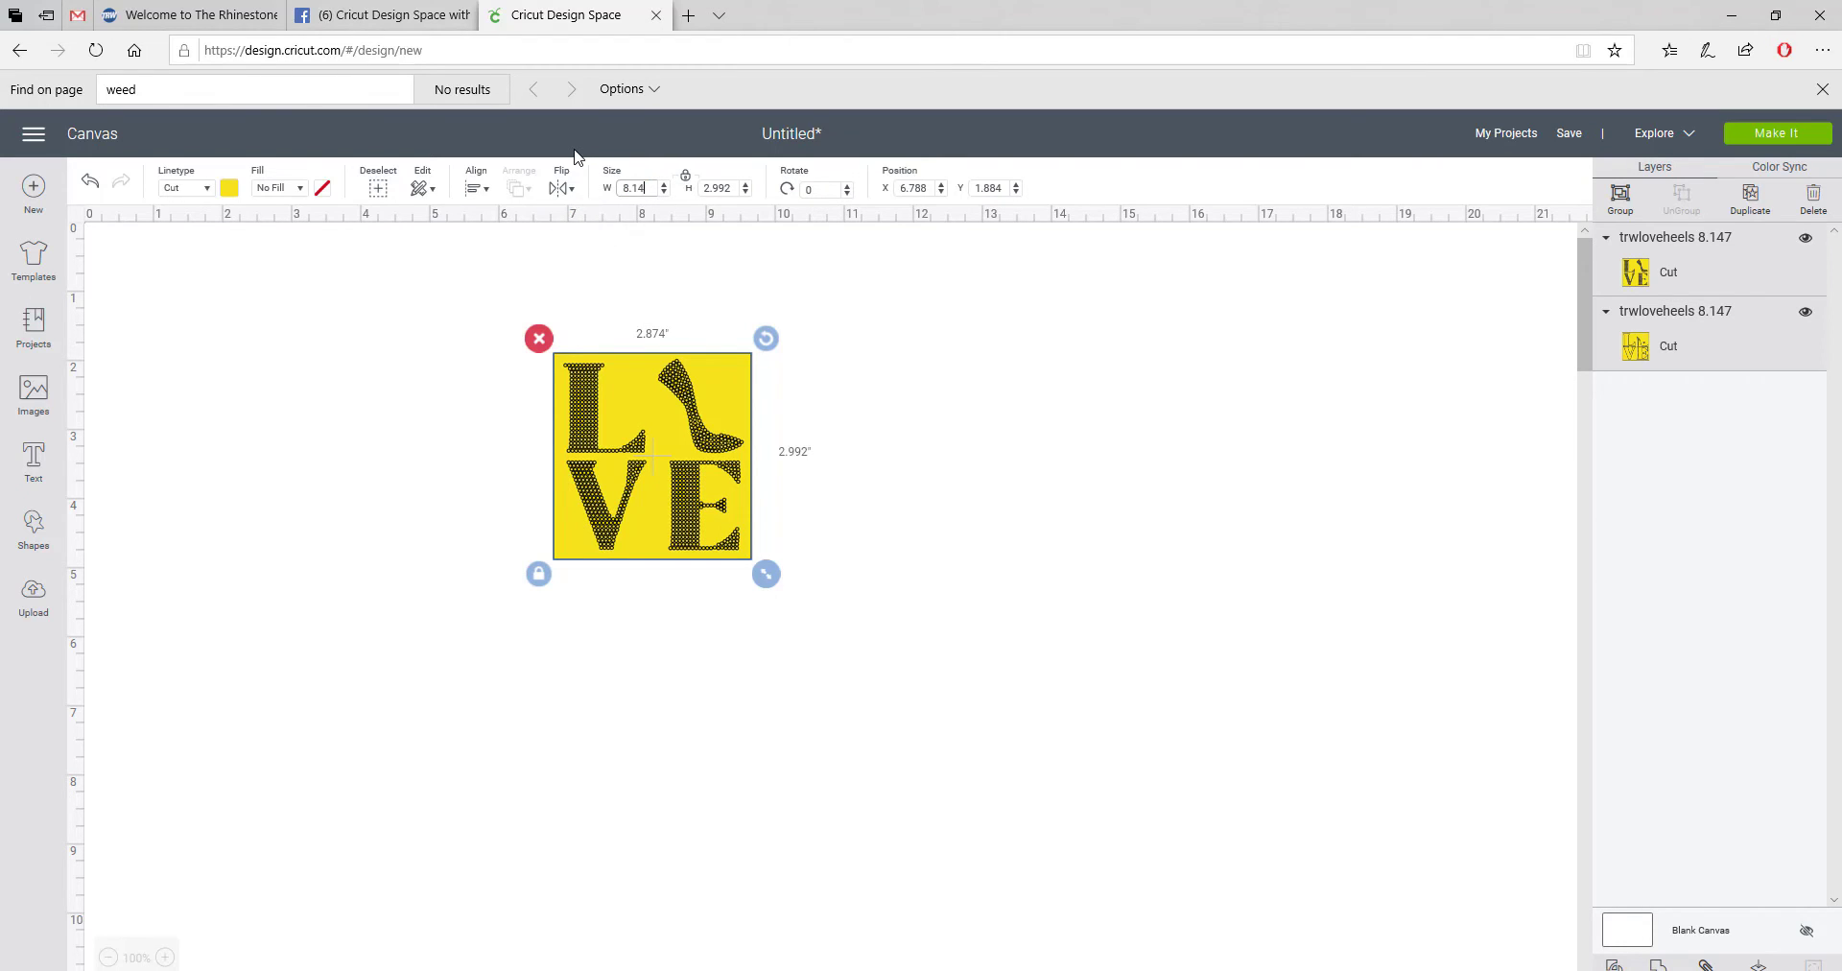
type("7")
key("Return")
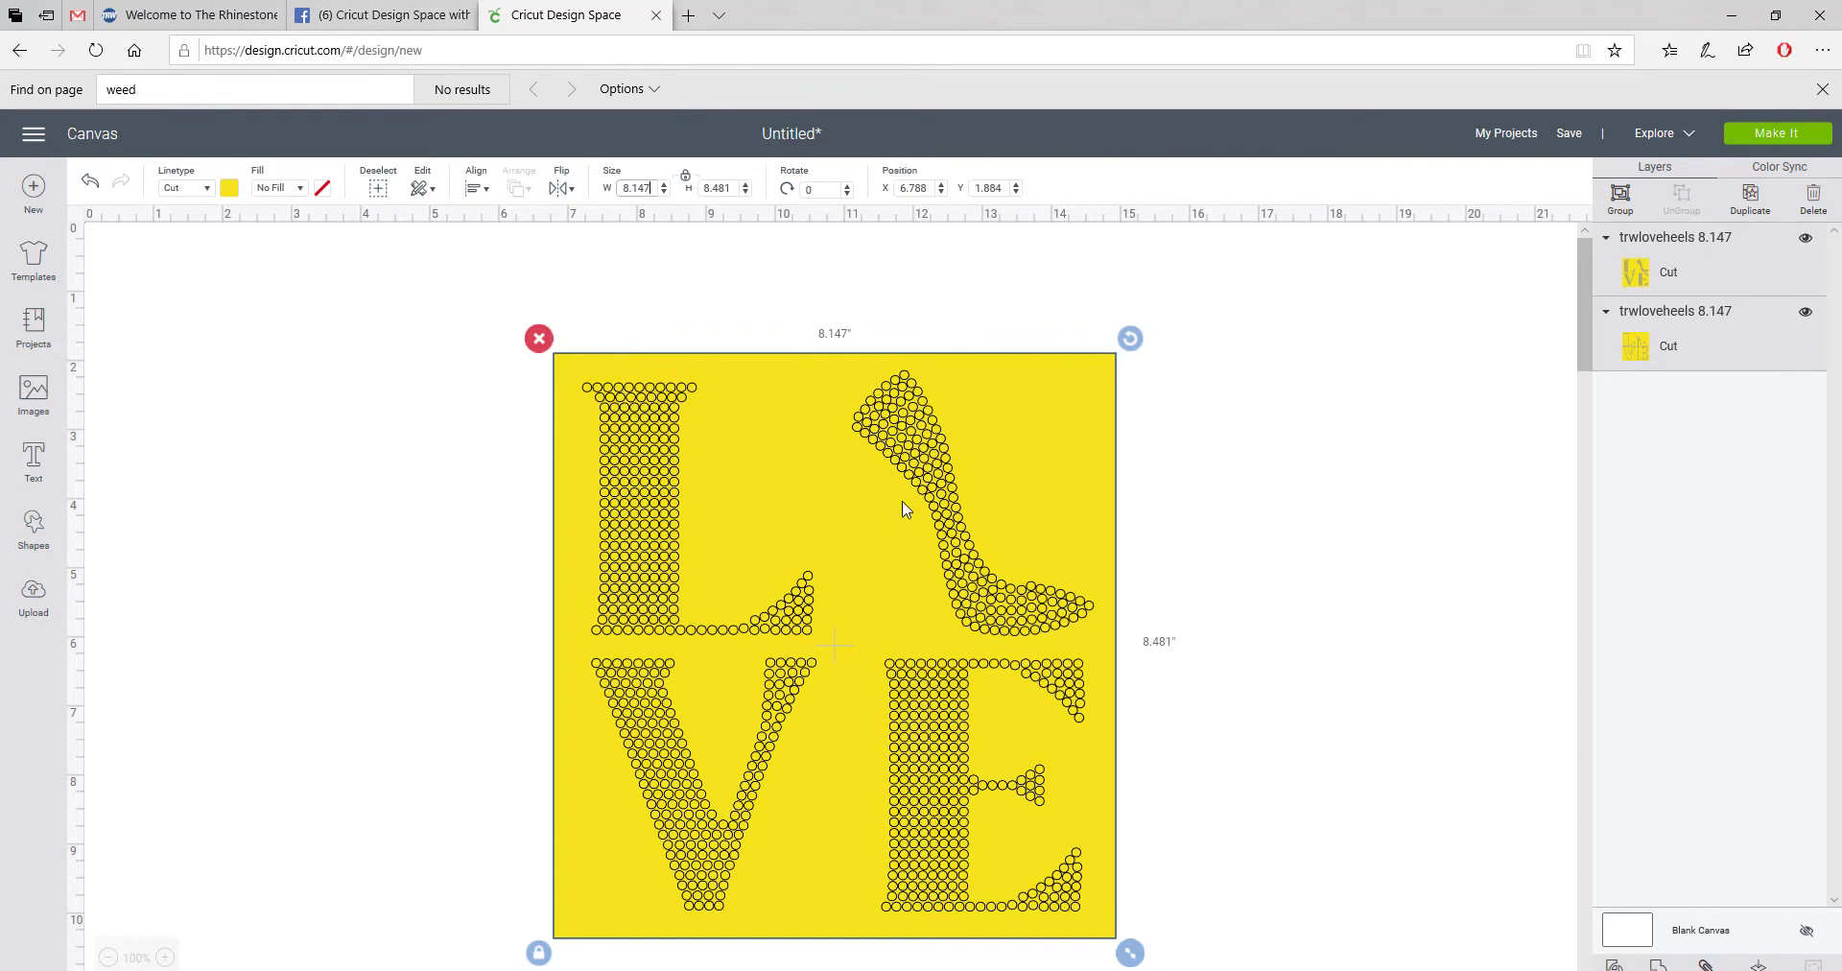
left_click(1206, 511)
left_click_drag(961, 502, 1136, 489)
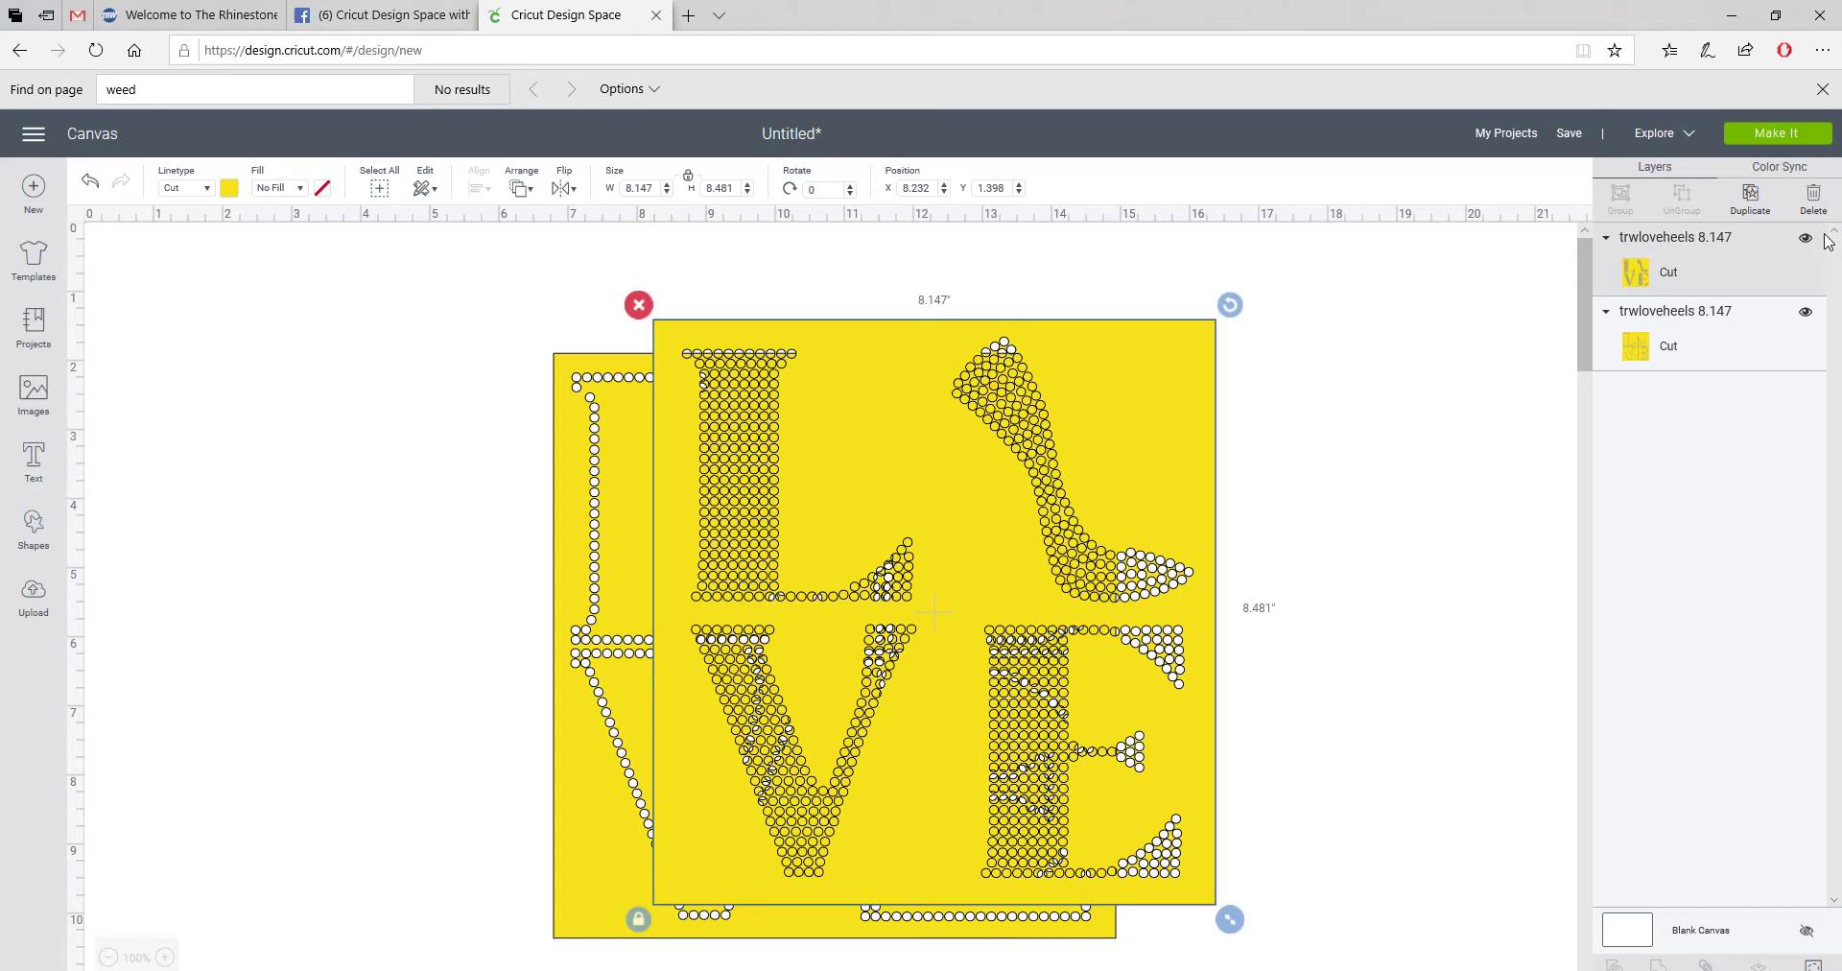
Step: Send the project to Make It and view mat 2's outline LOVE template
left_click(1792, 135)
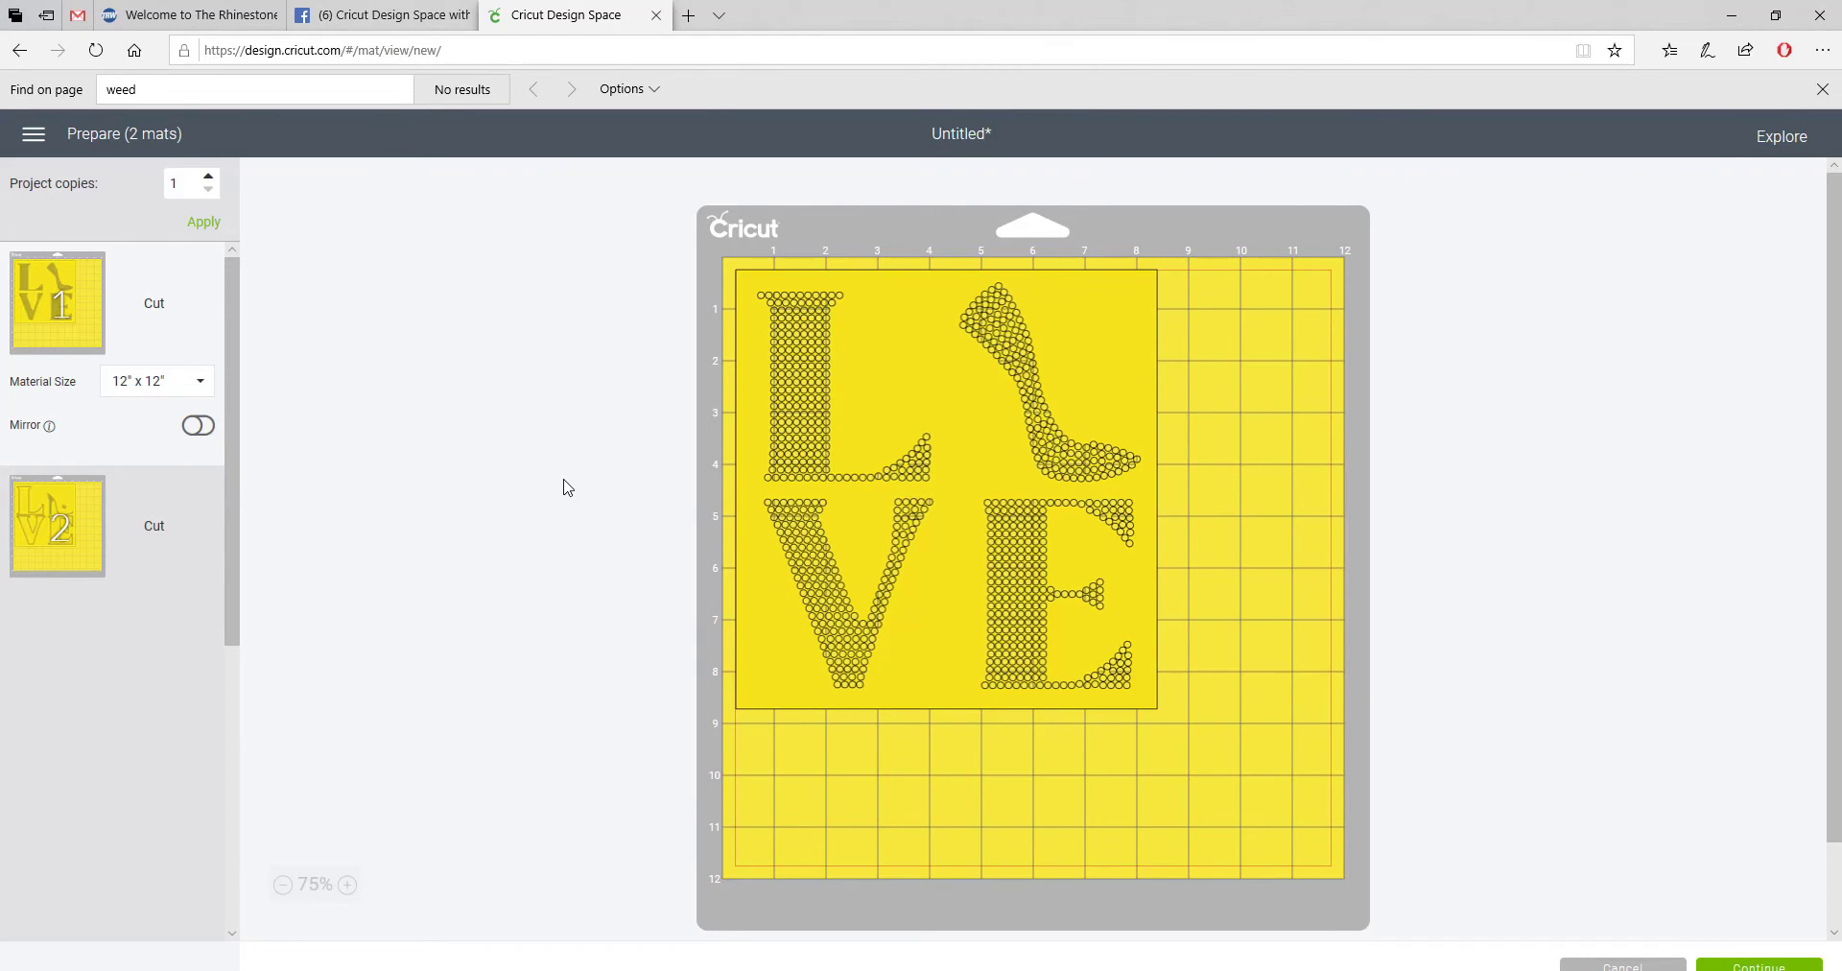
left_click(81, 529)
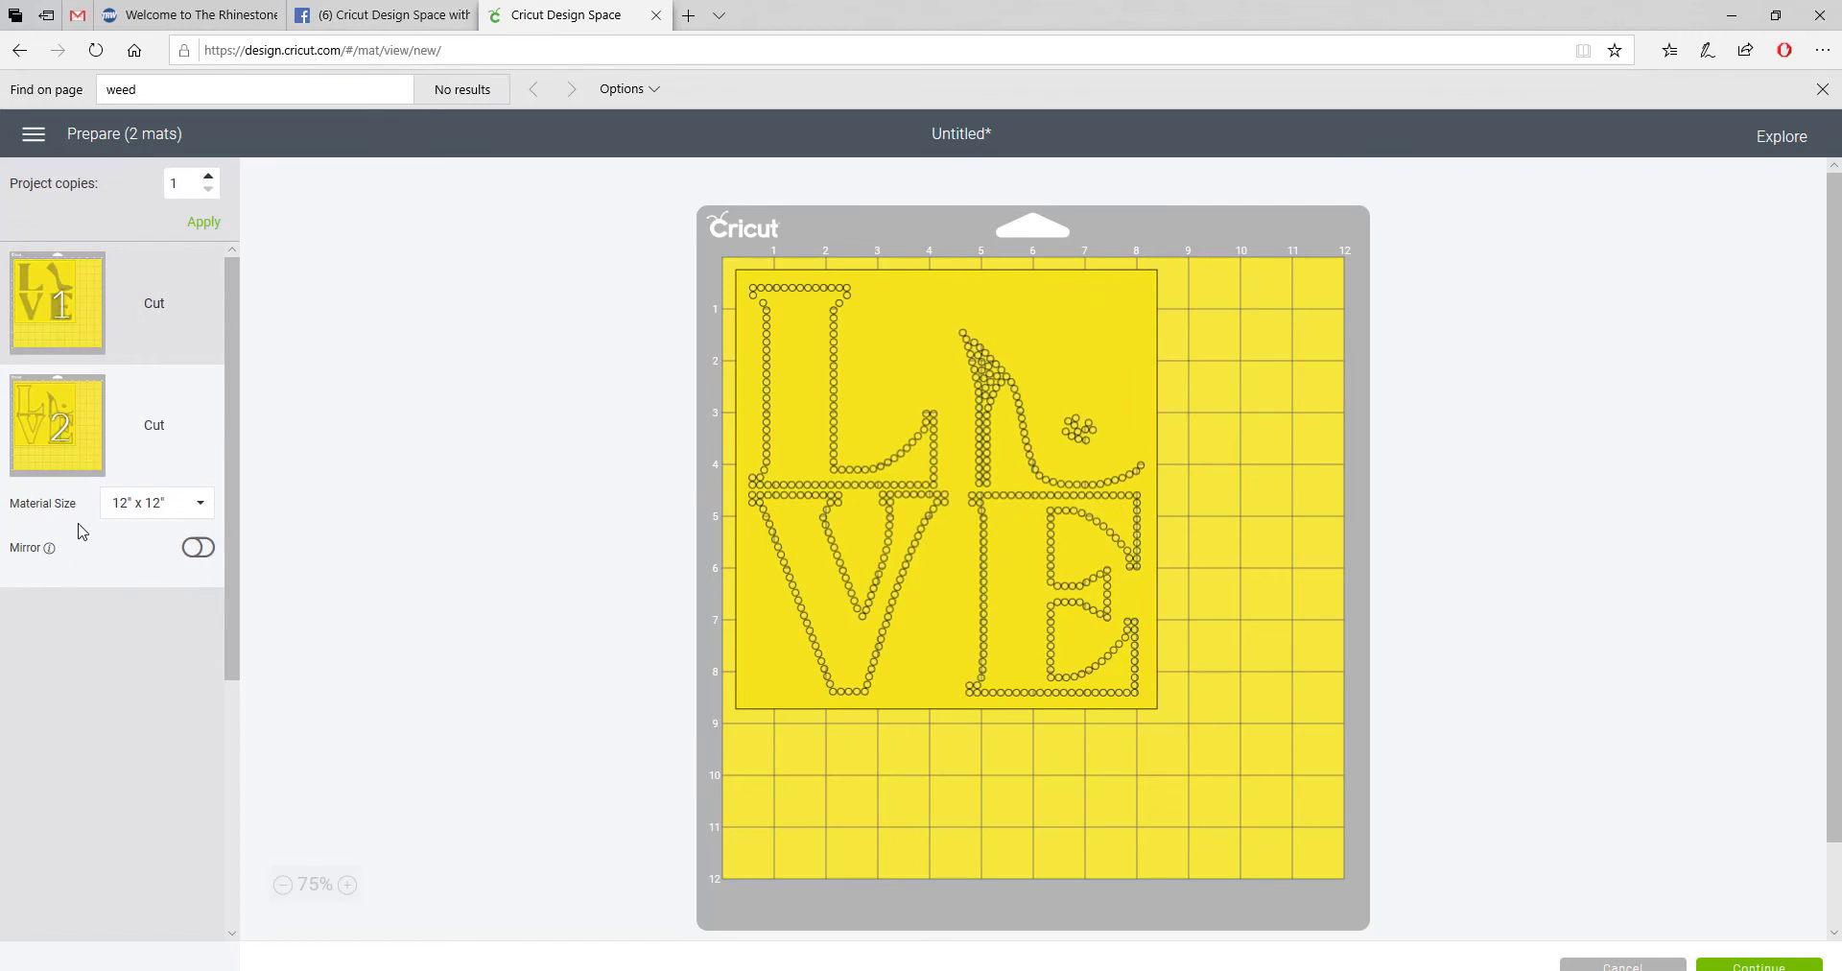